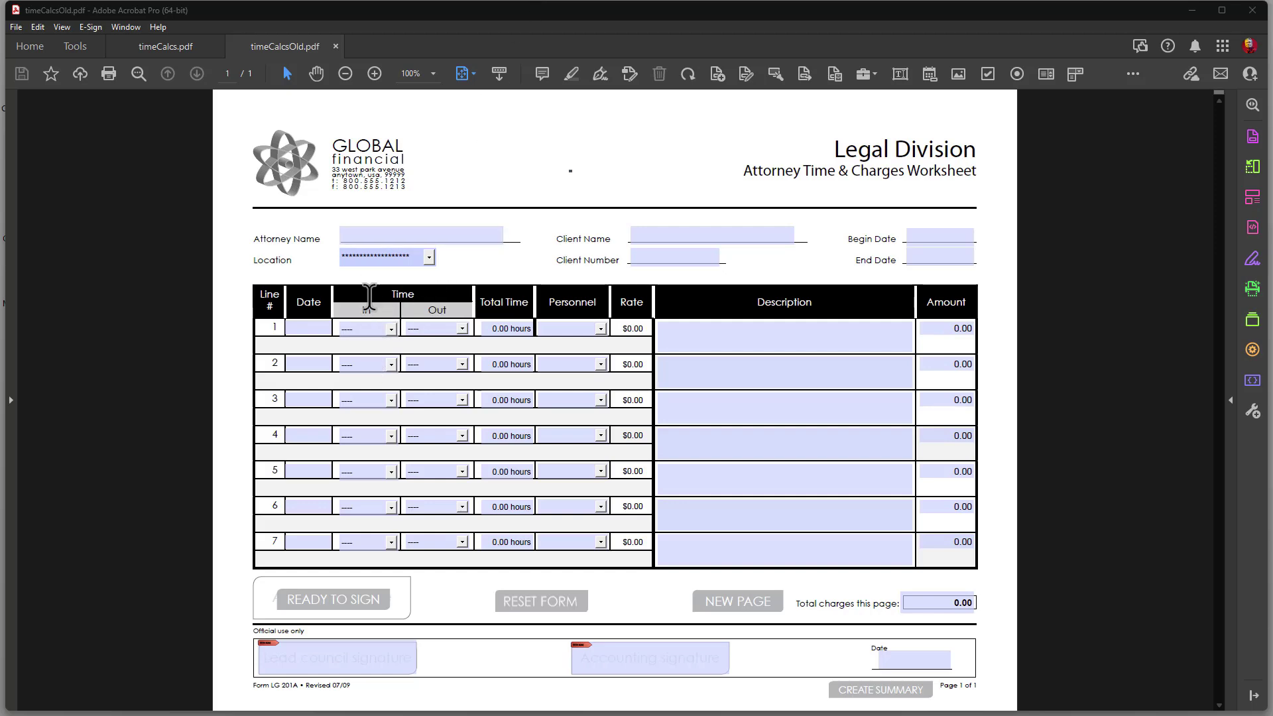
Set row 1's In time to 8:30 and Out time to 11:00, giving 2.5 total hours
left_click(392, 325)
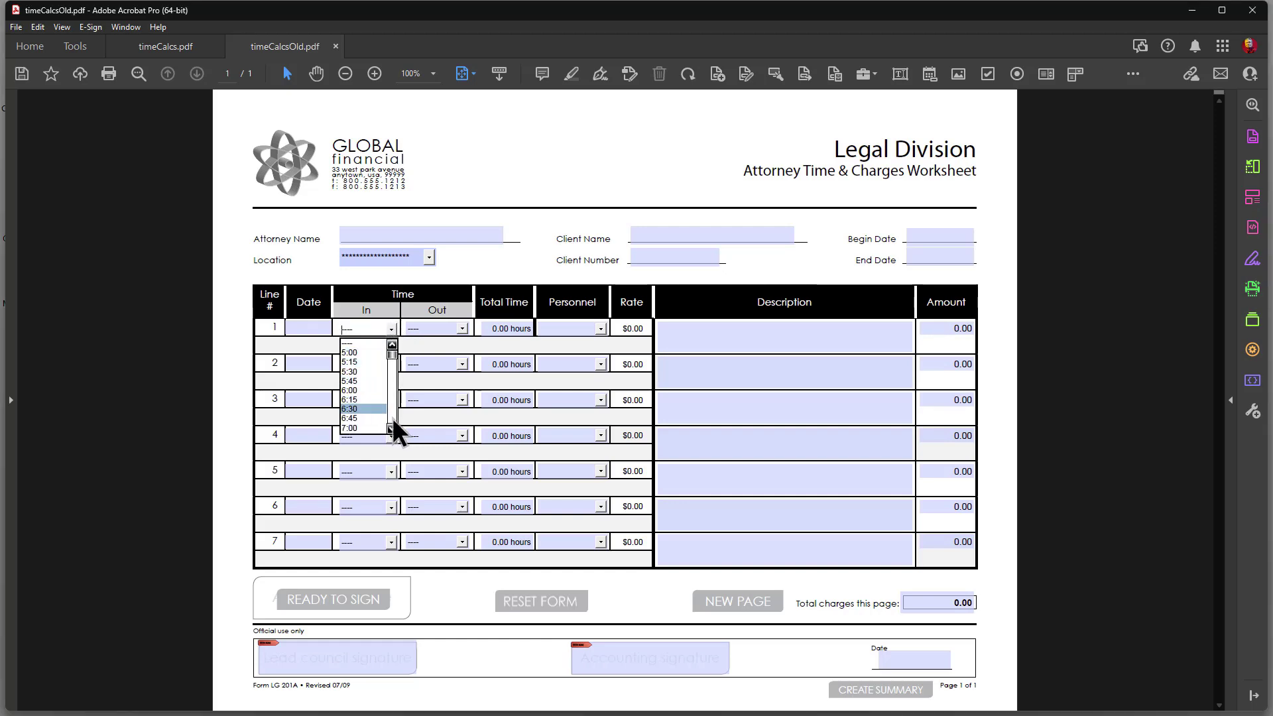
scroll(391, 407, "down", 3)
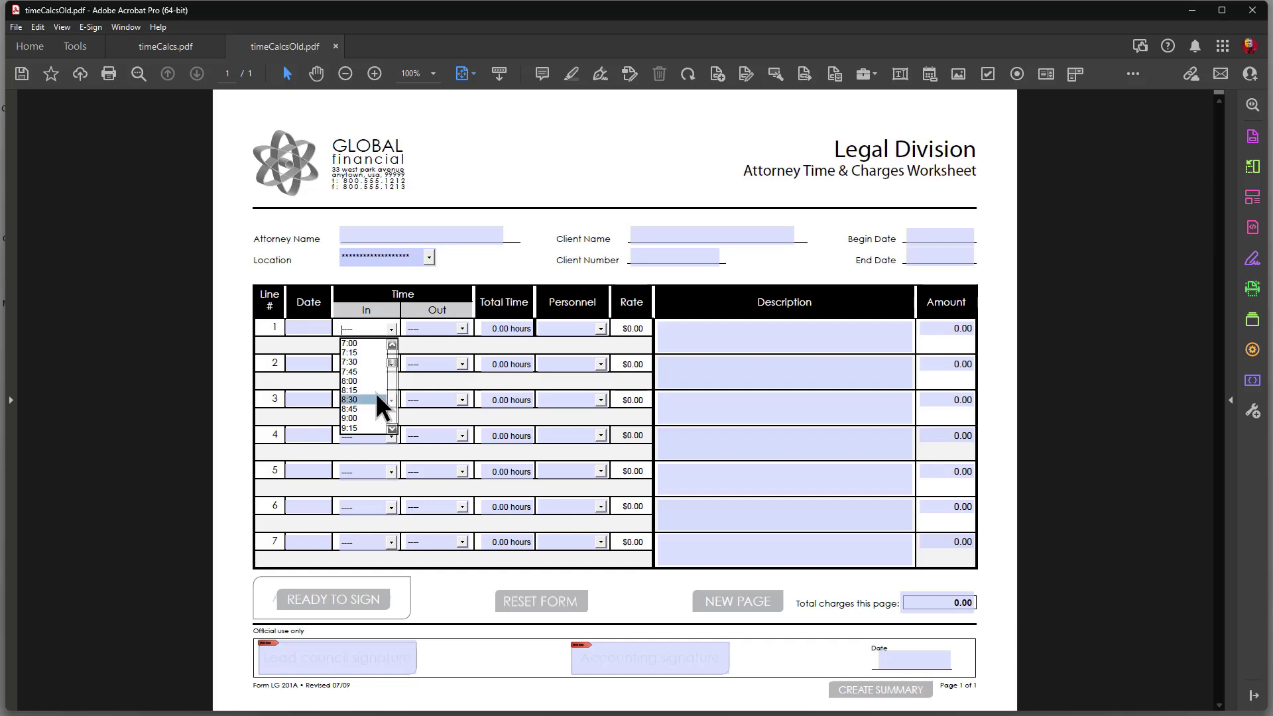
left_click(376, 392)
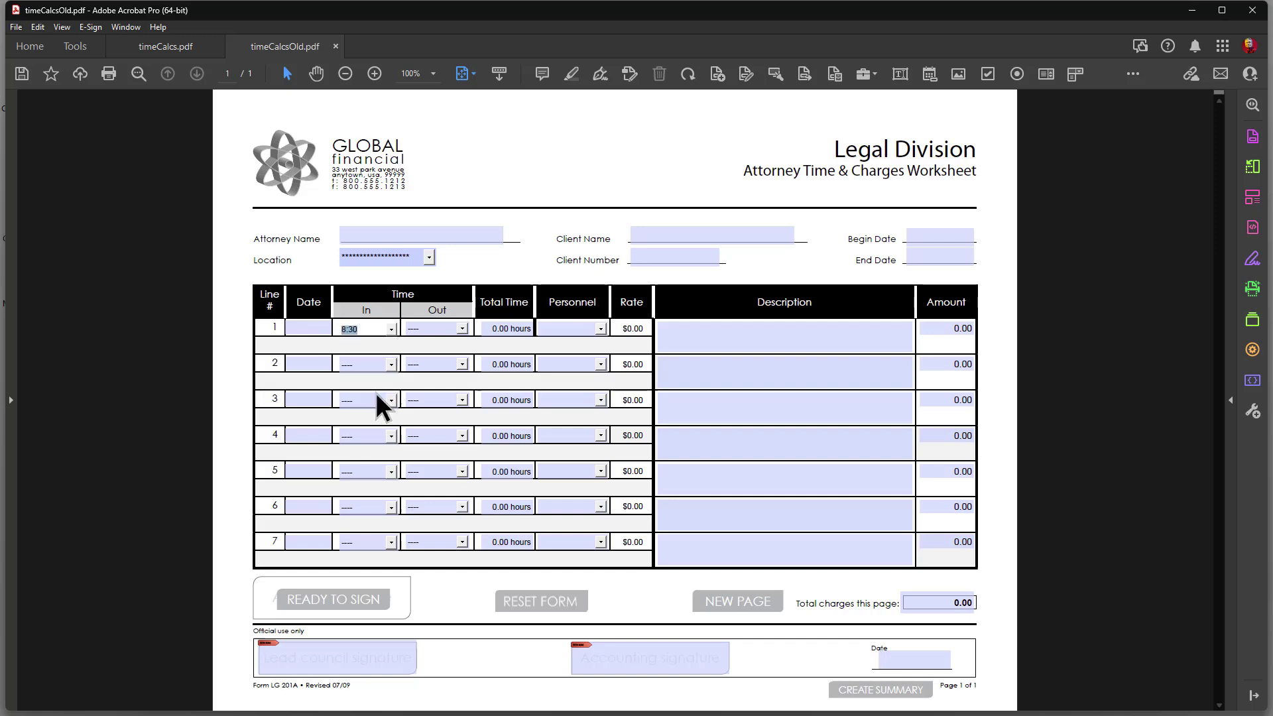
left_click(462, 328)
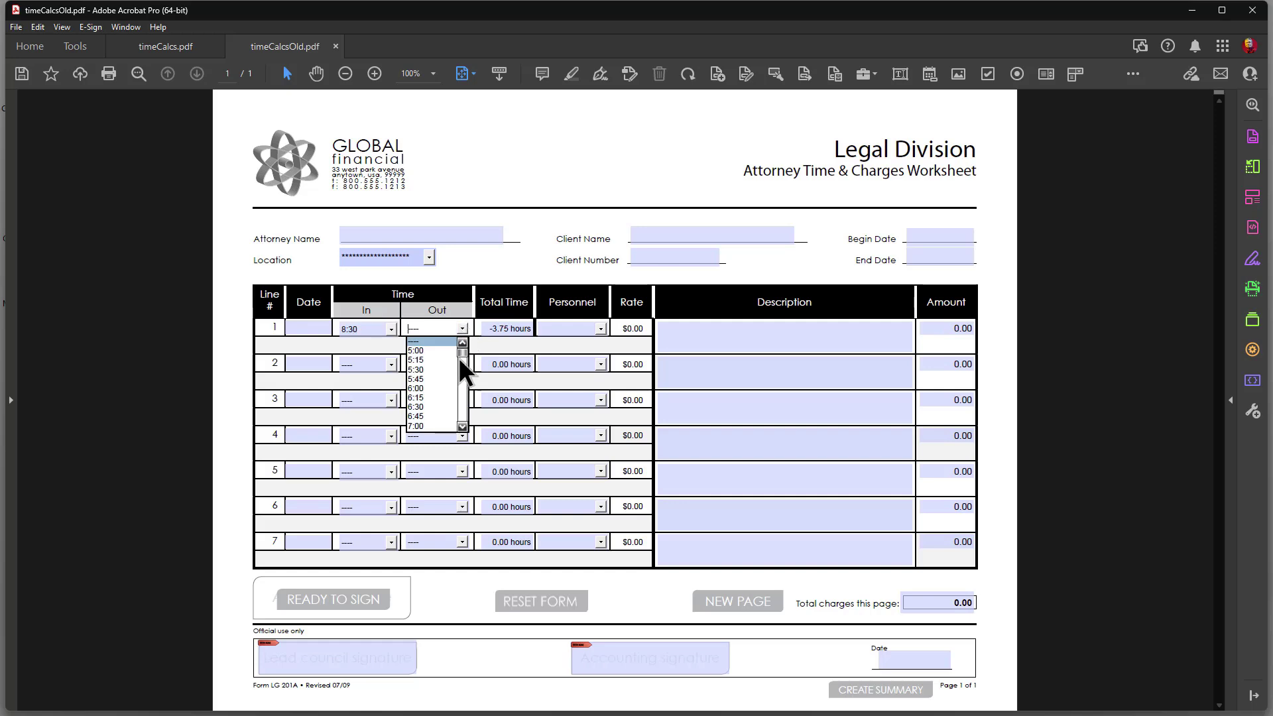
scroll(464, 384, "down", 6)
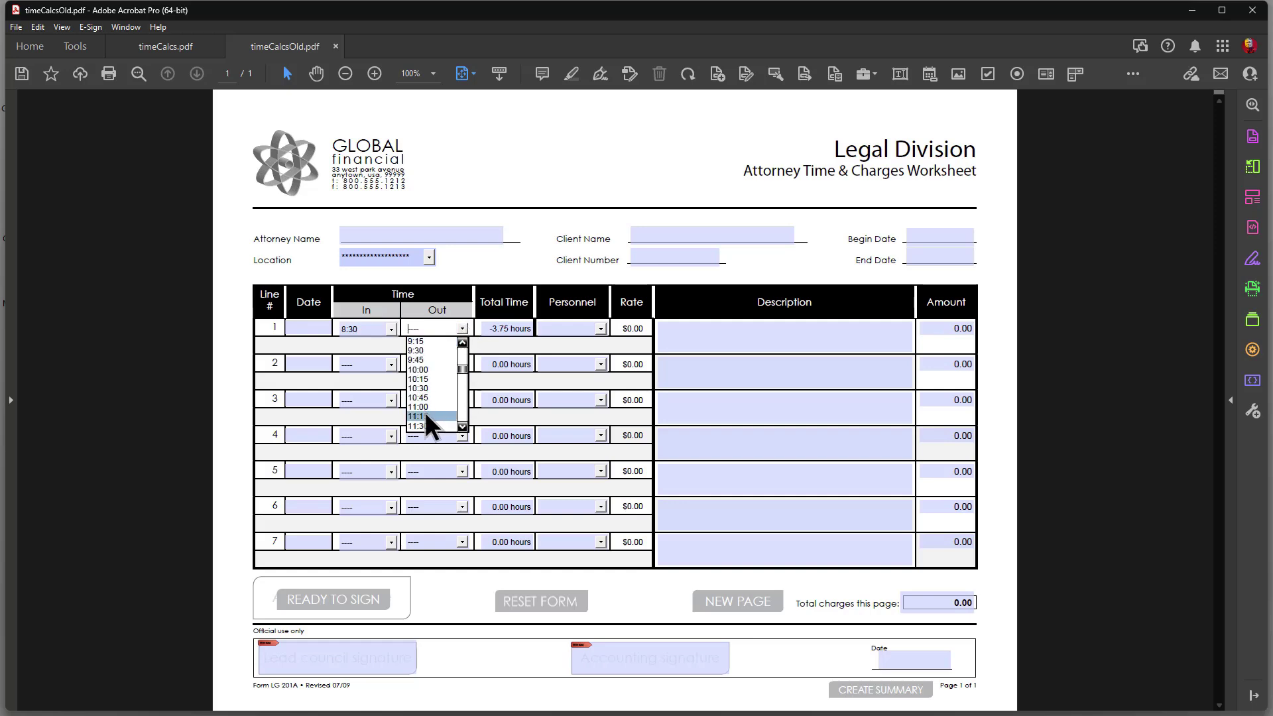
left_click(424, 406)
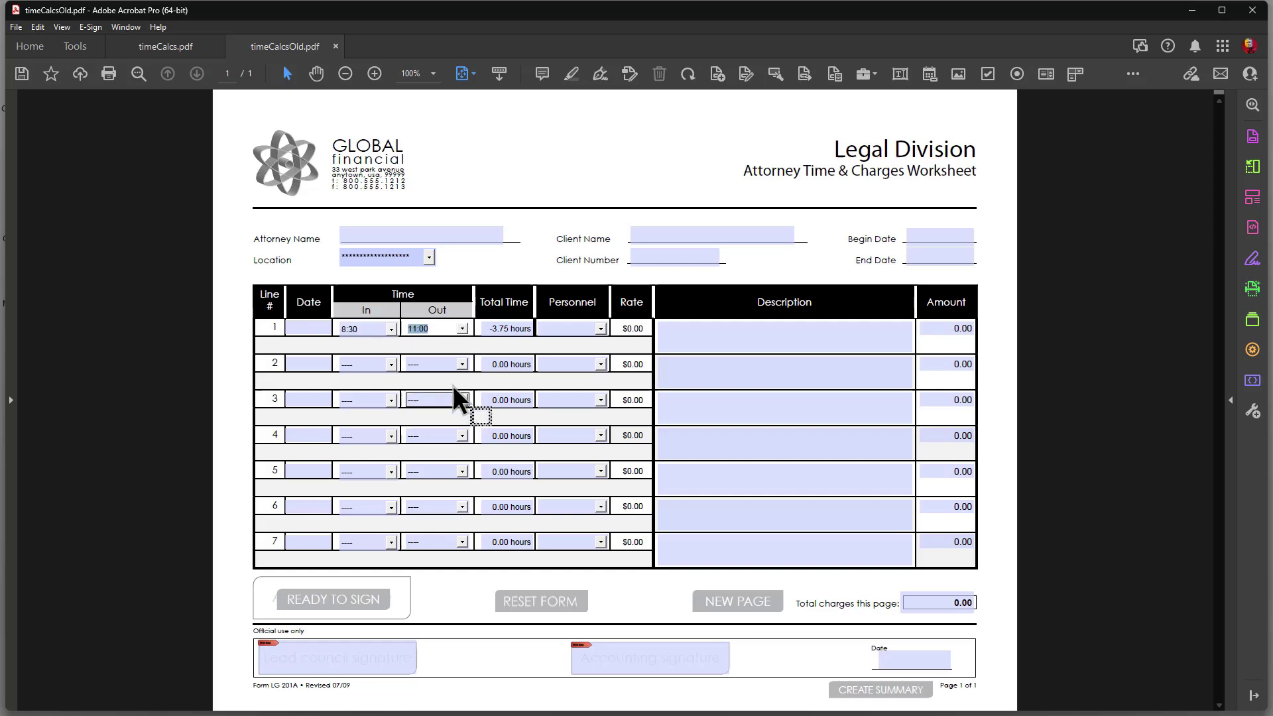
left_click(507, 329)
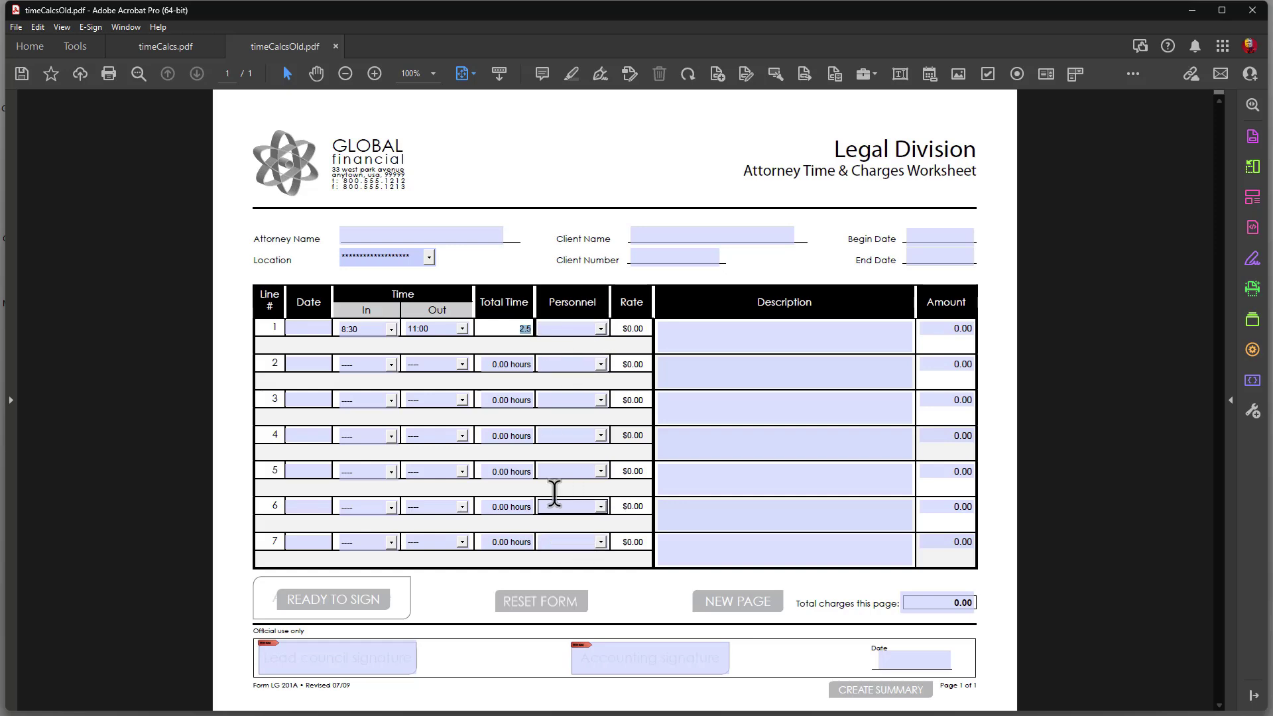
Assign Cubos as row 1's personnel, filling in the $250.00 rate and 625.00 amount
left_click_drag(581, 391, 587, 357)
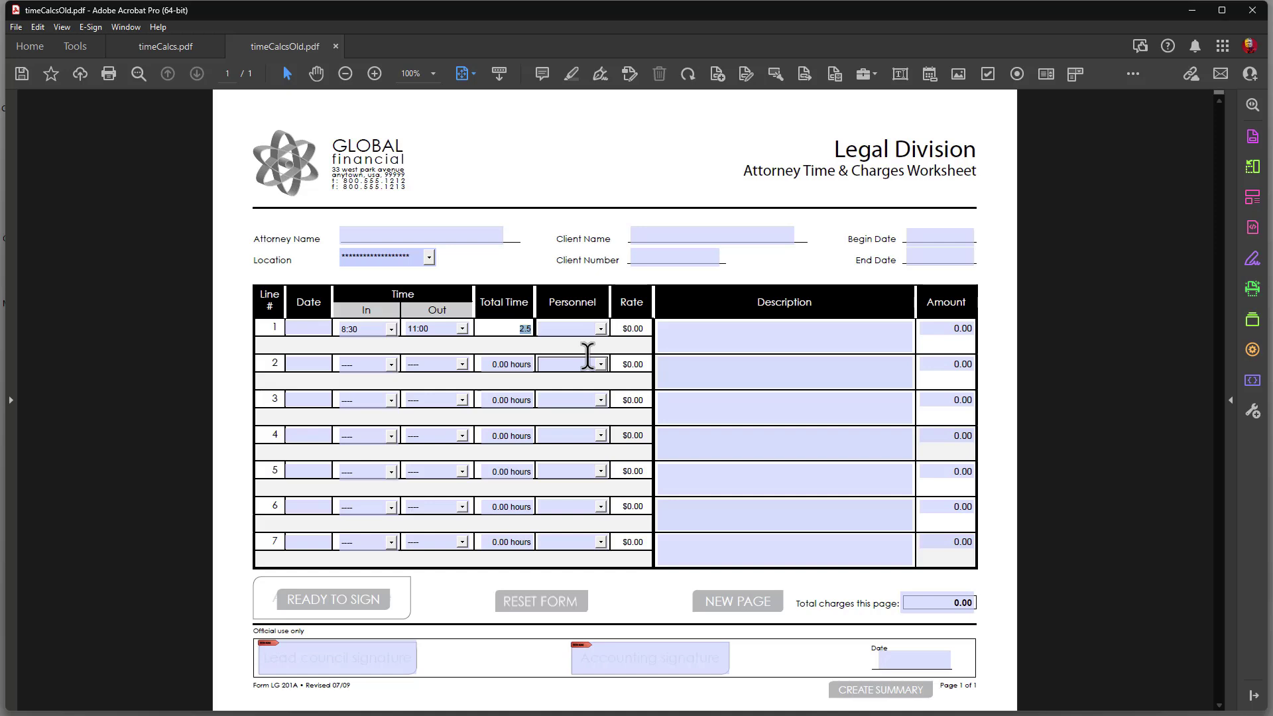
left_click(601, 329)
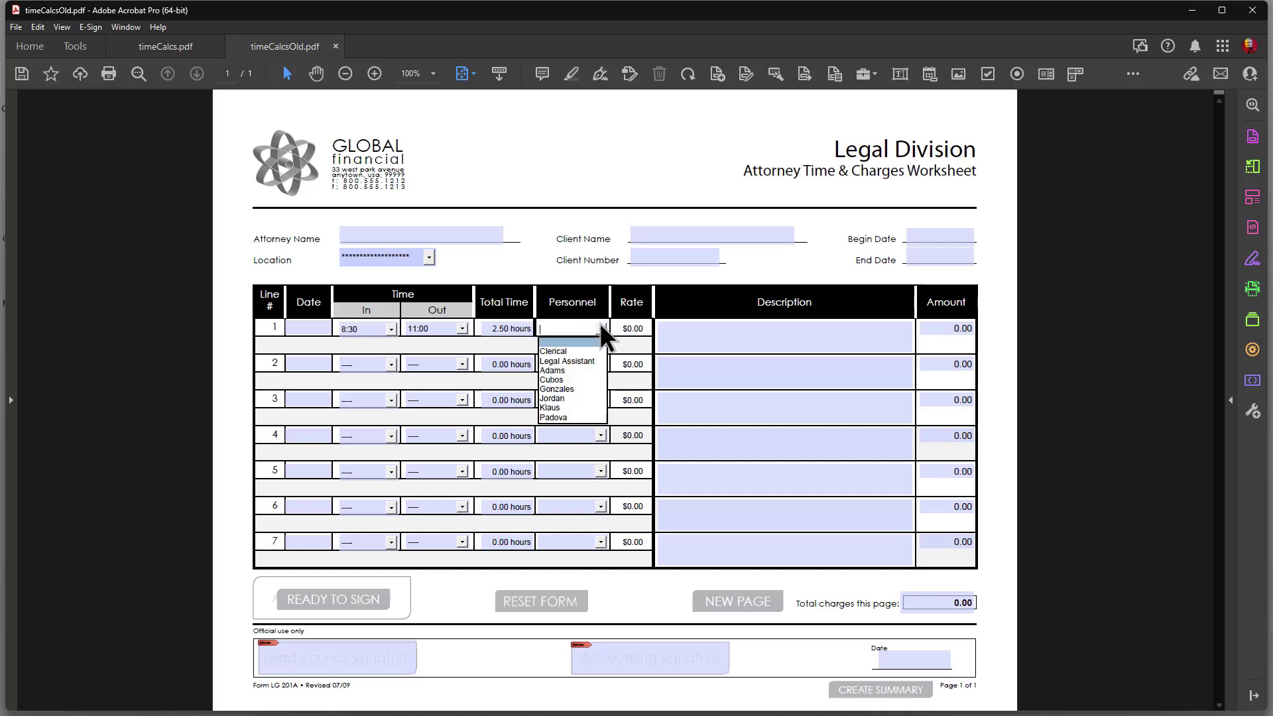
left_click(550, 379)
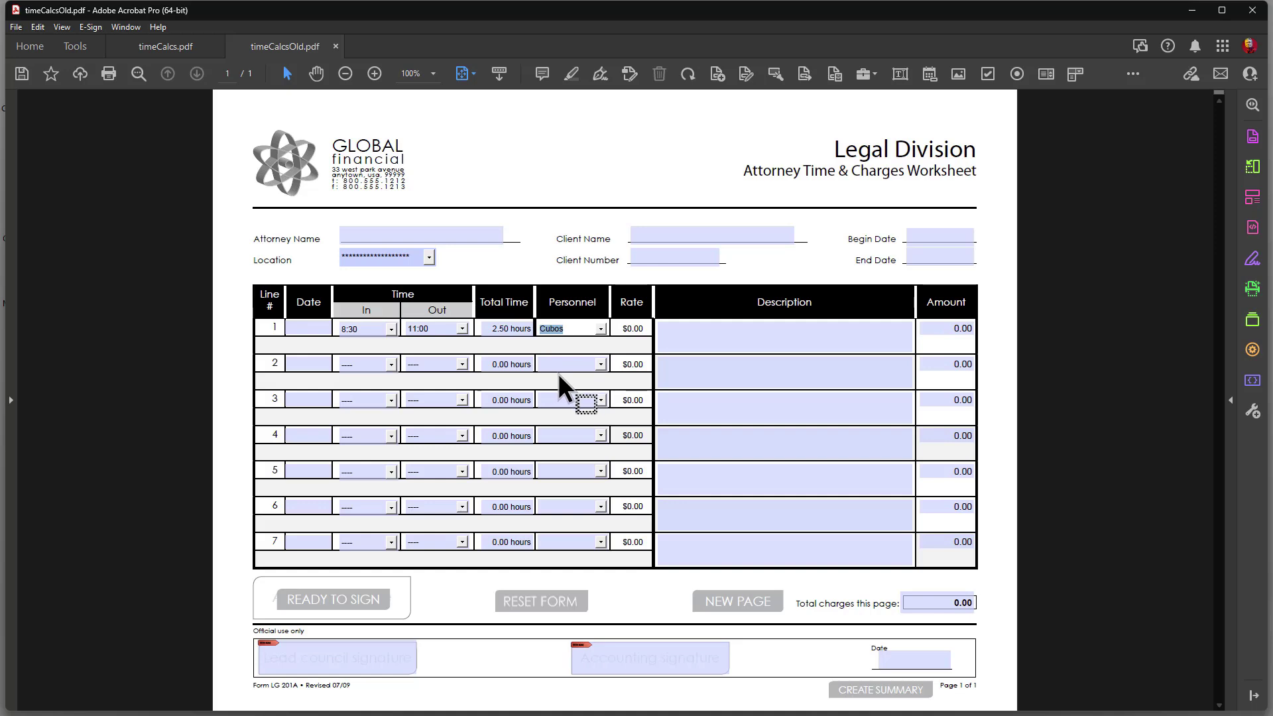
left_click(559, 373)
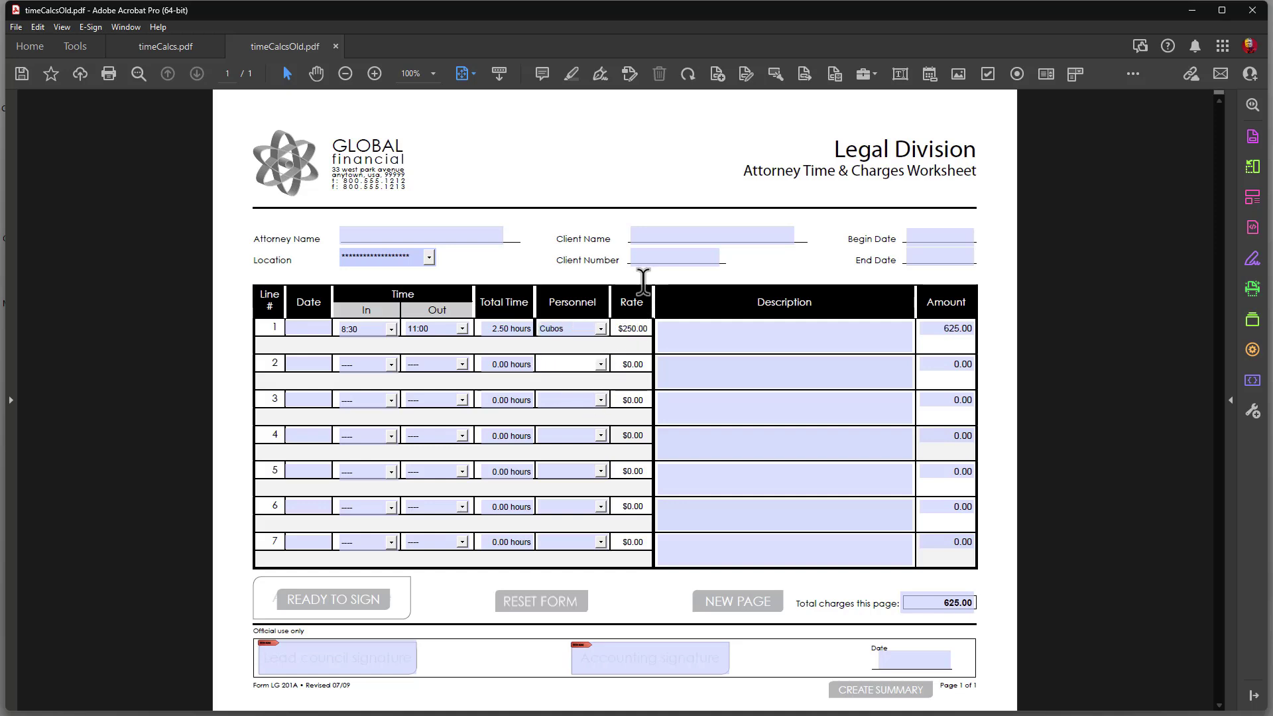
Select row 1's Description field and close the timeCalcsOld.pdf tab
left_click(889, 323)
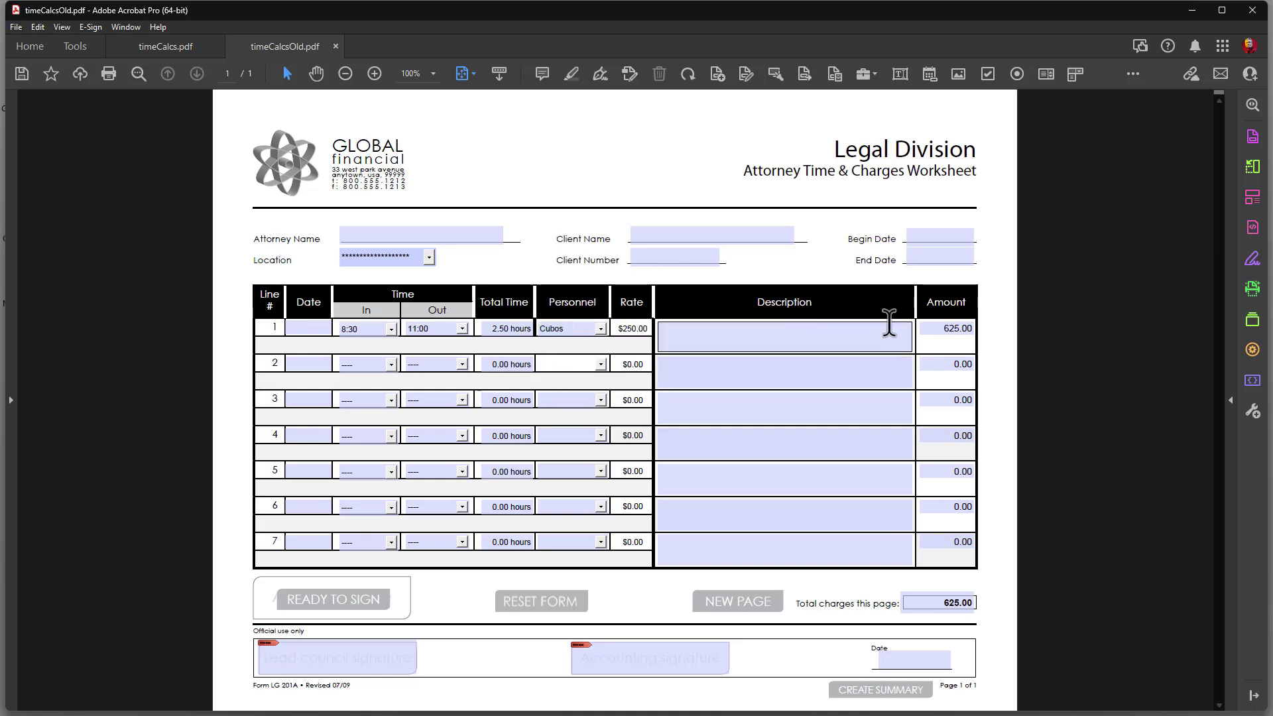
left_click(1008, 324)
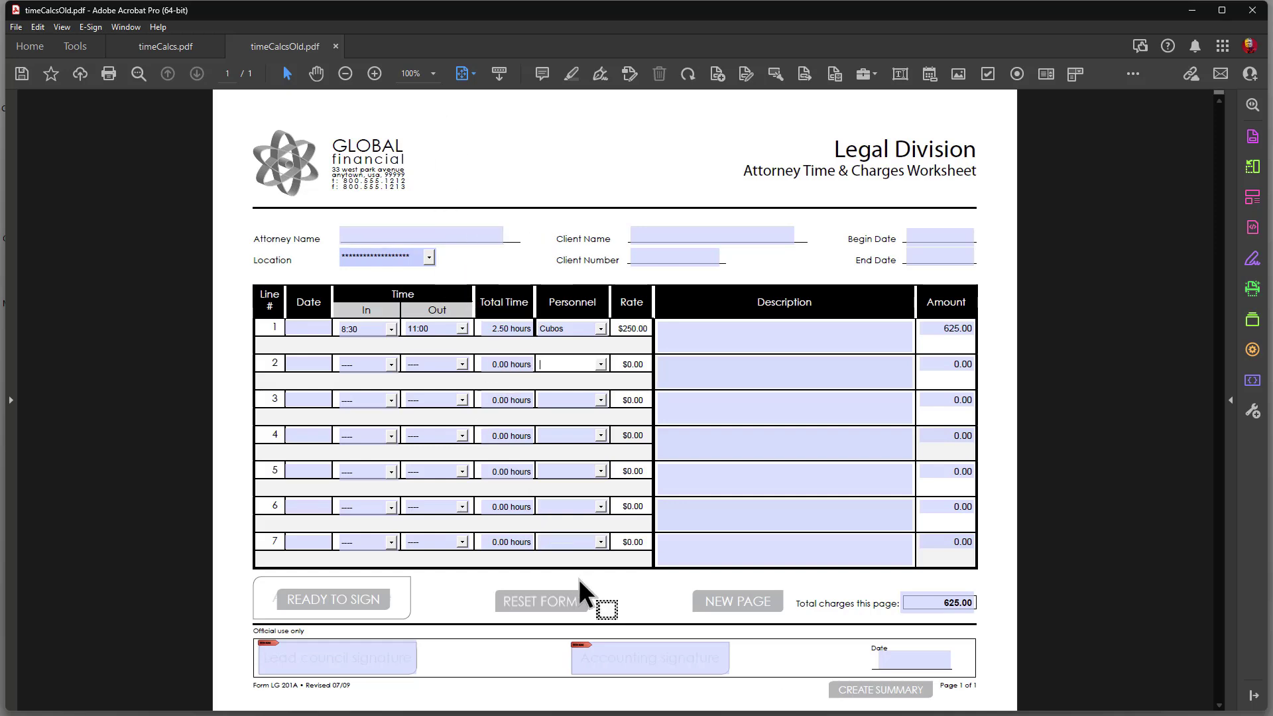
Close timeCalcsOld.pdf and discard its unsaved changes
left_click(336, 46)
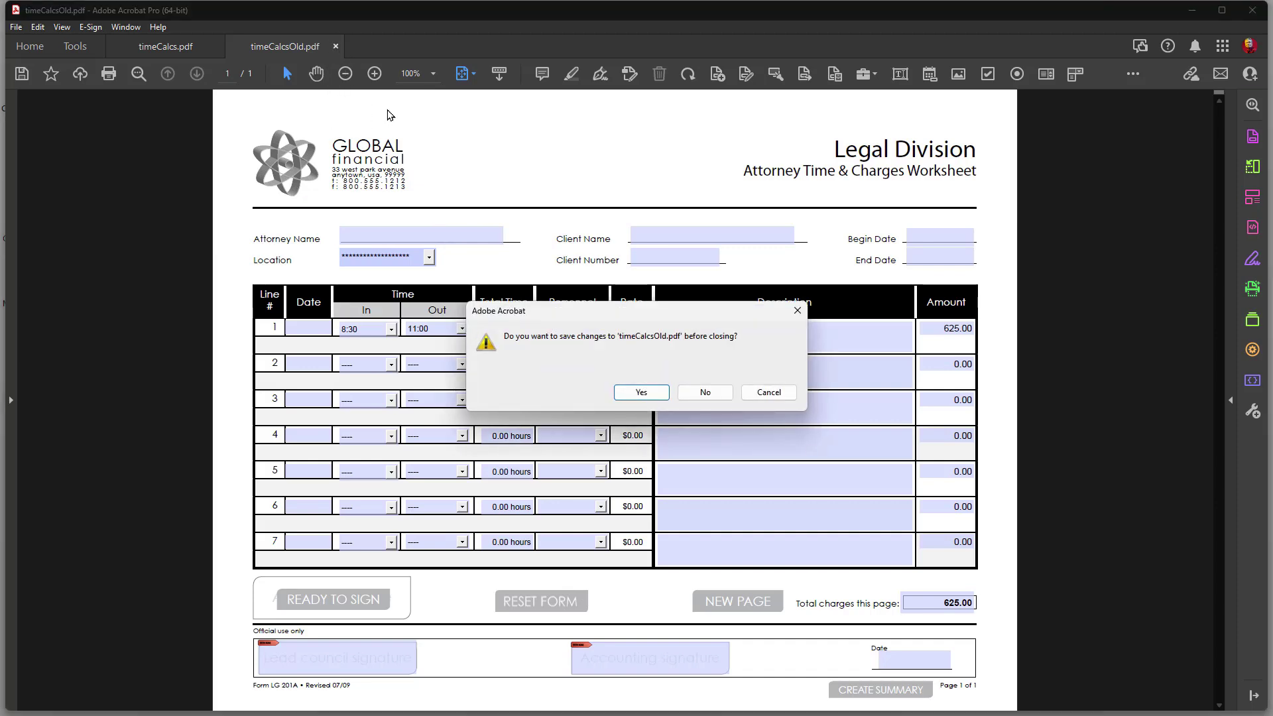
left_click(703, 394)
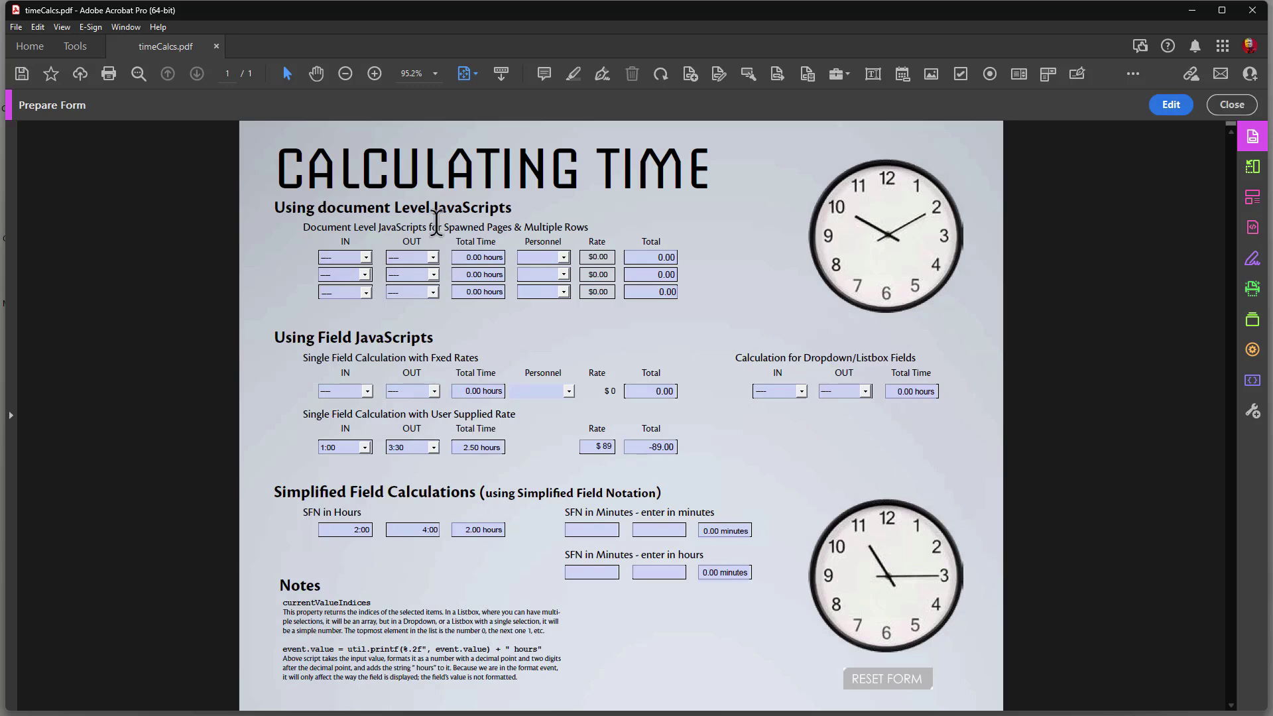
Reset the form, then enter 5:00 and 8:00 as the SFN in Hours times, totaling 3
left_click(893, 678)
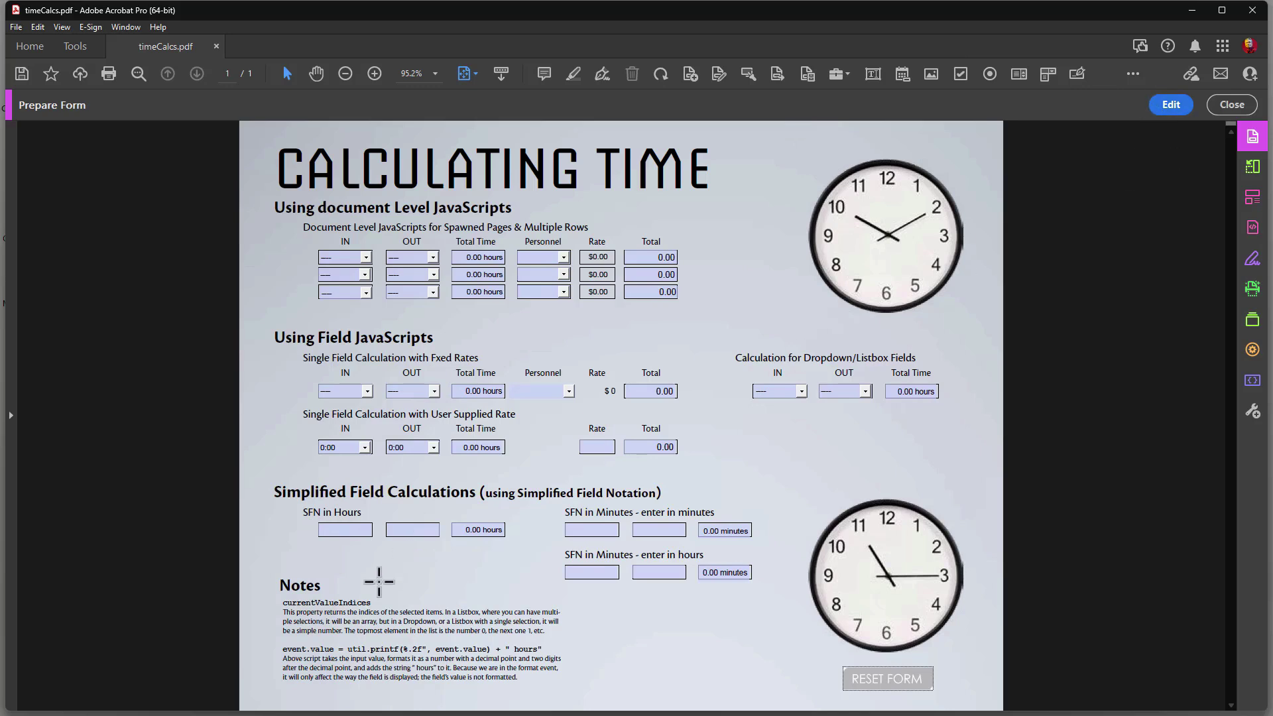
left_click(349, 529)
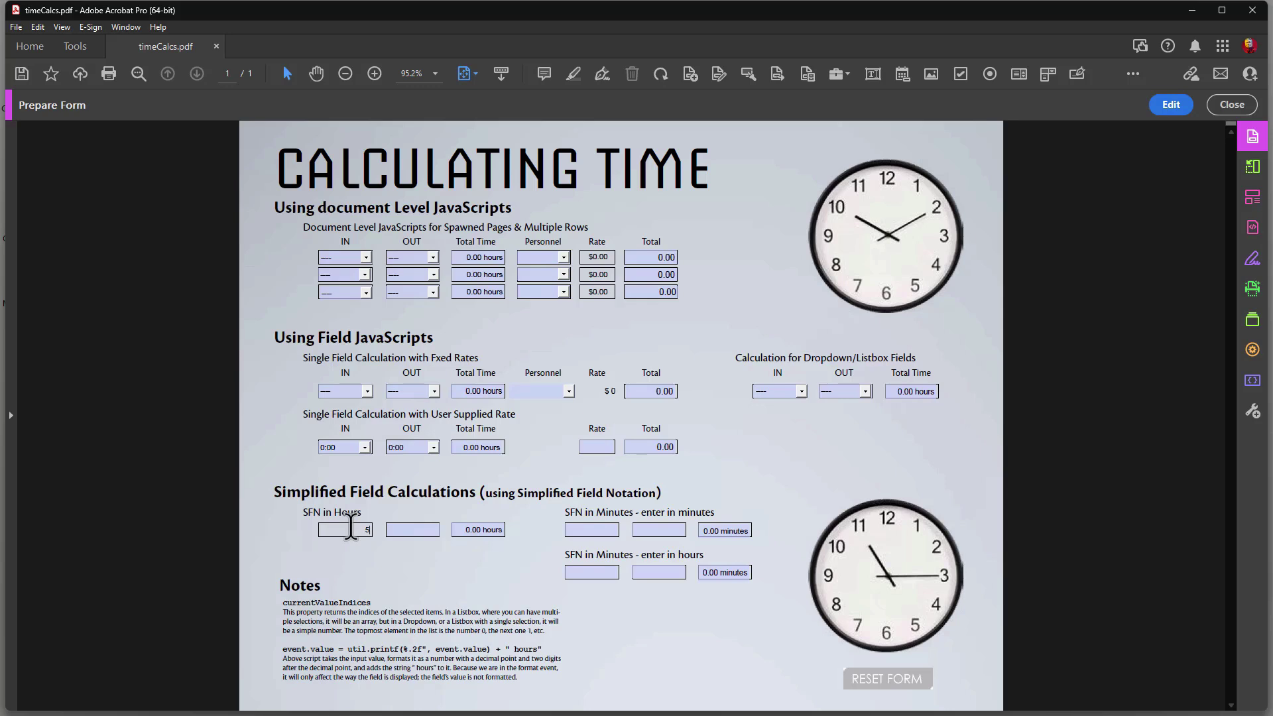
type("5:00")
left_click(406, 531)
type("8:00")
key("Tab")
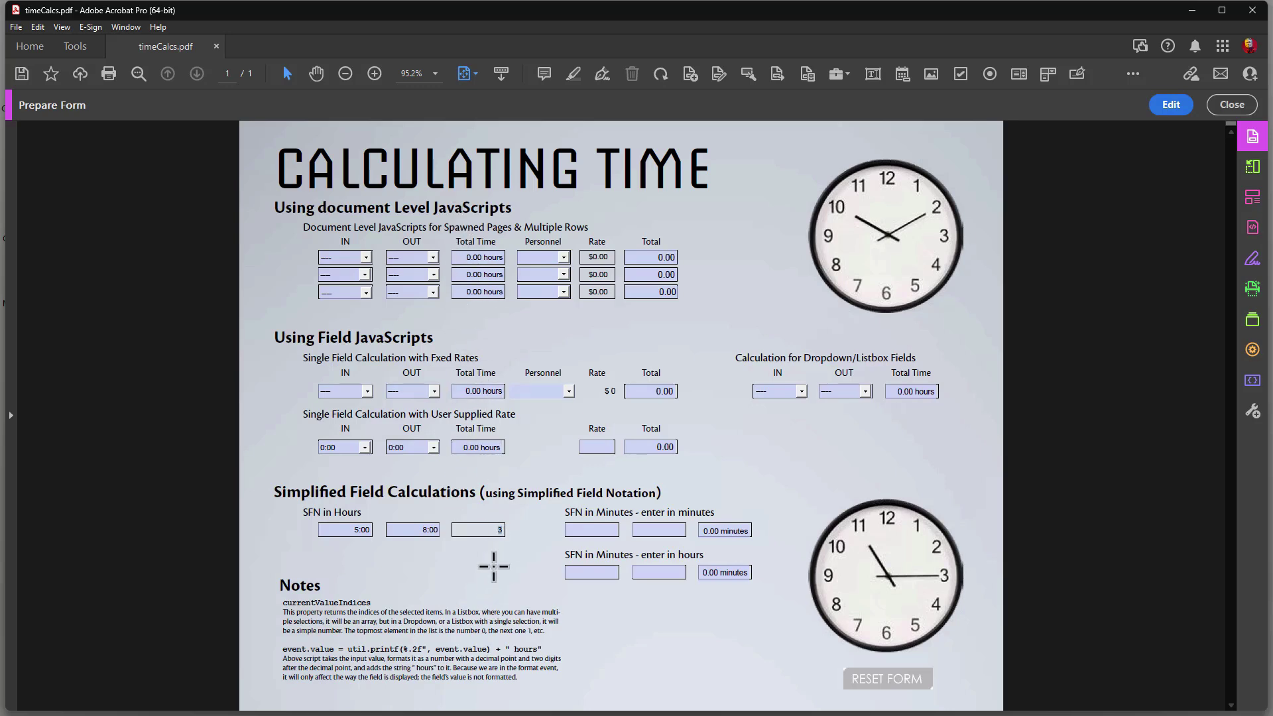
In field-editing mode, inspect the resultHours field's custom Format script without changing it
left_click(1168, 105)
left_click(394, 531)
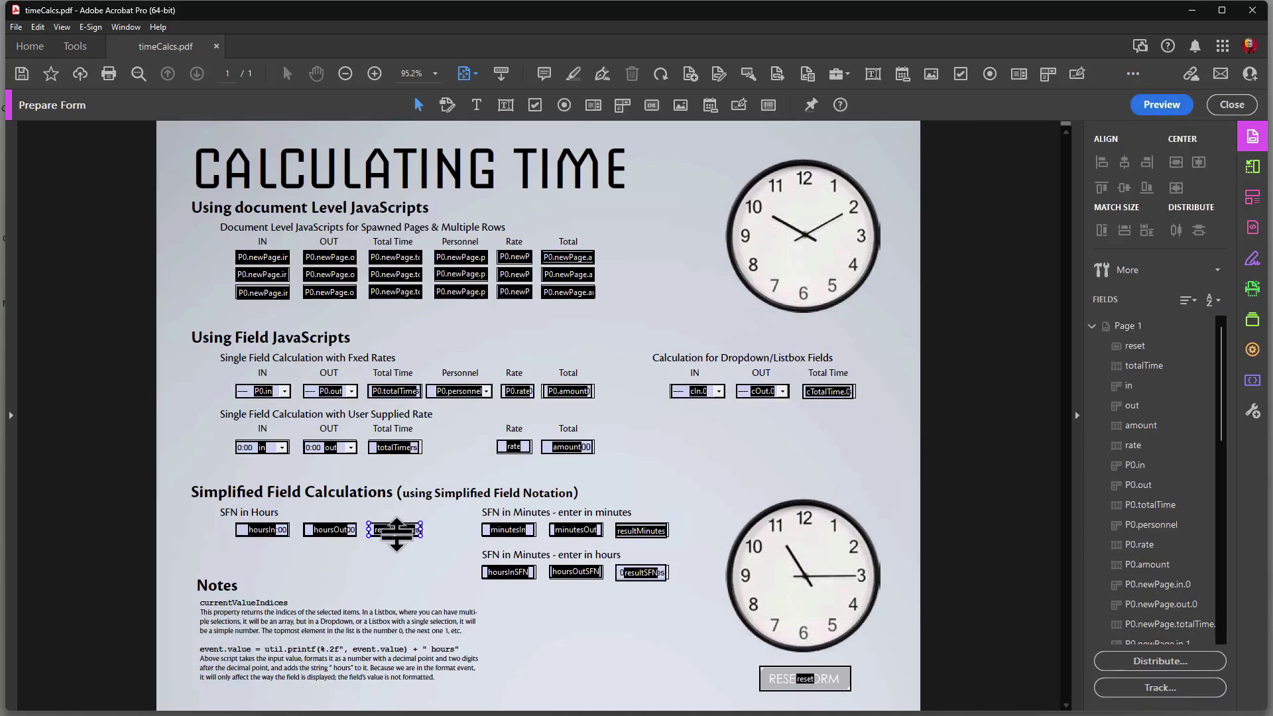
double_click(394, 530)
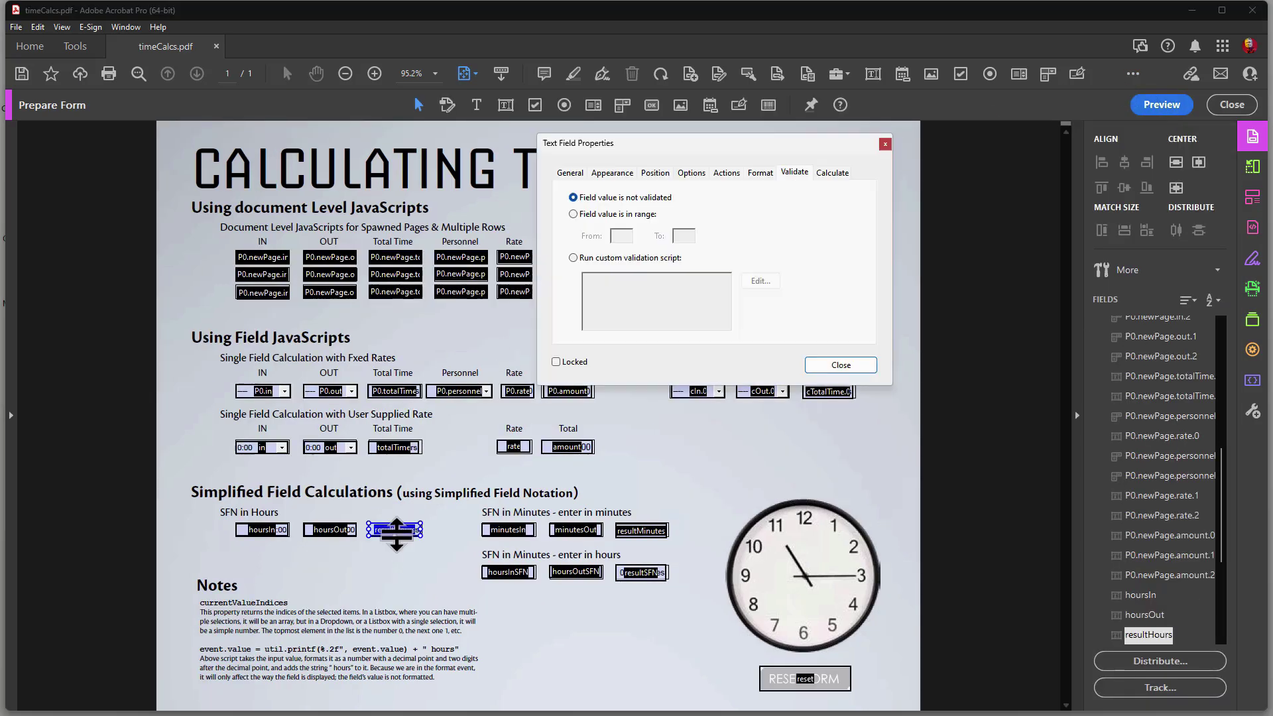
left_click(761, 176)
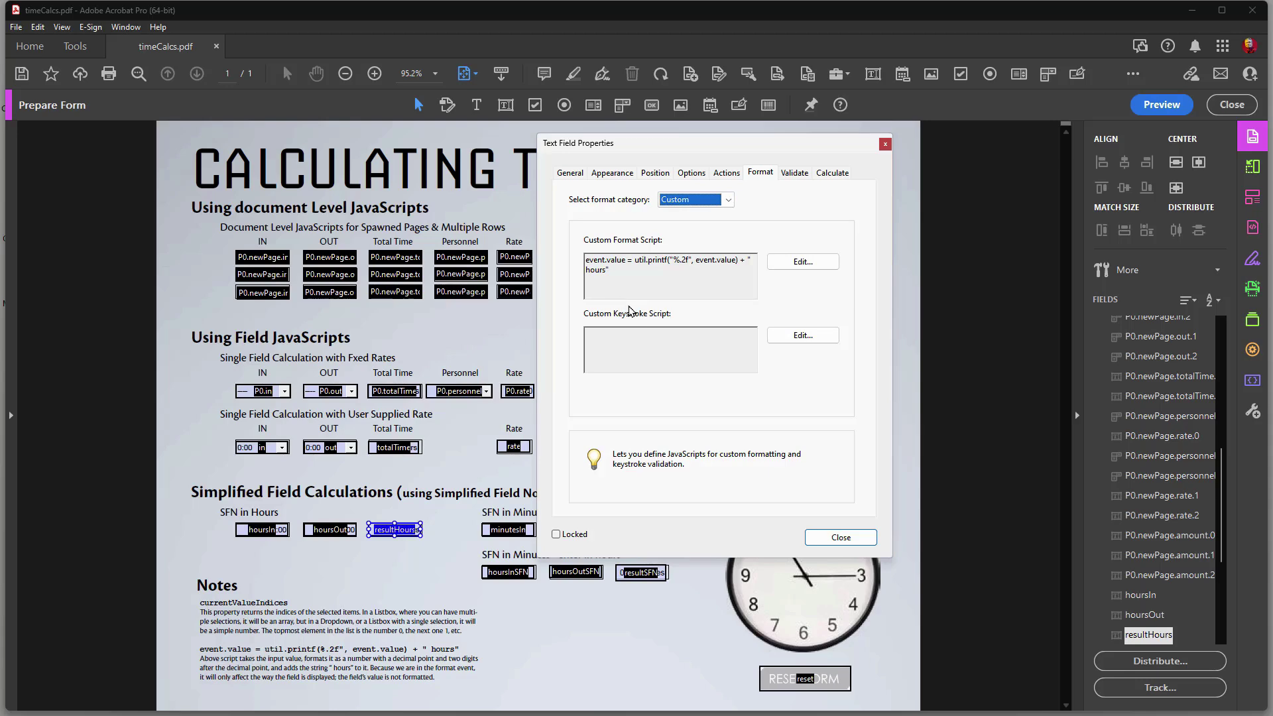
left_click(829, 263)
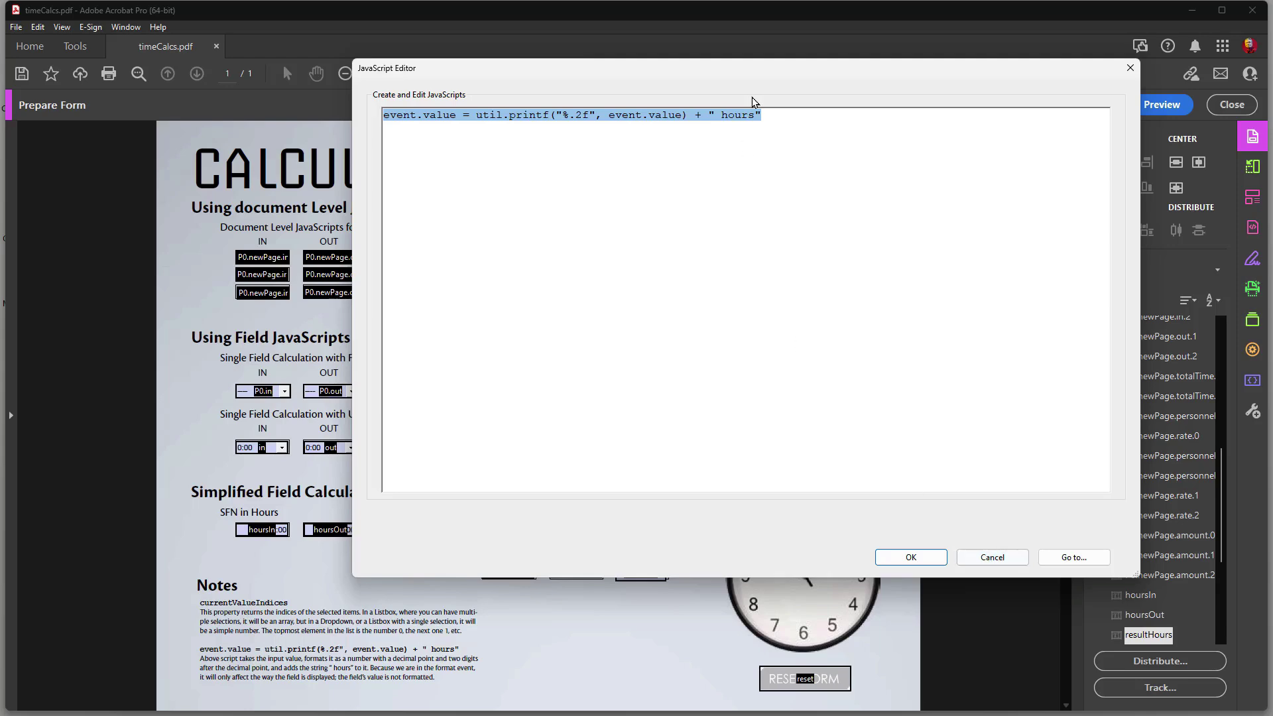
left_click(993, 558)
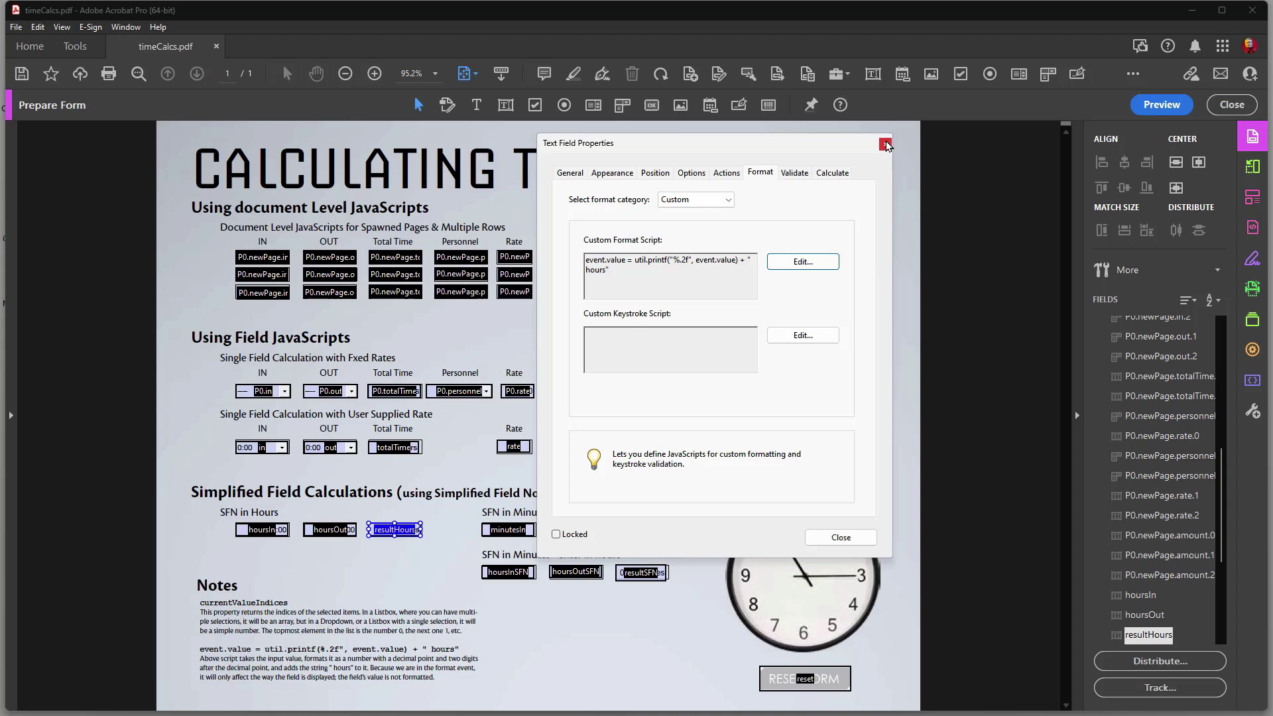
Review resultHours' Calculate and Format settings, then close its properties dialog
left_click(829, 173)
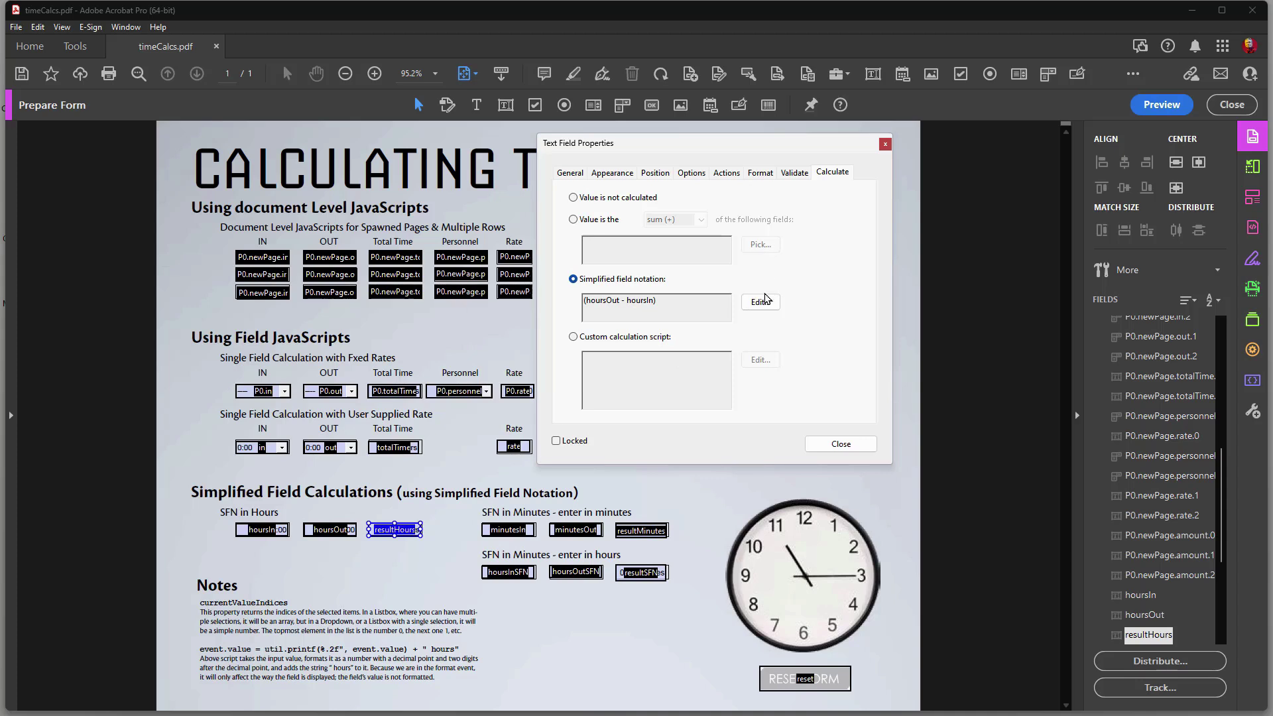
left_click(430, 521)
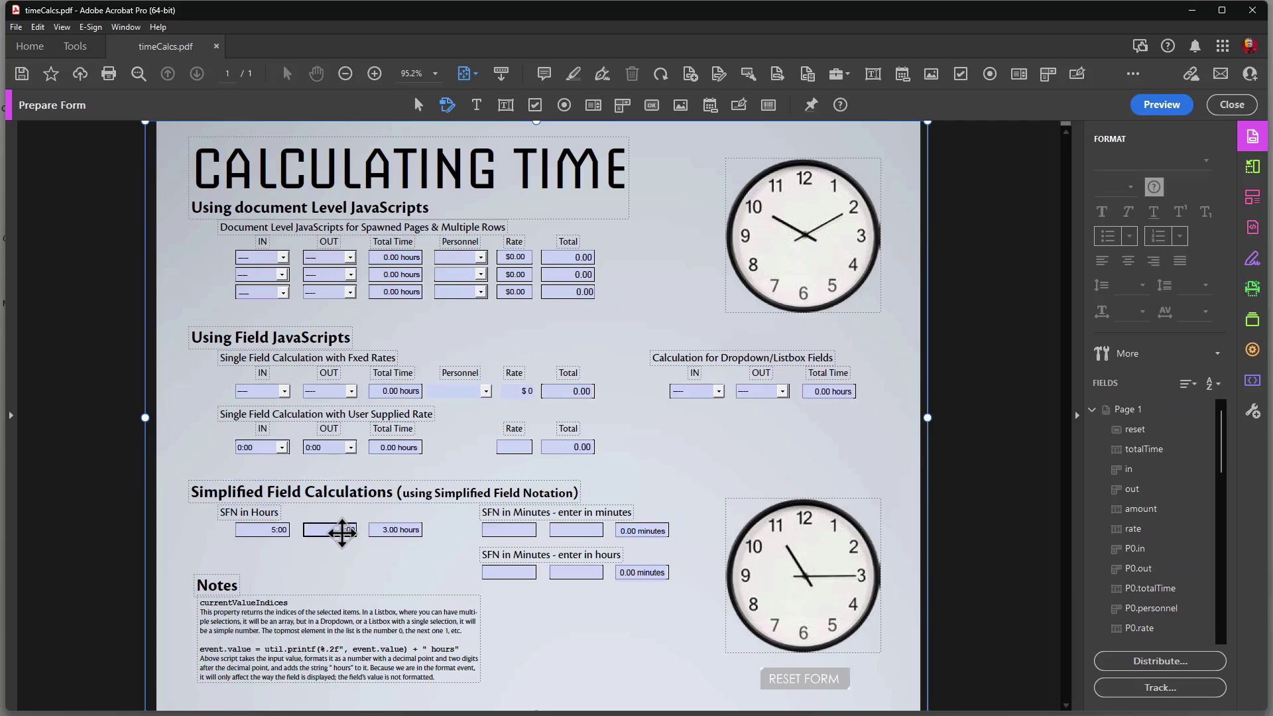
left_click(1154, 105)
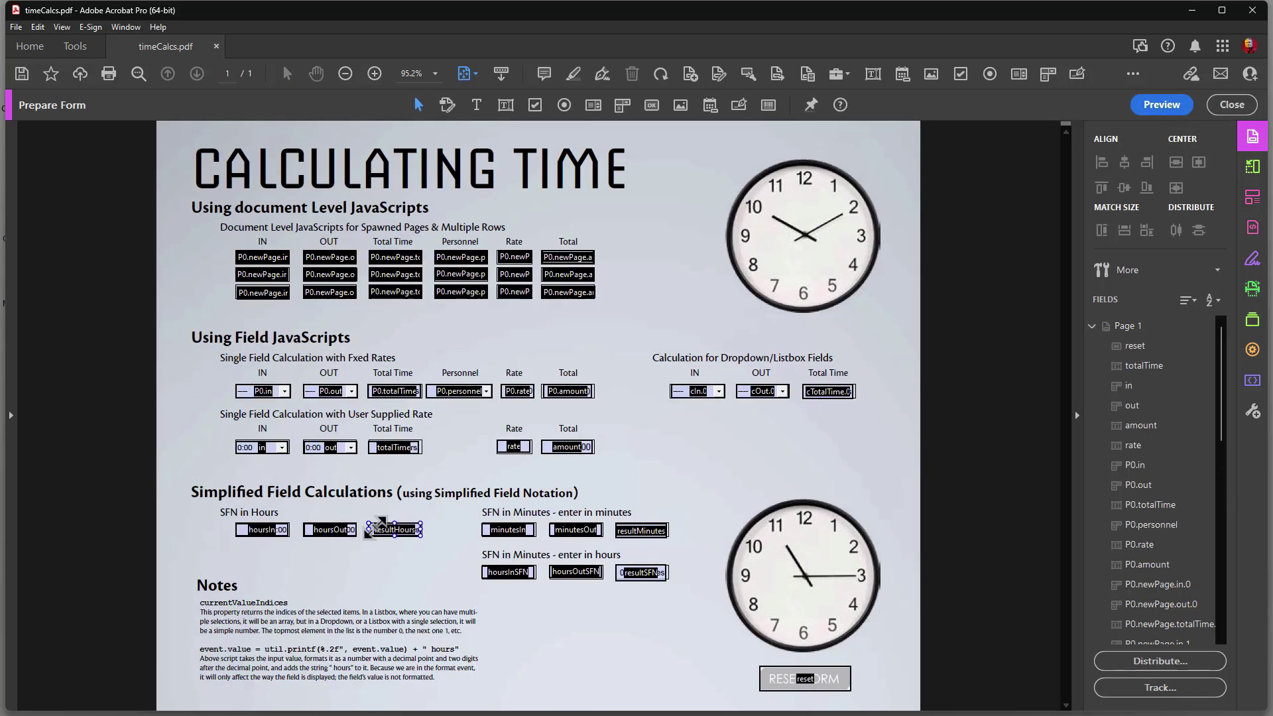
left_click(382, 534)
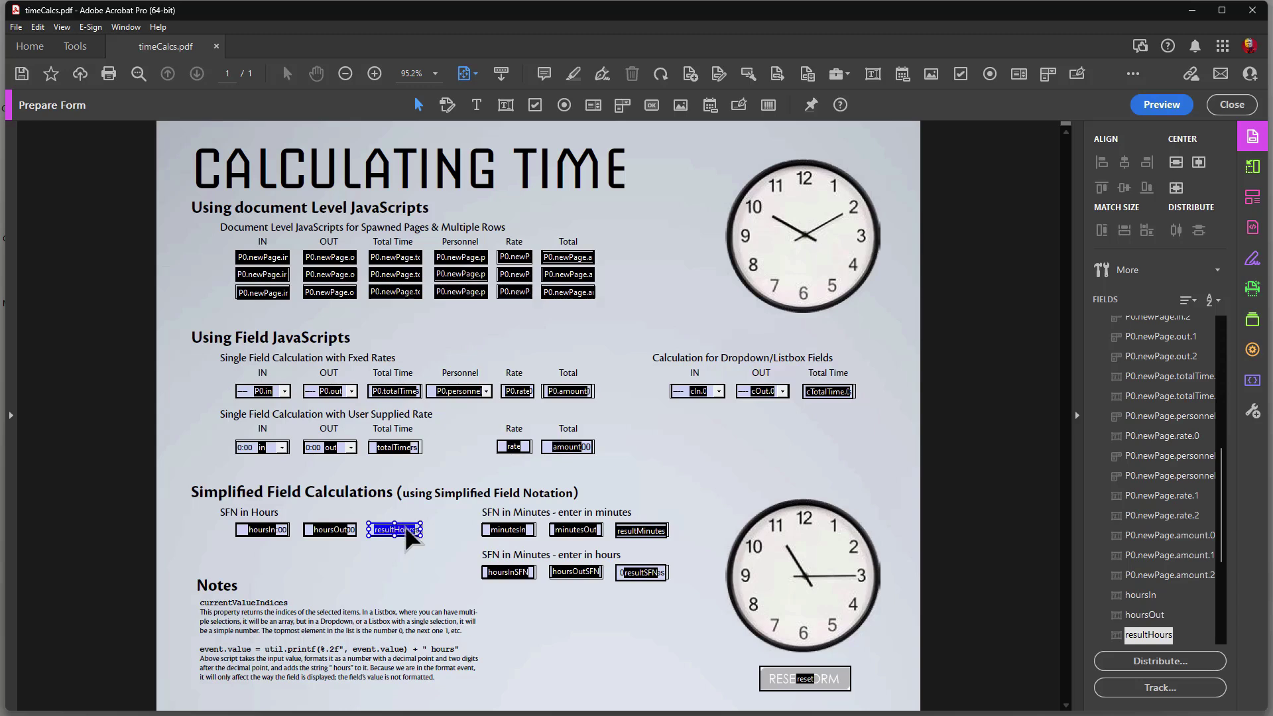
double_click(406, 532)
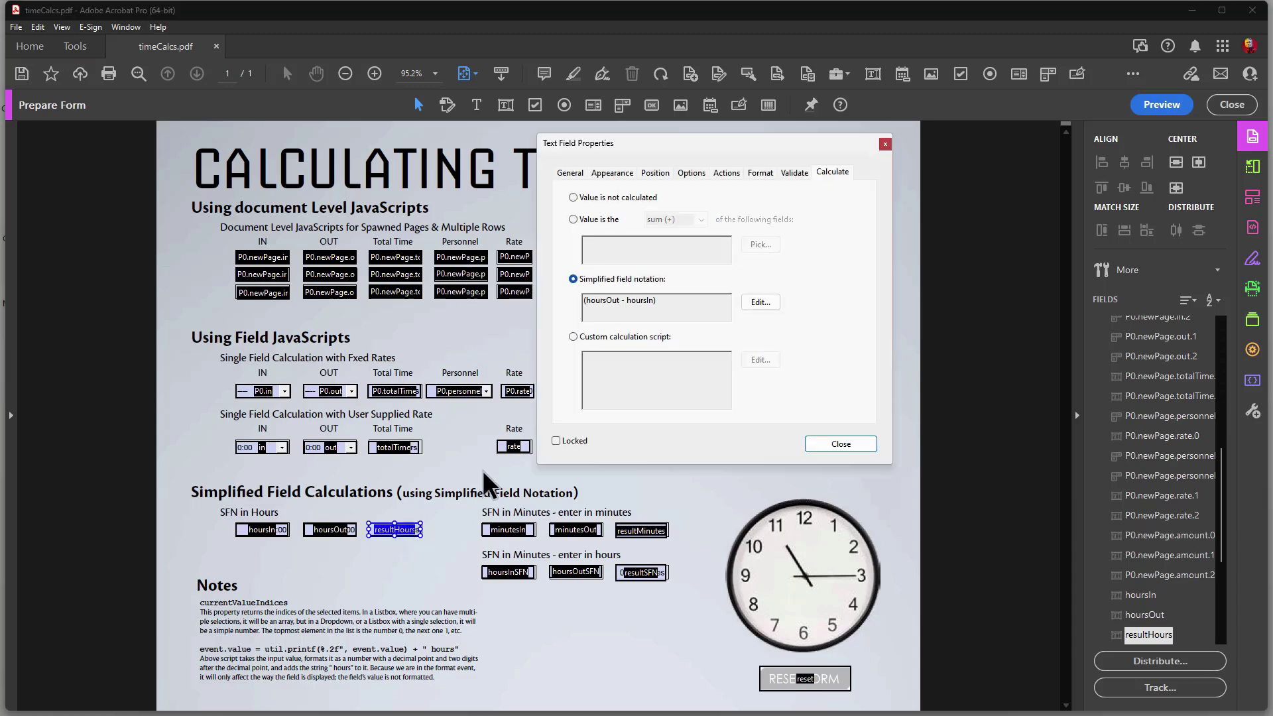
left_click(759, 173)
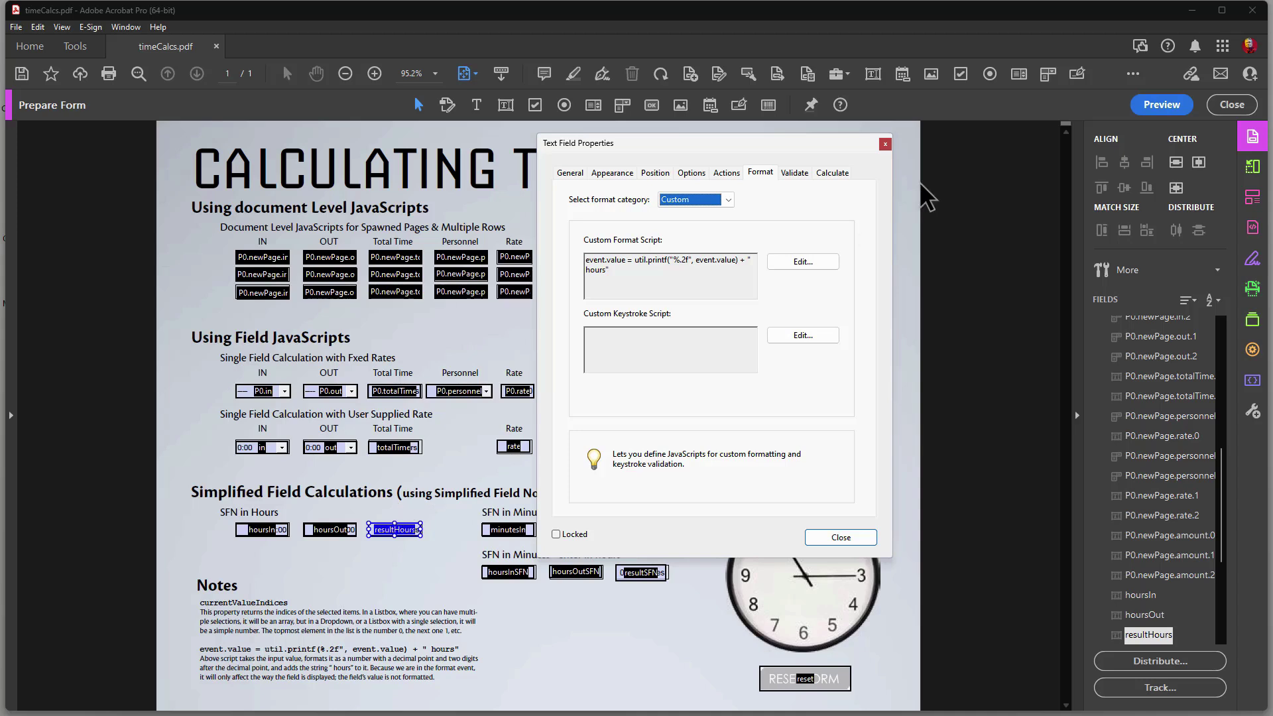
left_click(886, 144)
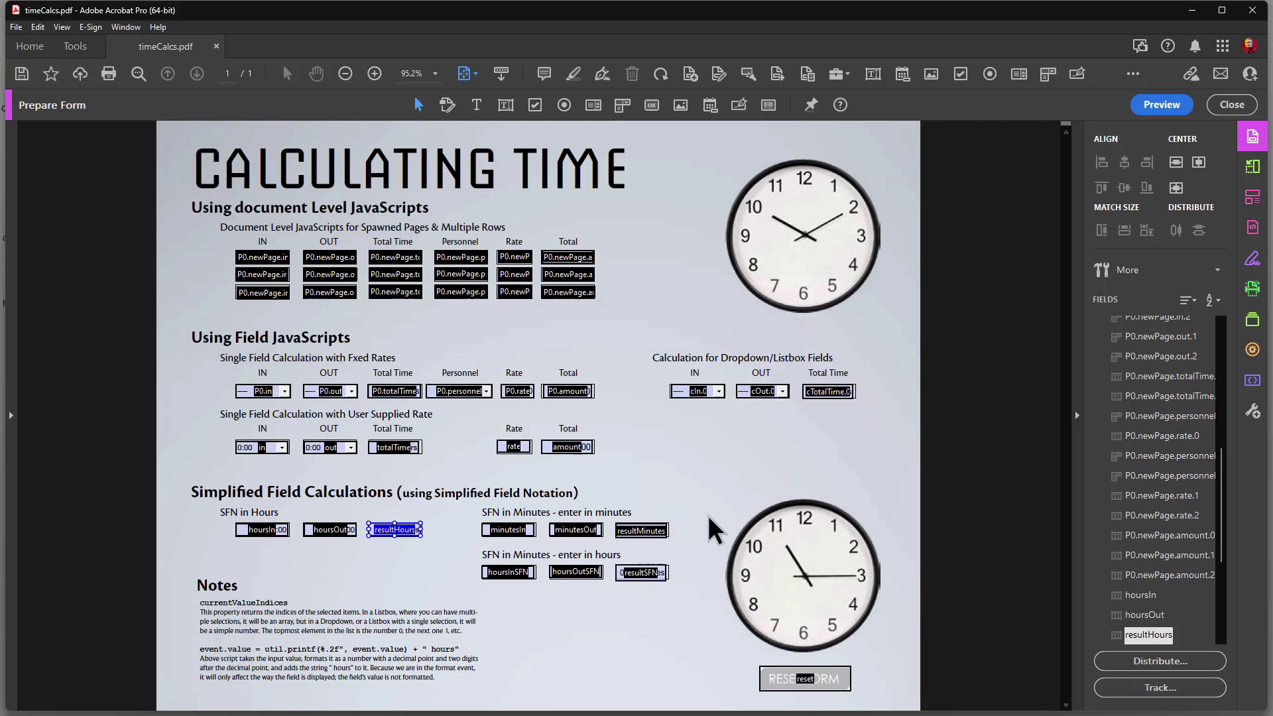
Preview the form and enter 120 and 240 in the minutes fields, yielding 120.00
left_click(1162, 105)
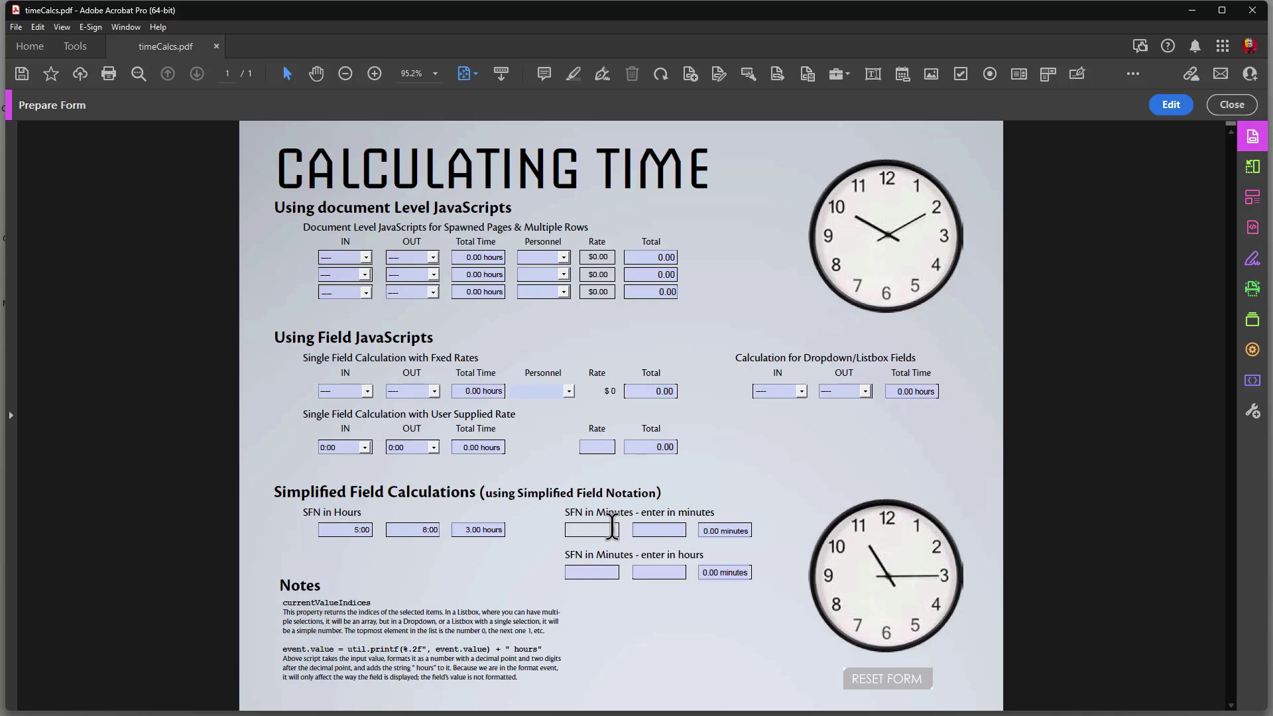
key("Tab")
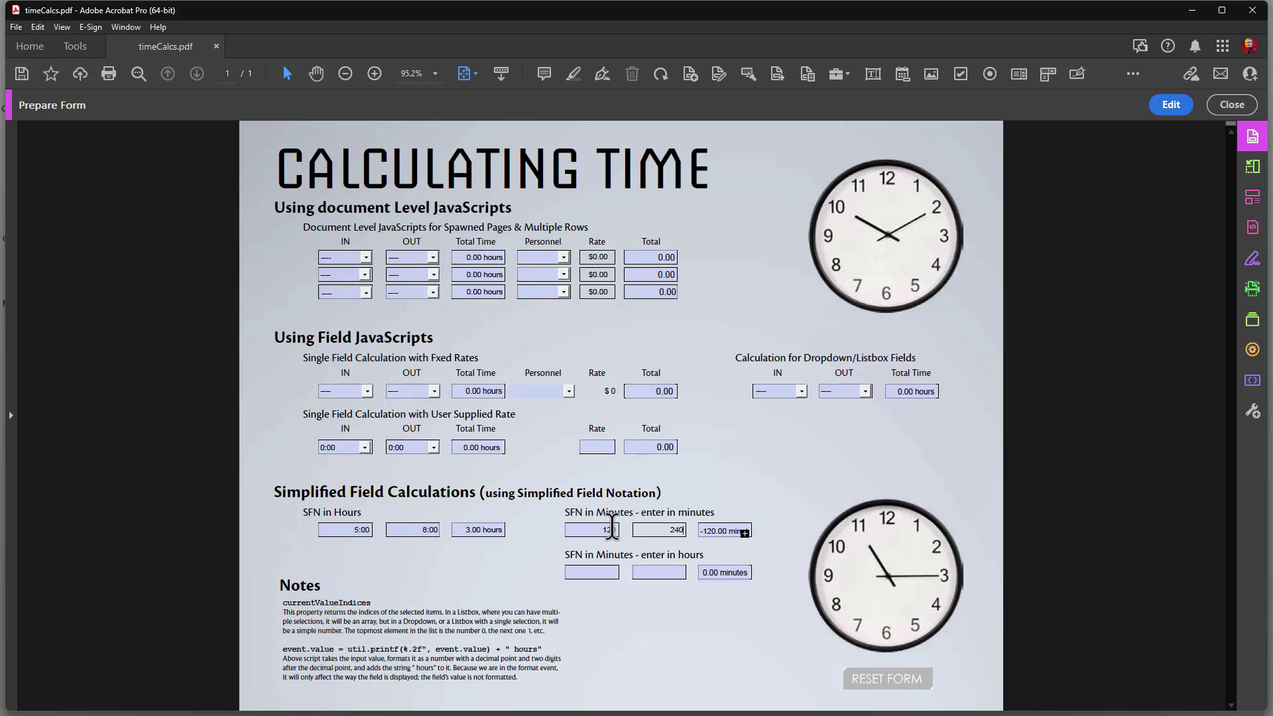
key("Tab")
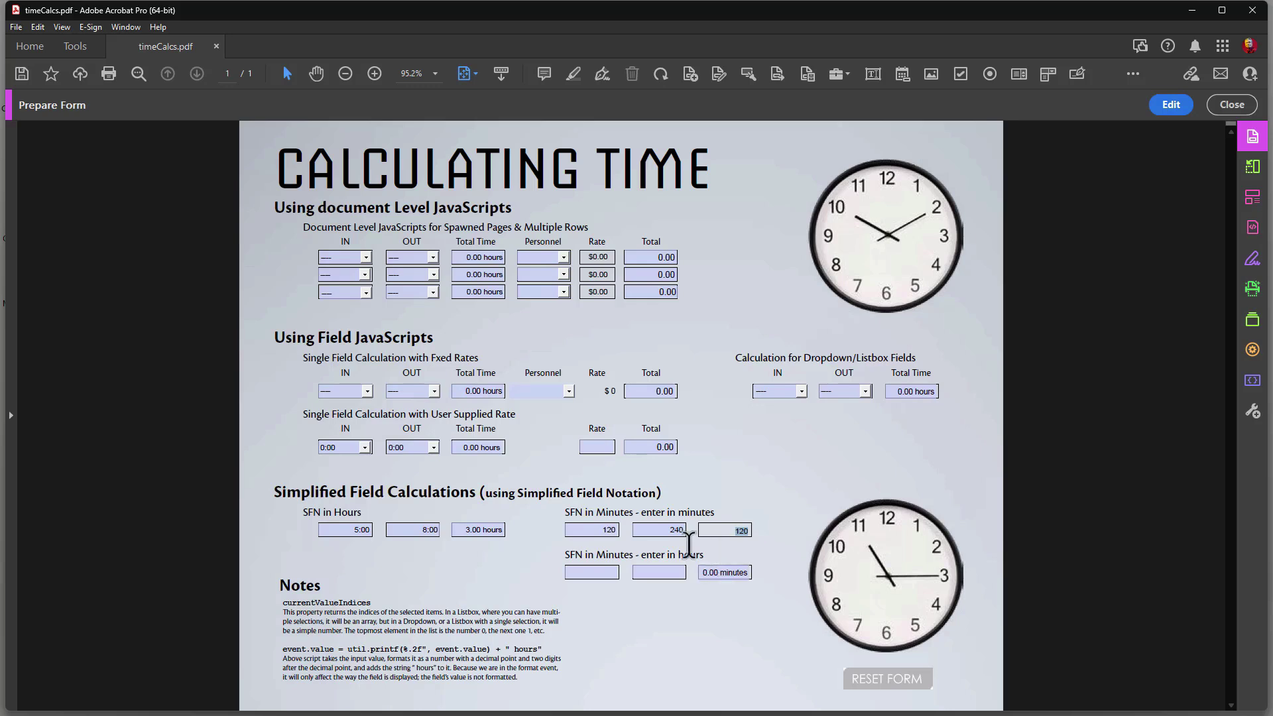
Enter 2.5 and 4 hours in the SFN in Minutes row, yielding 90 minutes
left_click(618, 577)
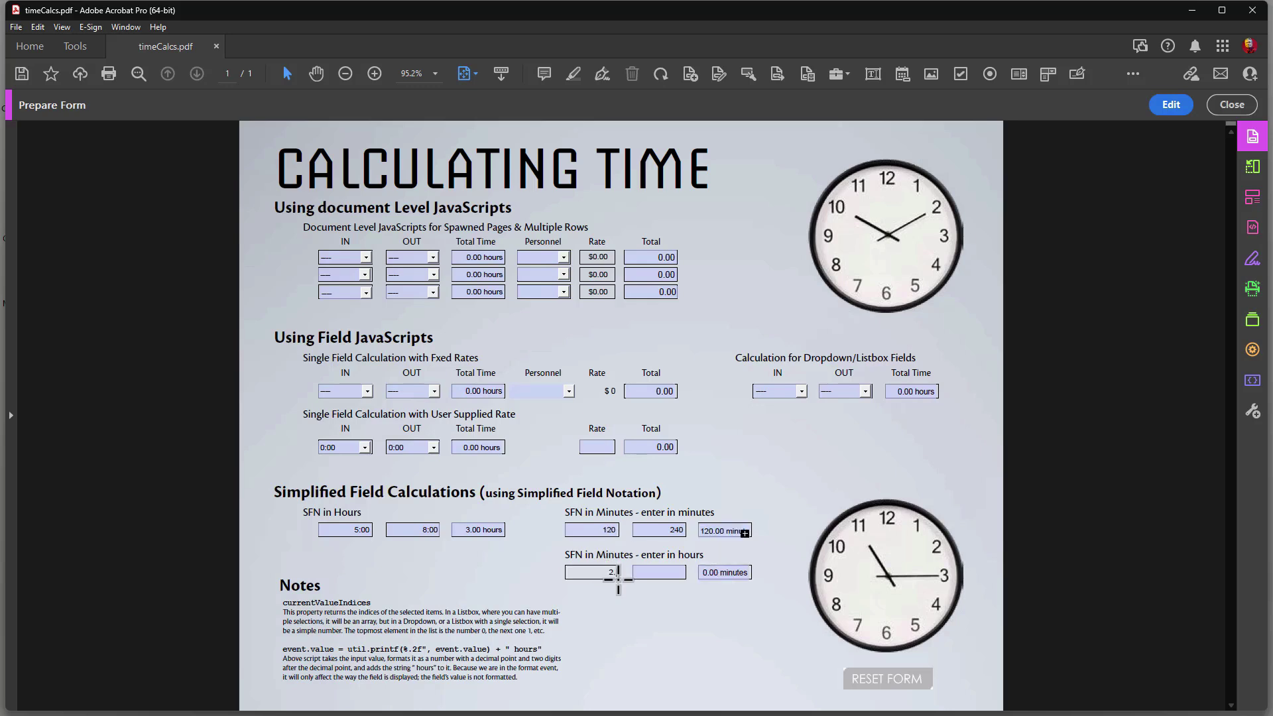
left_click(670, 574)
type("4")
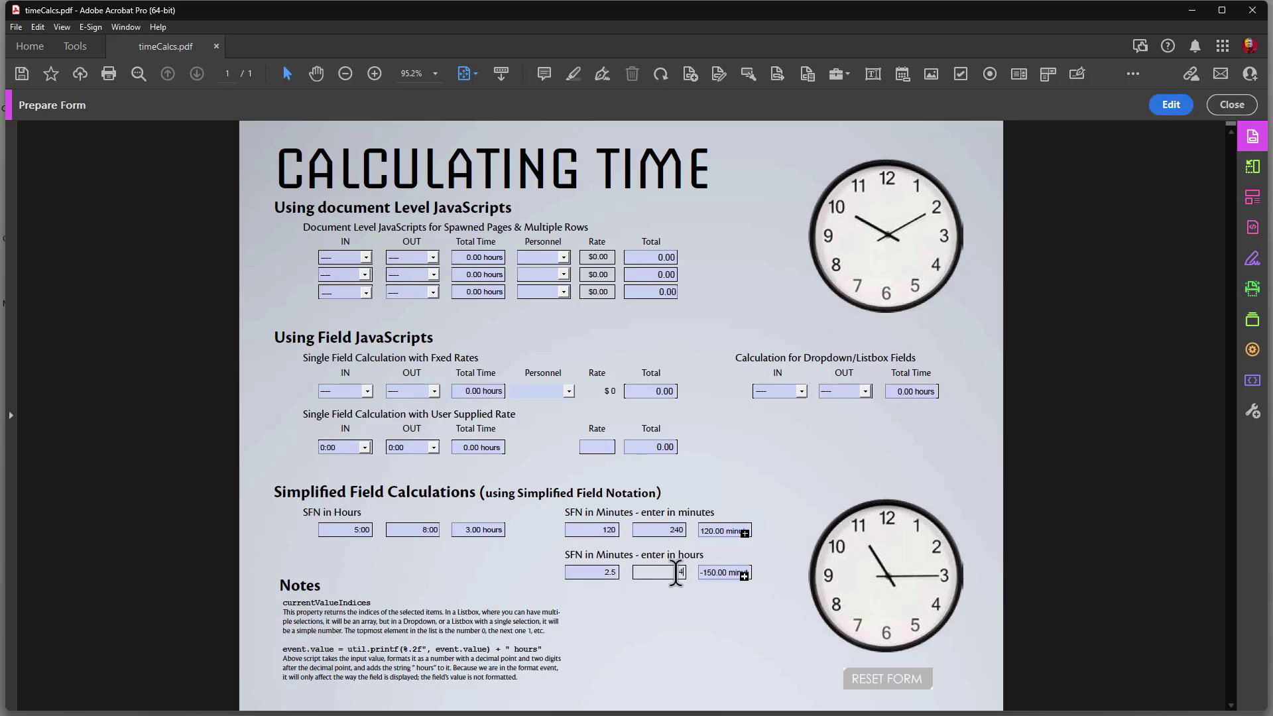
key("Tab")
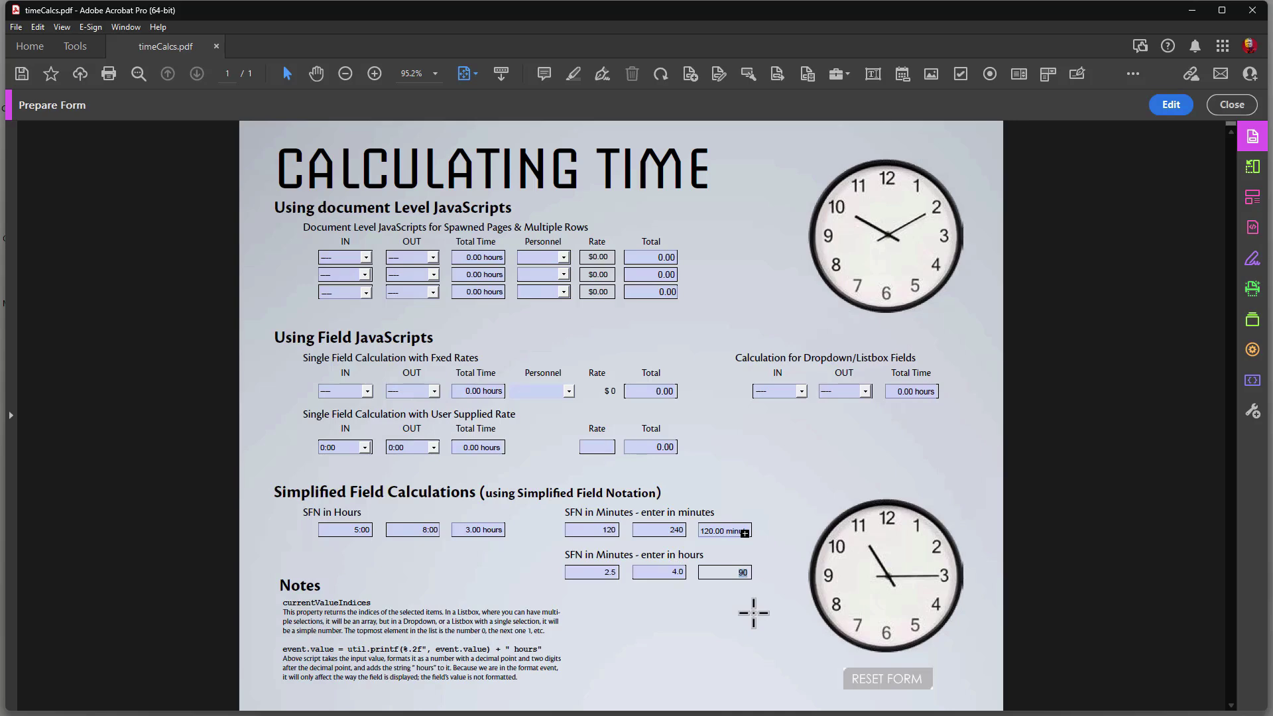
Back in editing mode, view the Calculate settings of resultMinutes and resultSFN, then close properties
left_click(1171, 105)
double_click(654, 537)
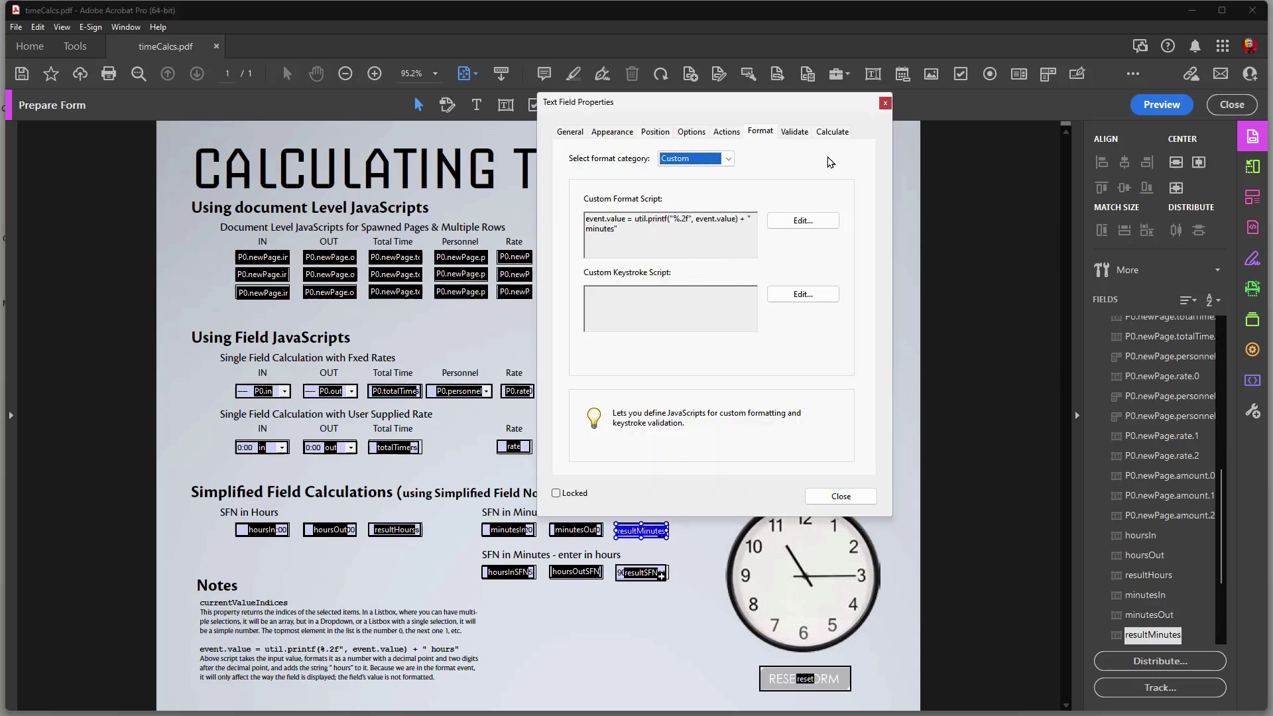
left_click(833, 131)
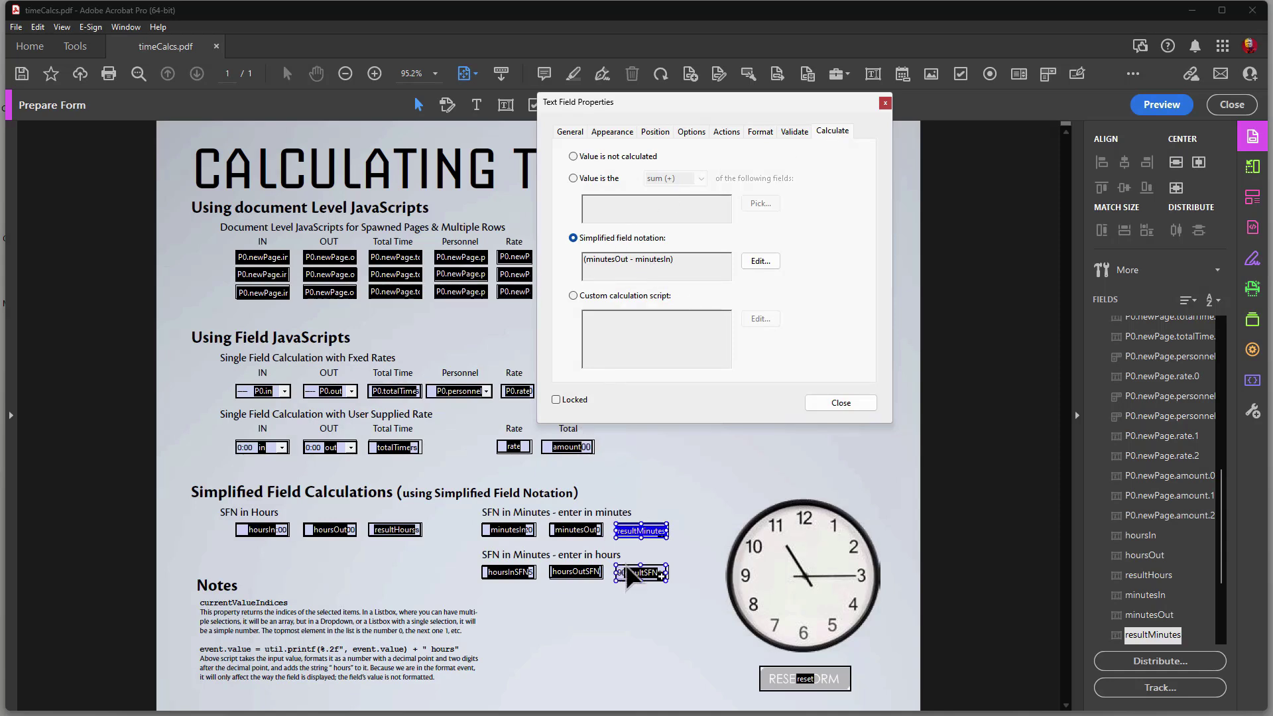
left_click(629, 572)
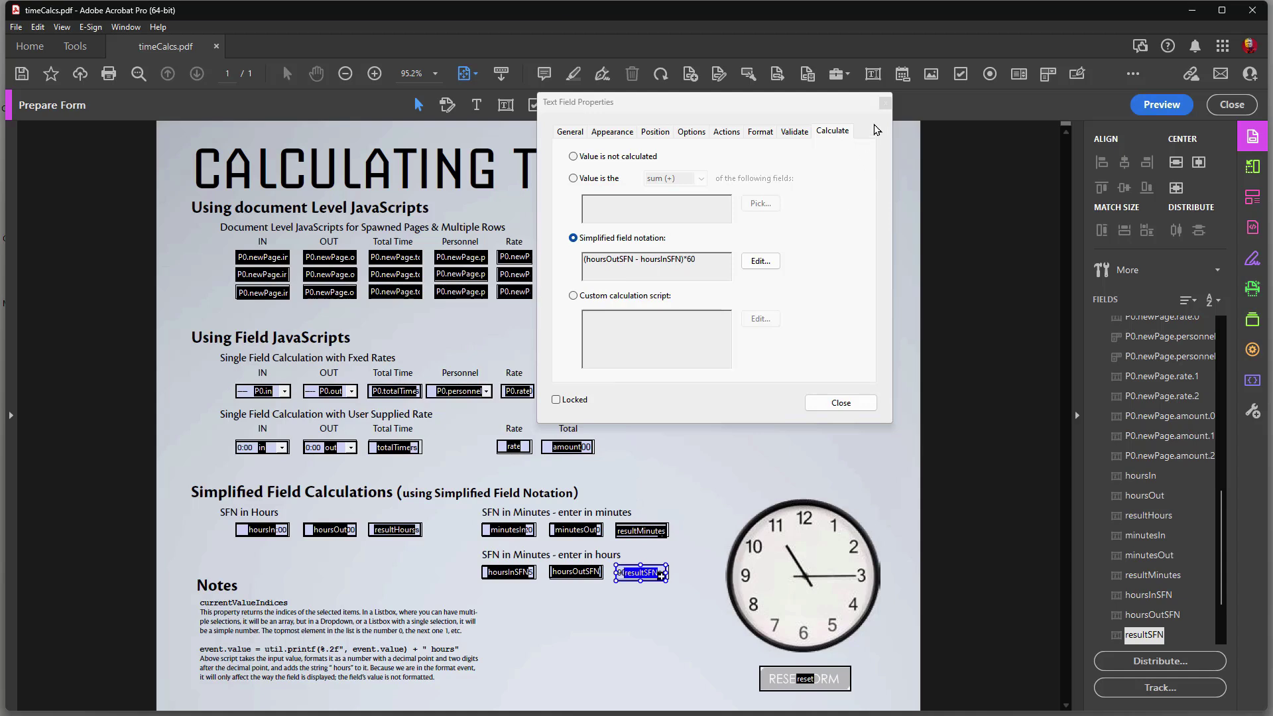
left_click(841, 403)
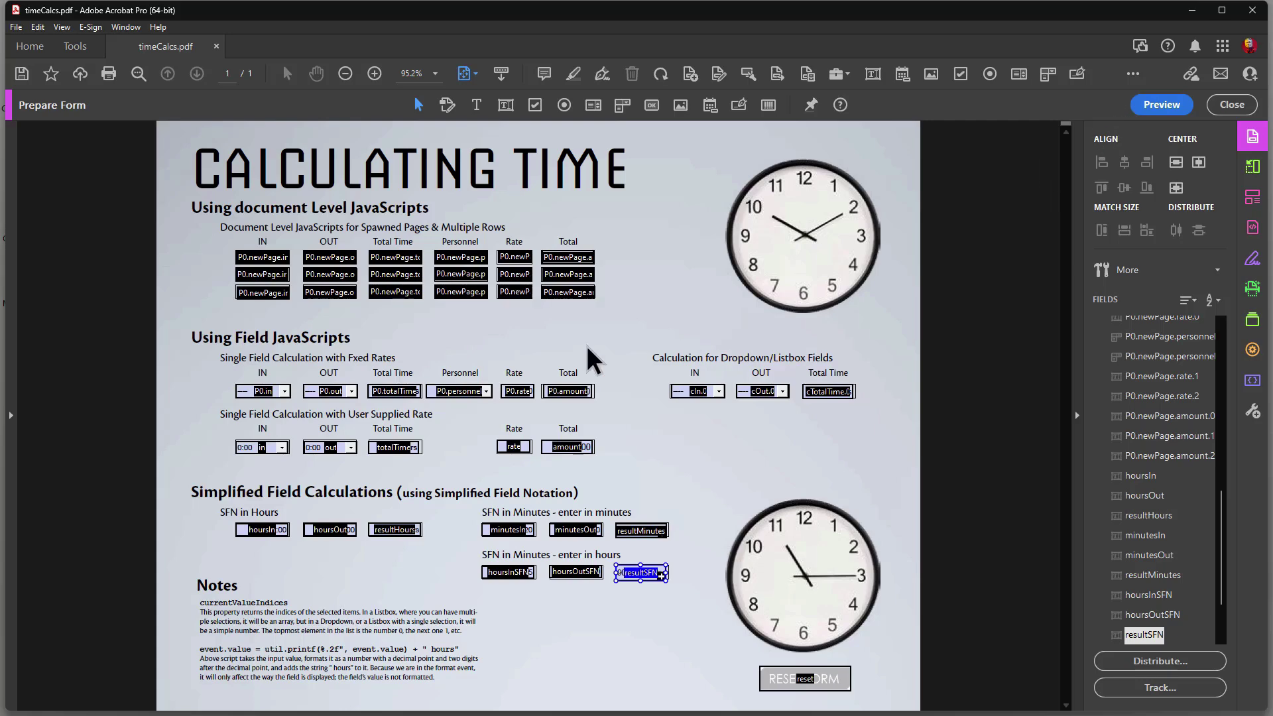
In preview, set the User Supplied Rate row to 1:00–2:15 at a $92 rate, totaling 115.00
left_click(1157, 106)
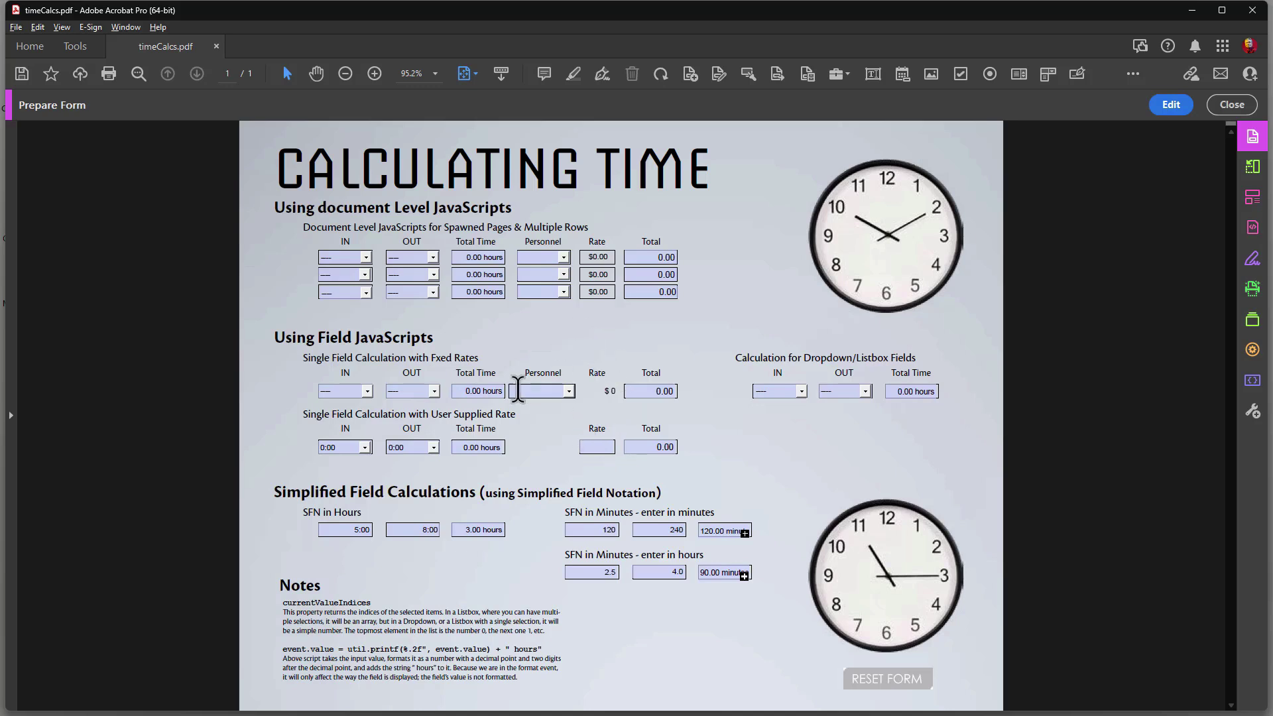
left_click(366, 447)
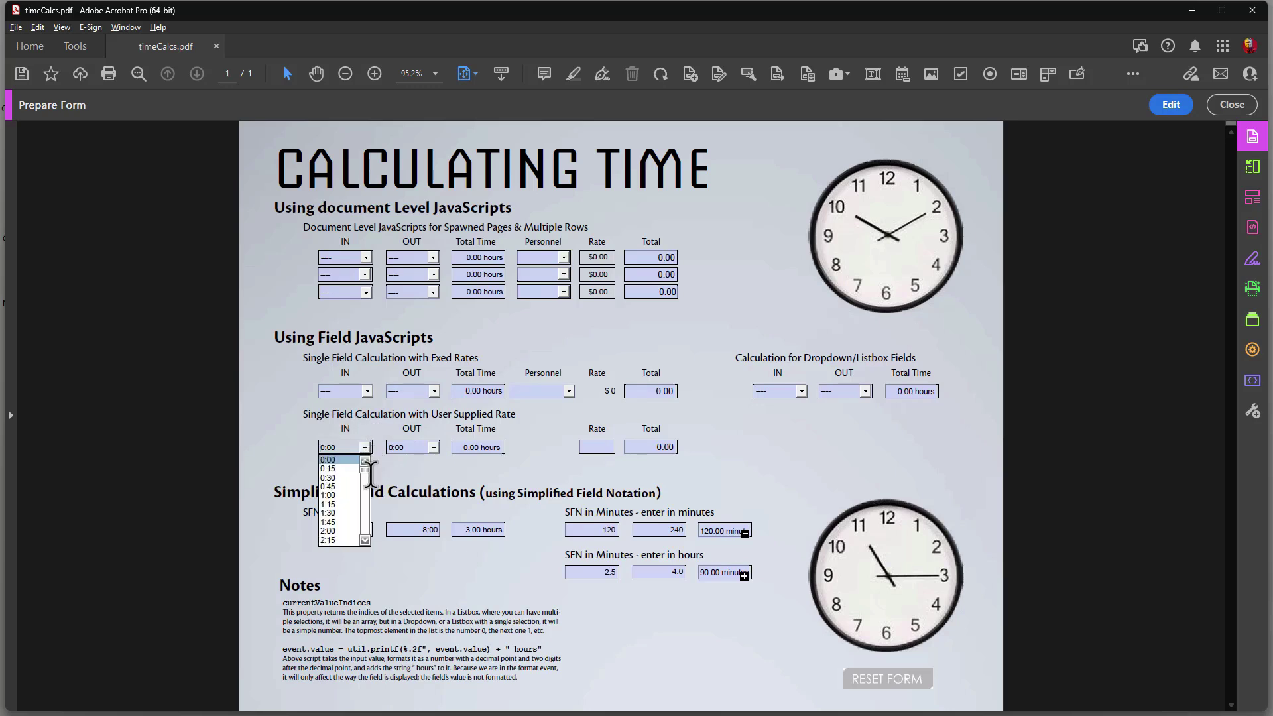
left_click(352, 494)
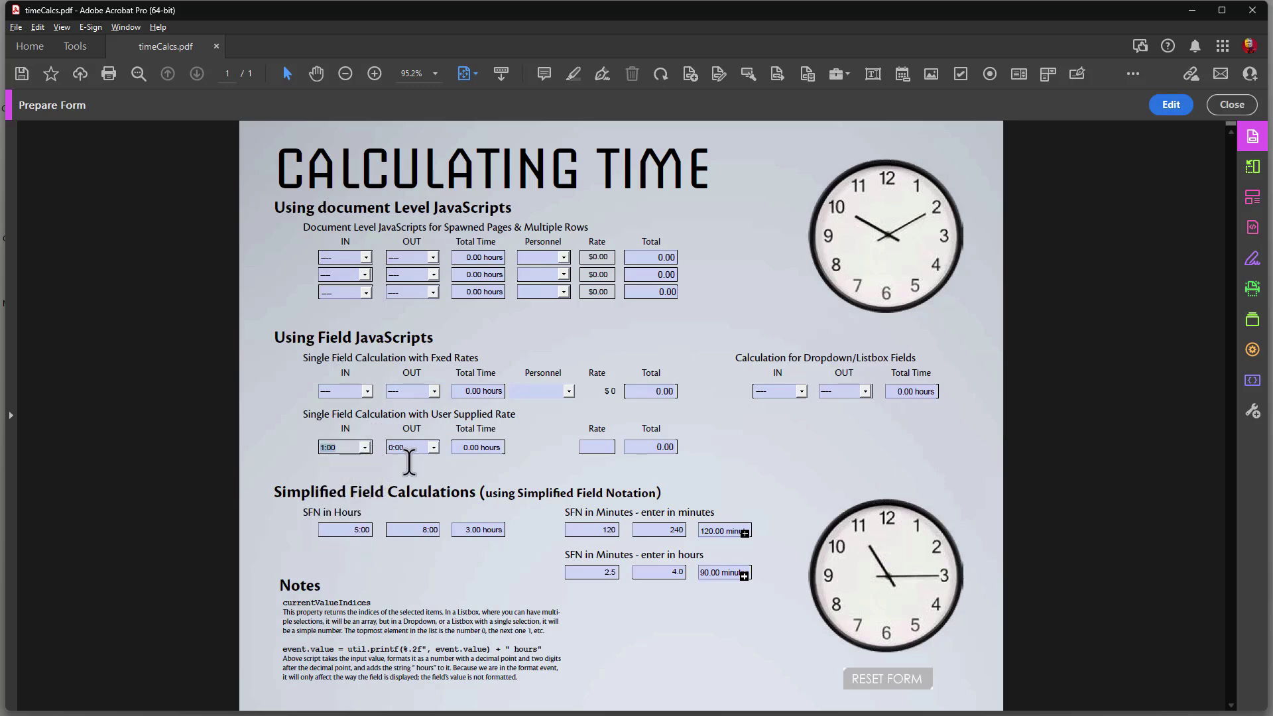
left_click(435, 447)
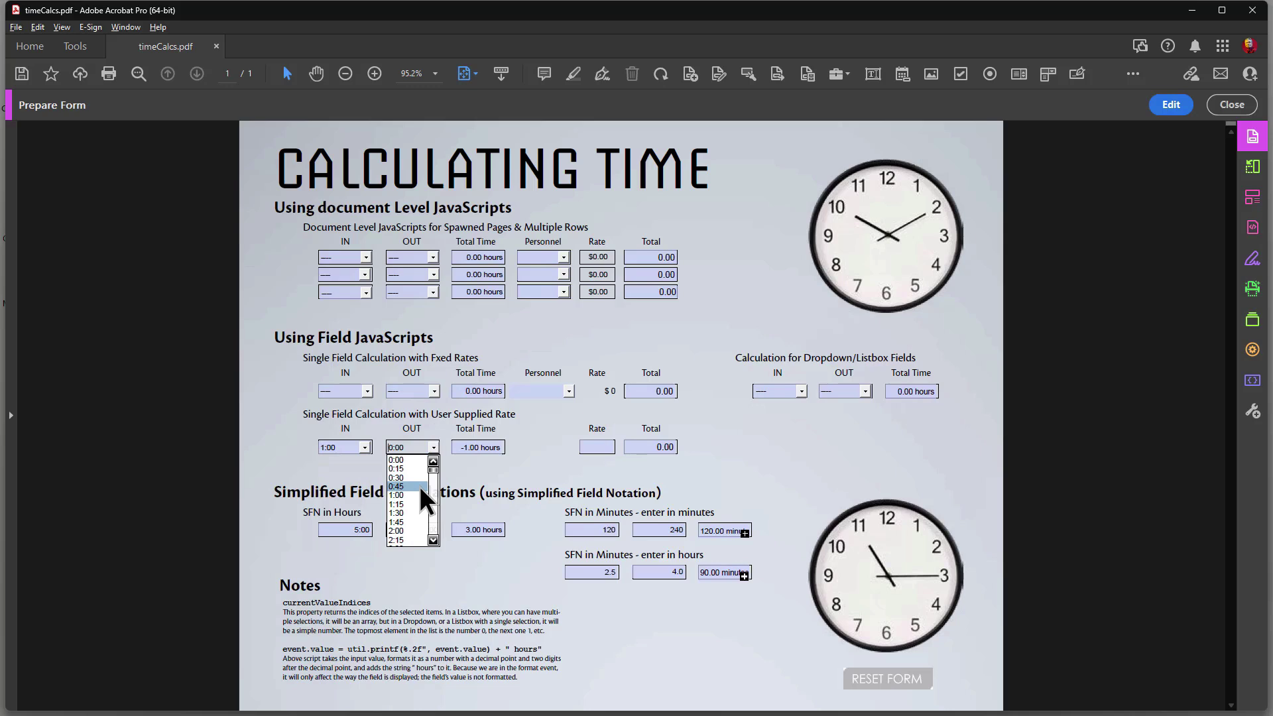
left_click(420, 535)
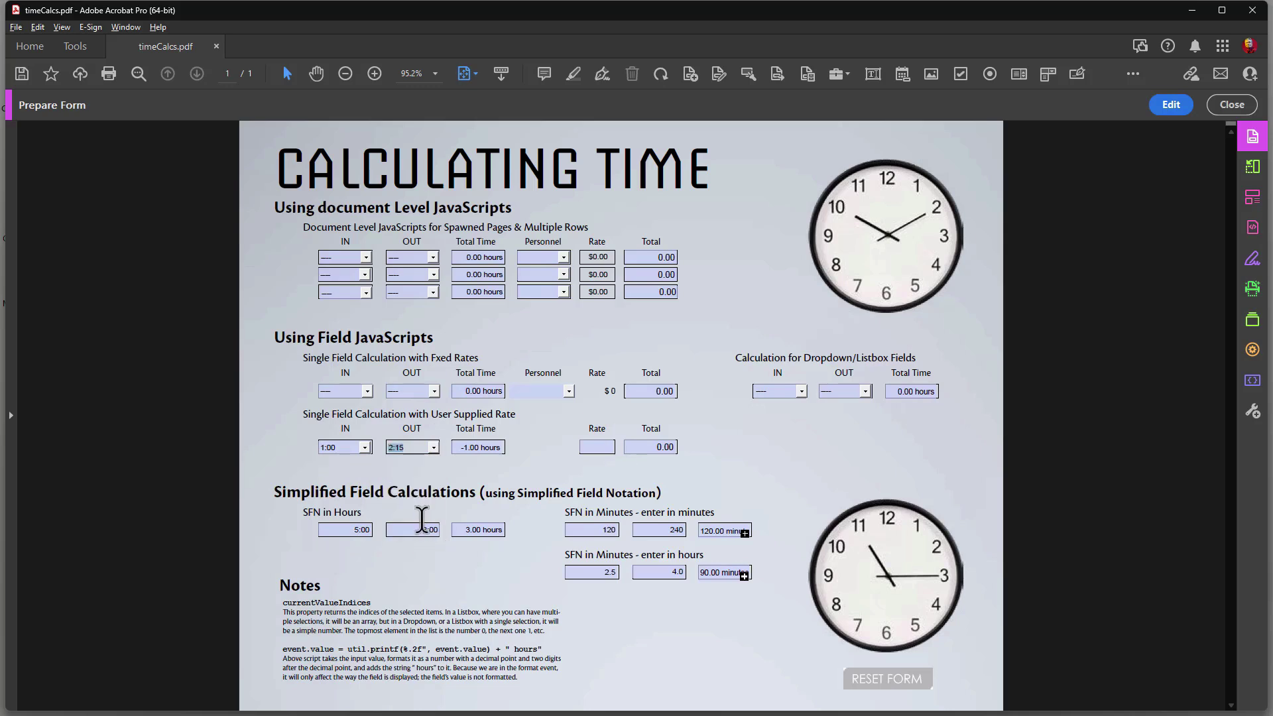
left_click(441, 494)
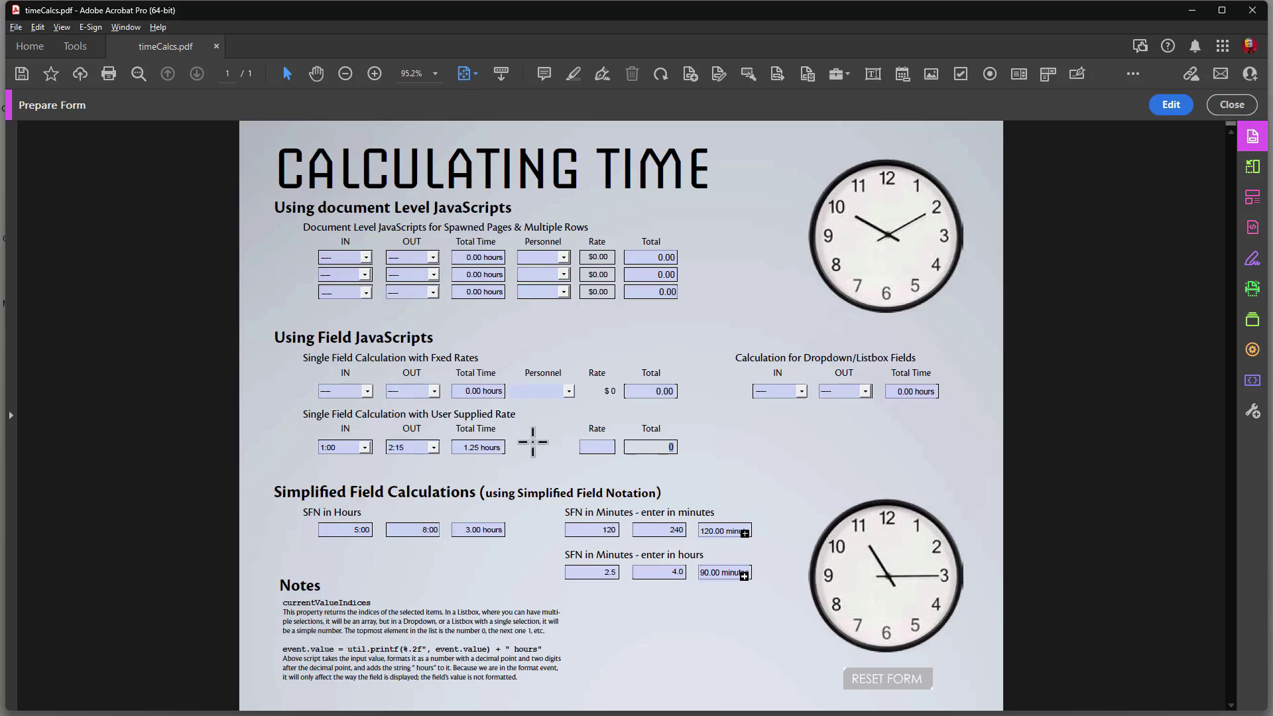
left_click(599, 447)
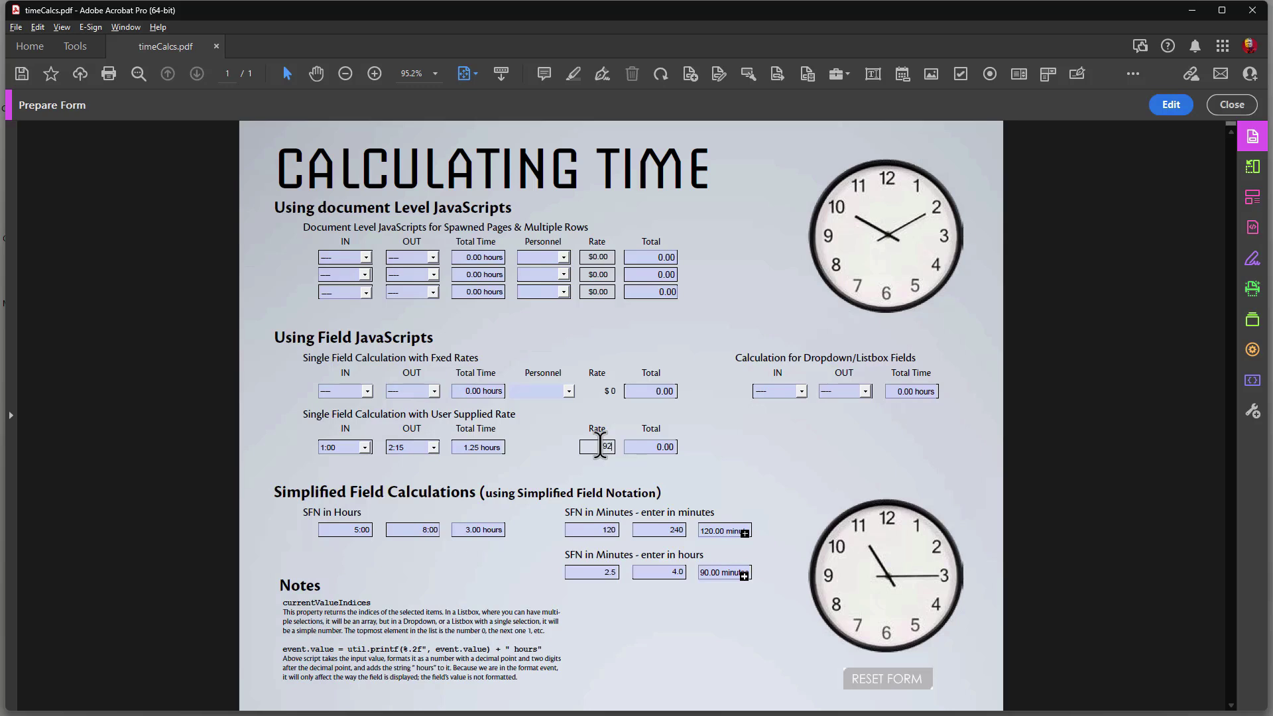
key("Tab")
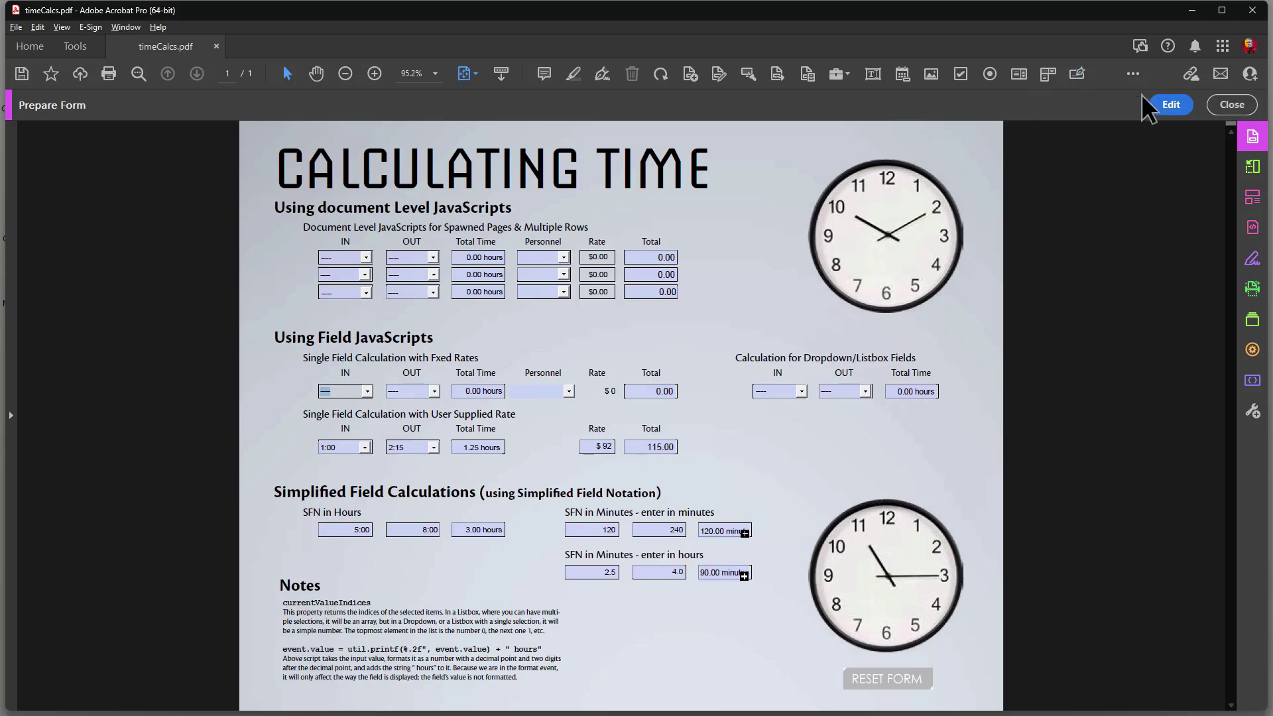
Back in field editing, review the amount field's rate × totalTime calculation script and close it unchanged
left_click(1166, 106)
left_click(562, 448)
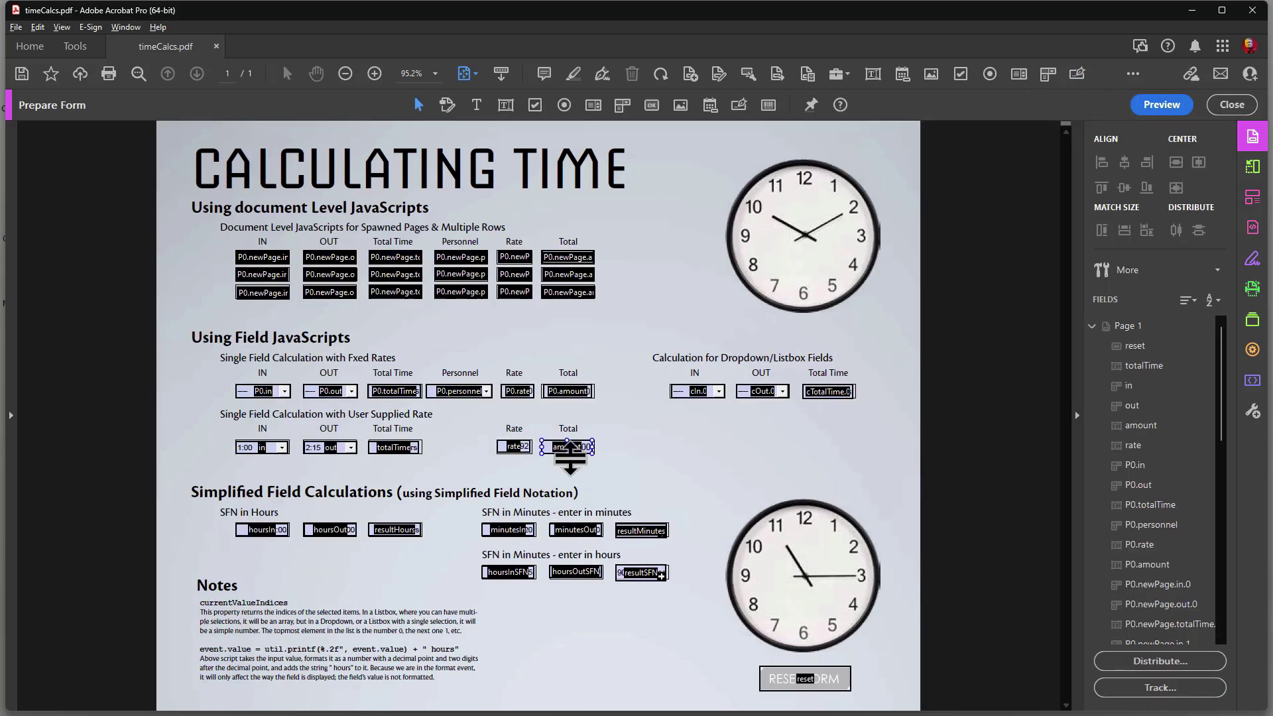
double_click(569, 449)
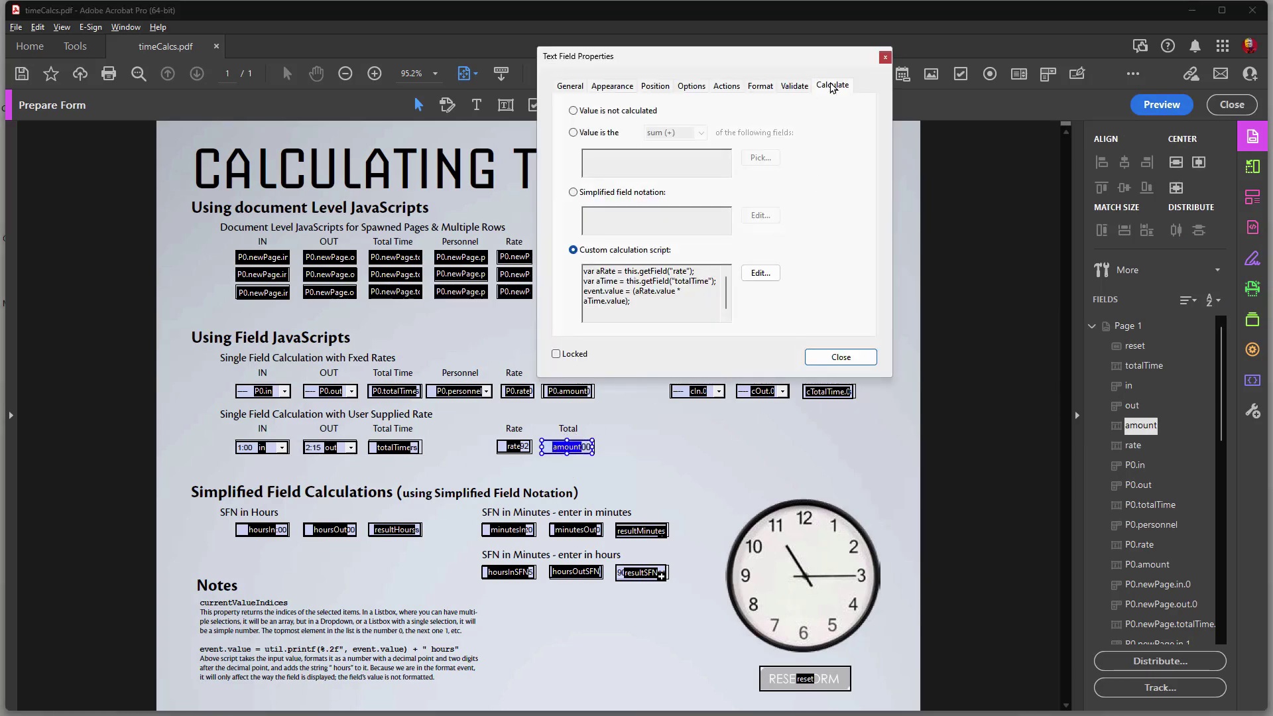
left_click(763, 275)
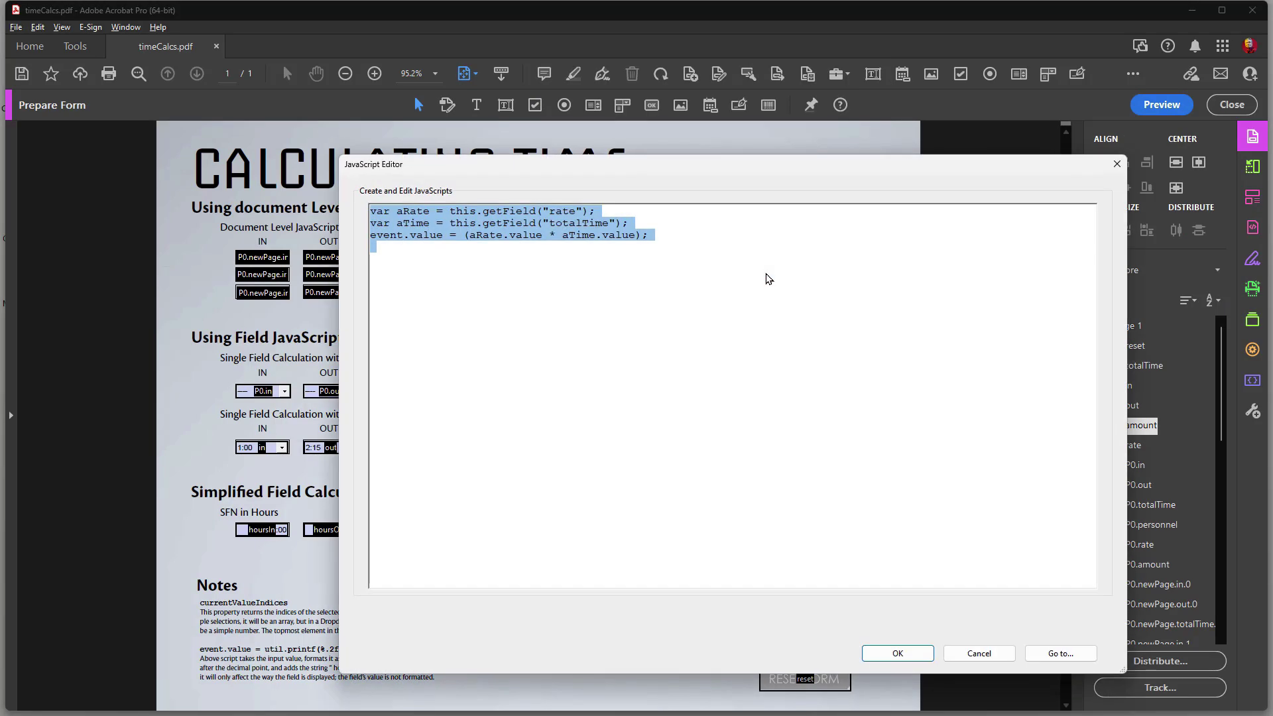
left_click_drag(605, 178, 870, 181)
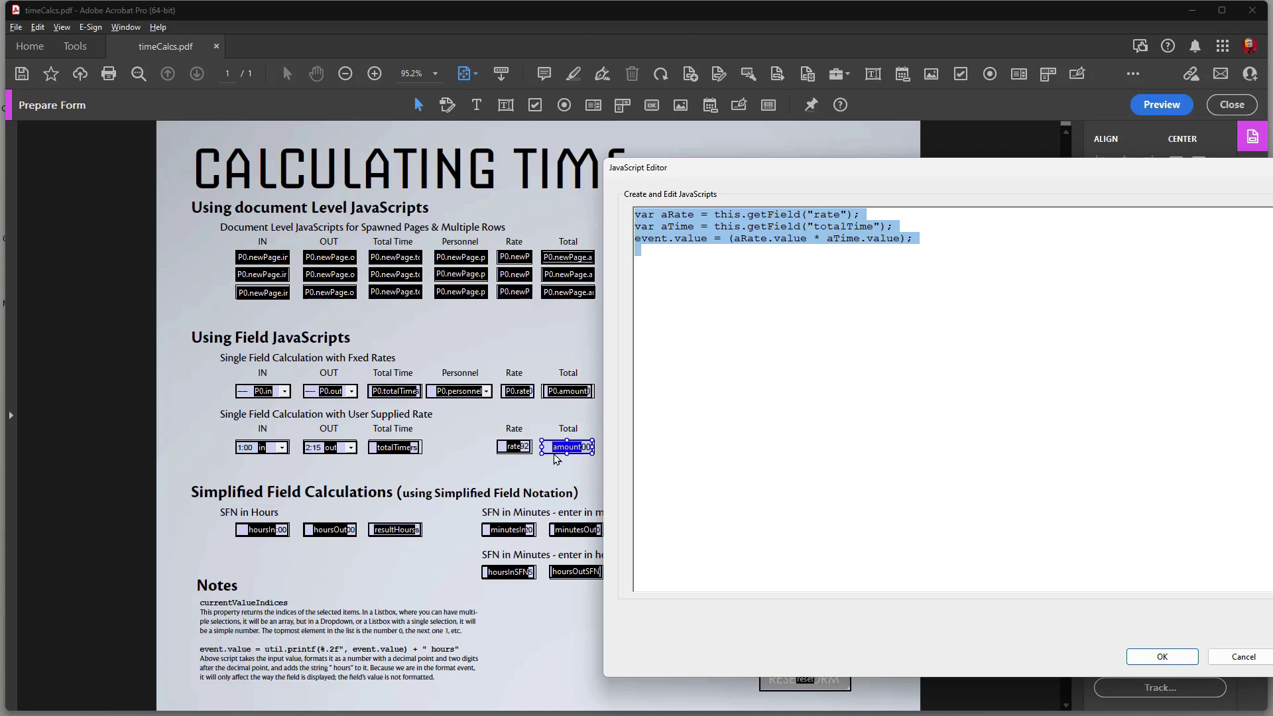
left_click_drag(770, 176, 855, 177)
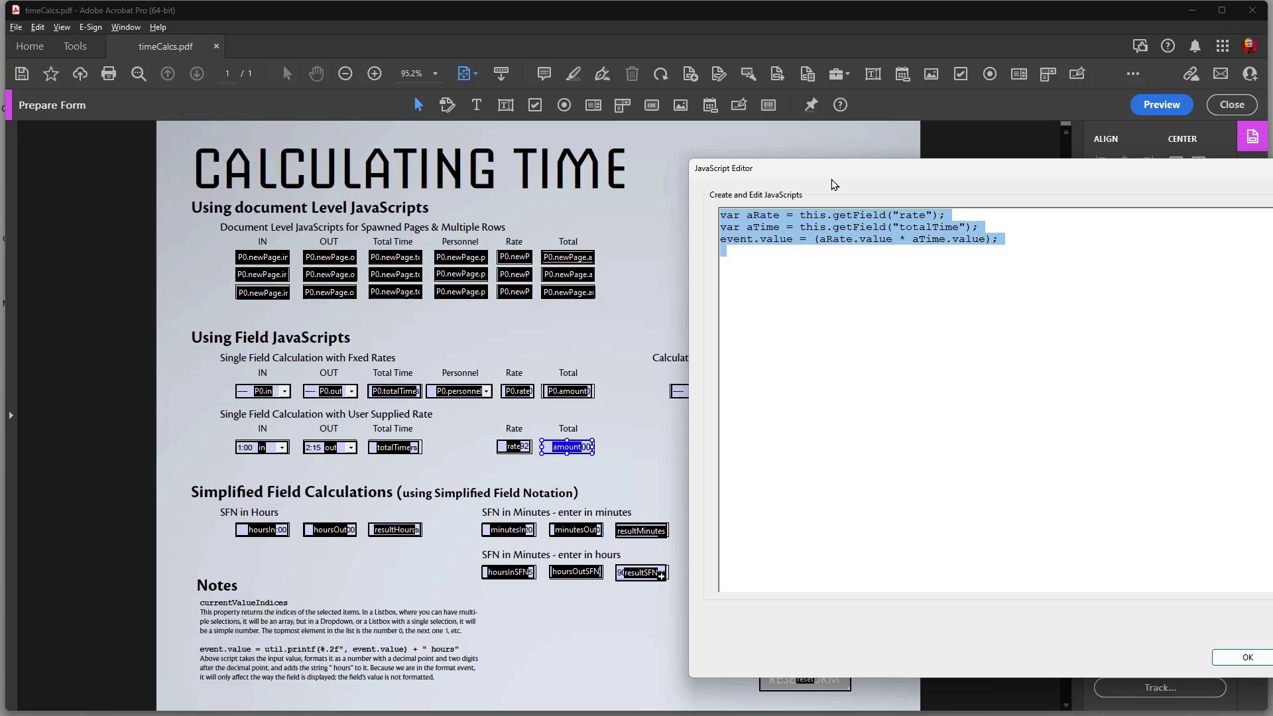
left_click_drag(831, 172, 309, 136)
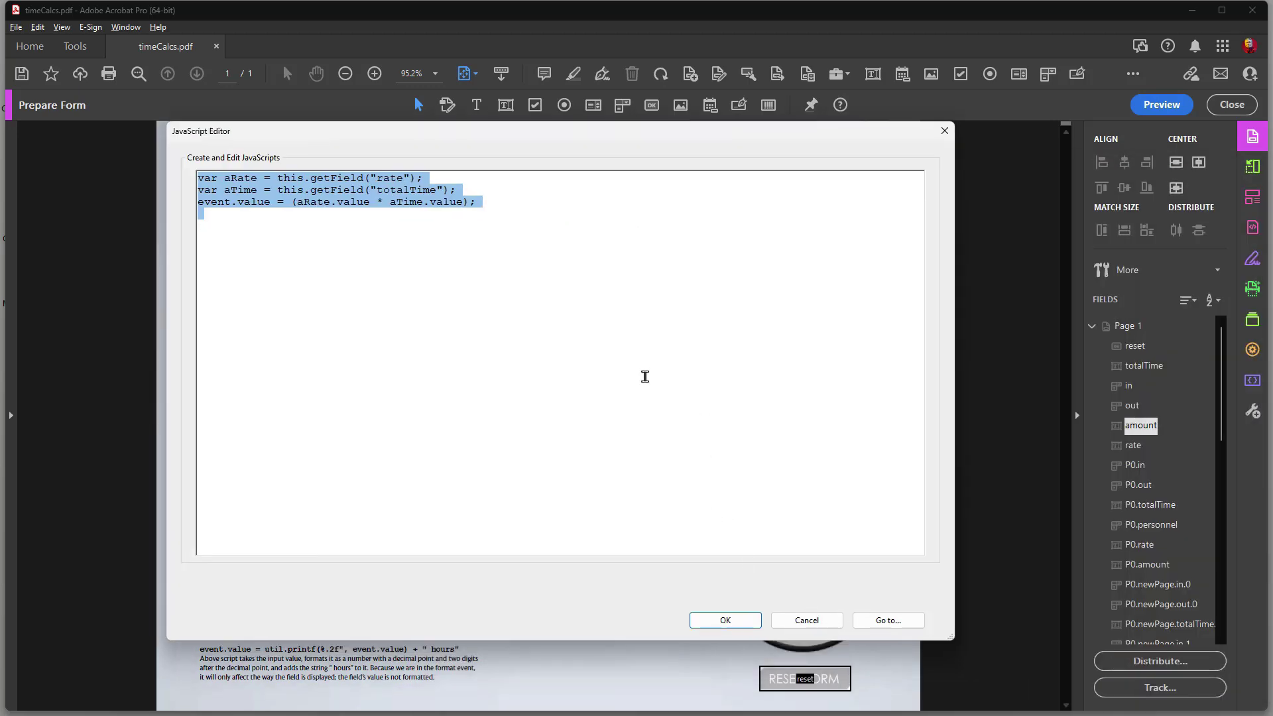
left_click(796, 622)
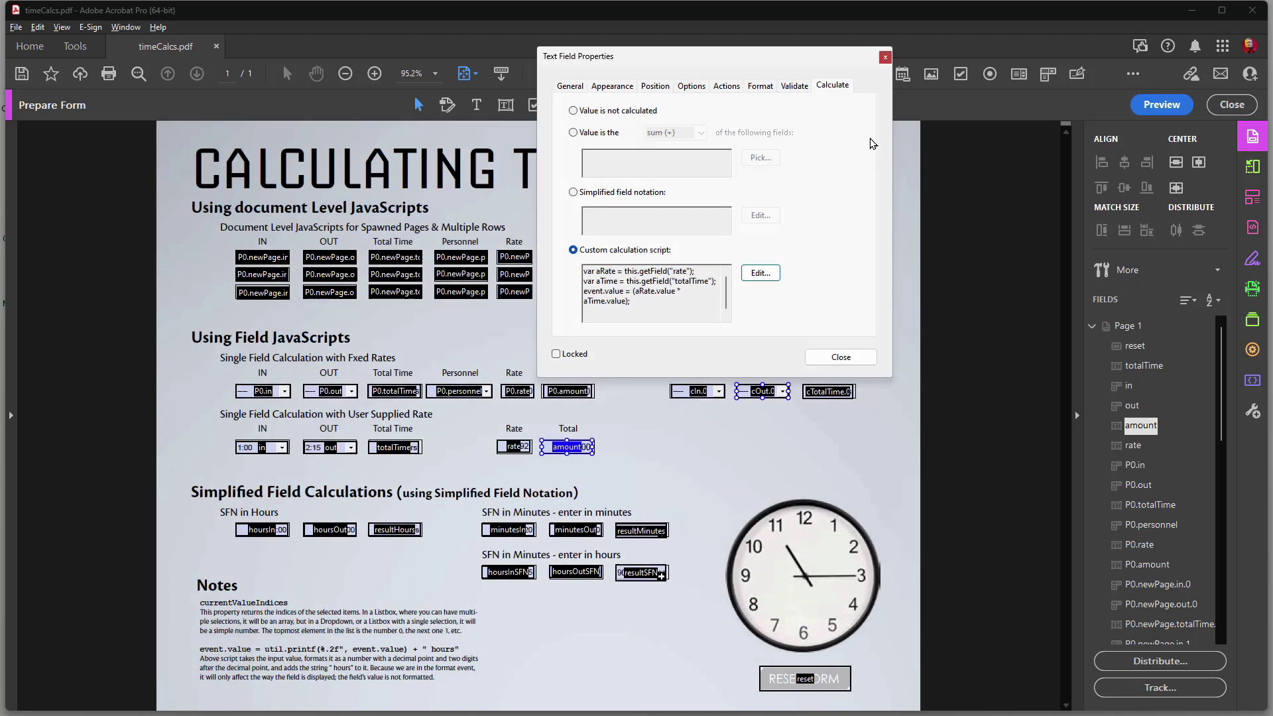
left_click(886, 57)
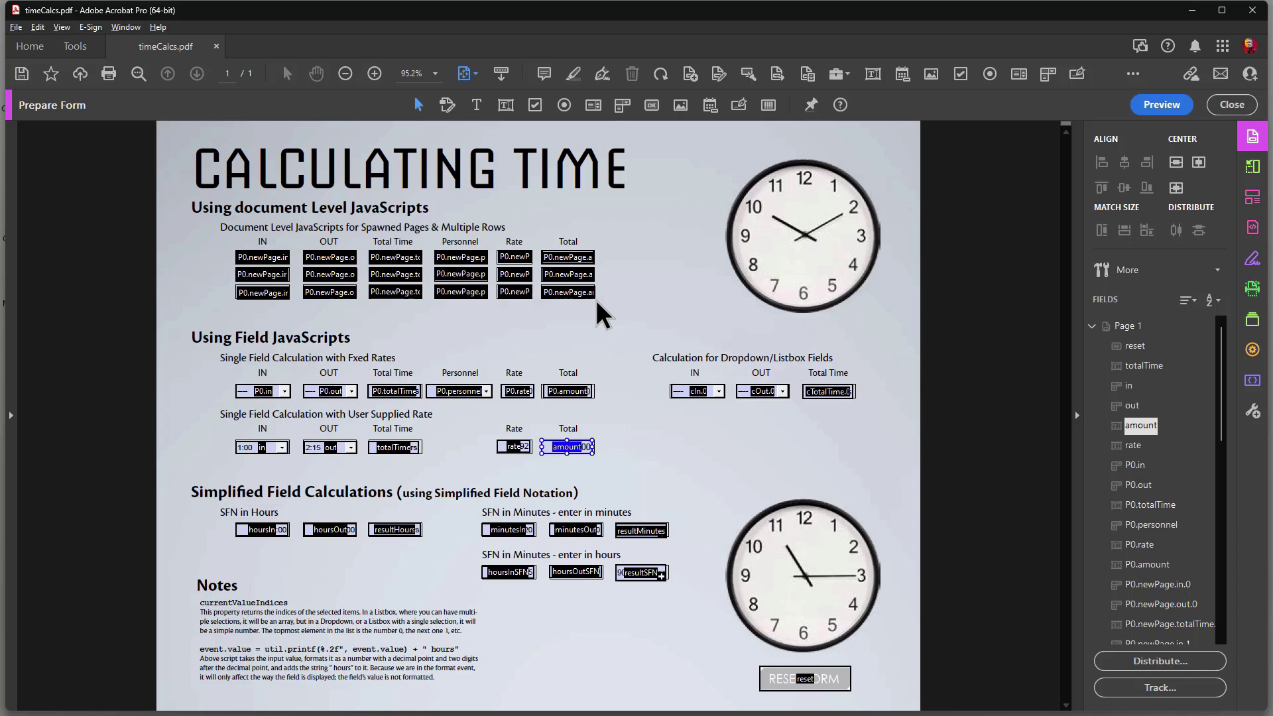
Preview the form and set the fixed-rate row to IN 8:15 and OUT 9:45
left_click(1142, 104)
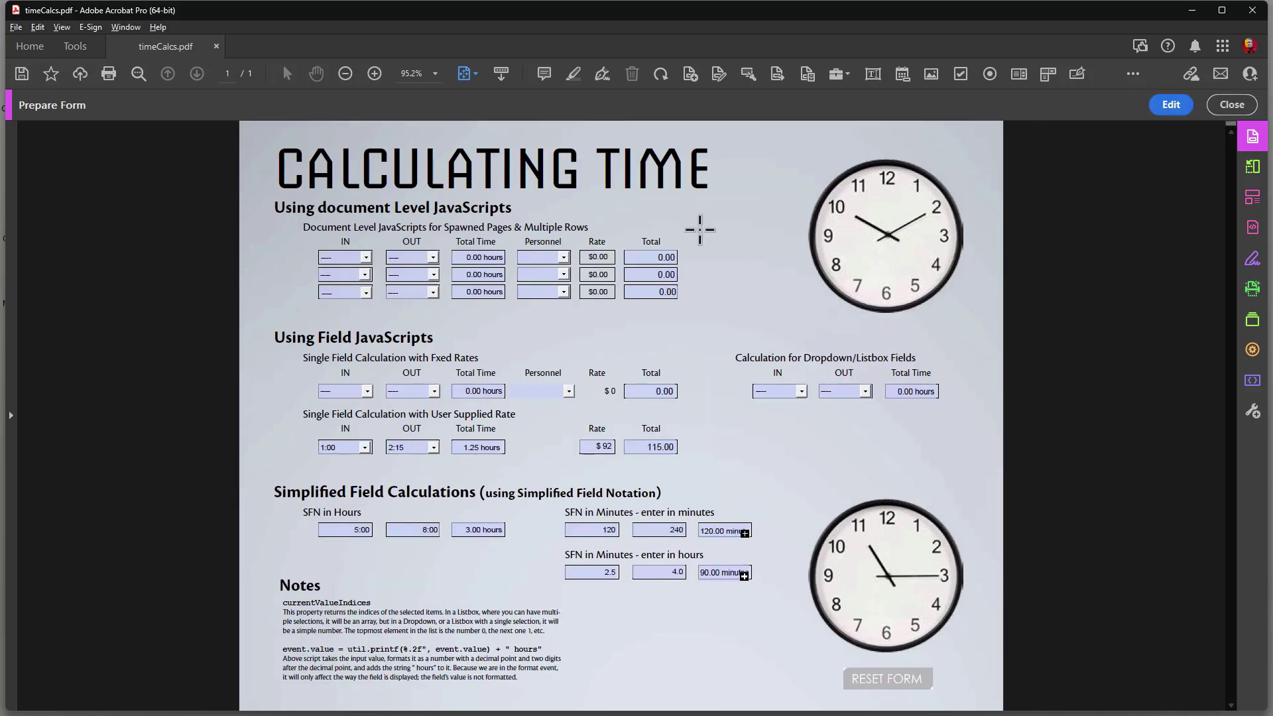
left_click(367, 392)
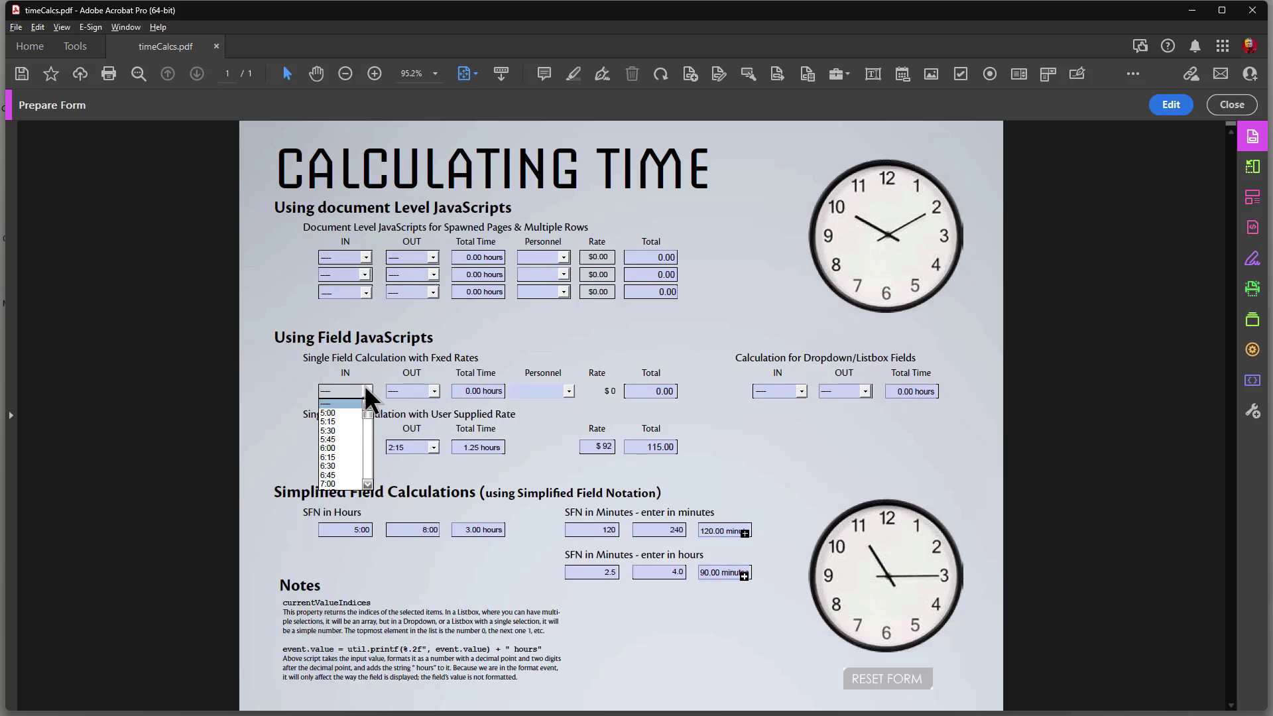
left_click(365, 443)
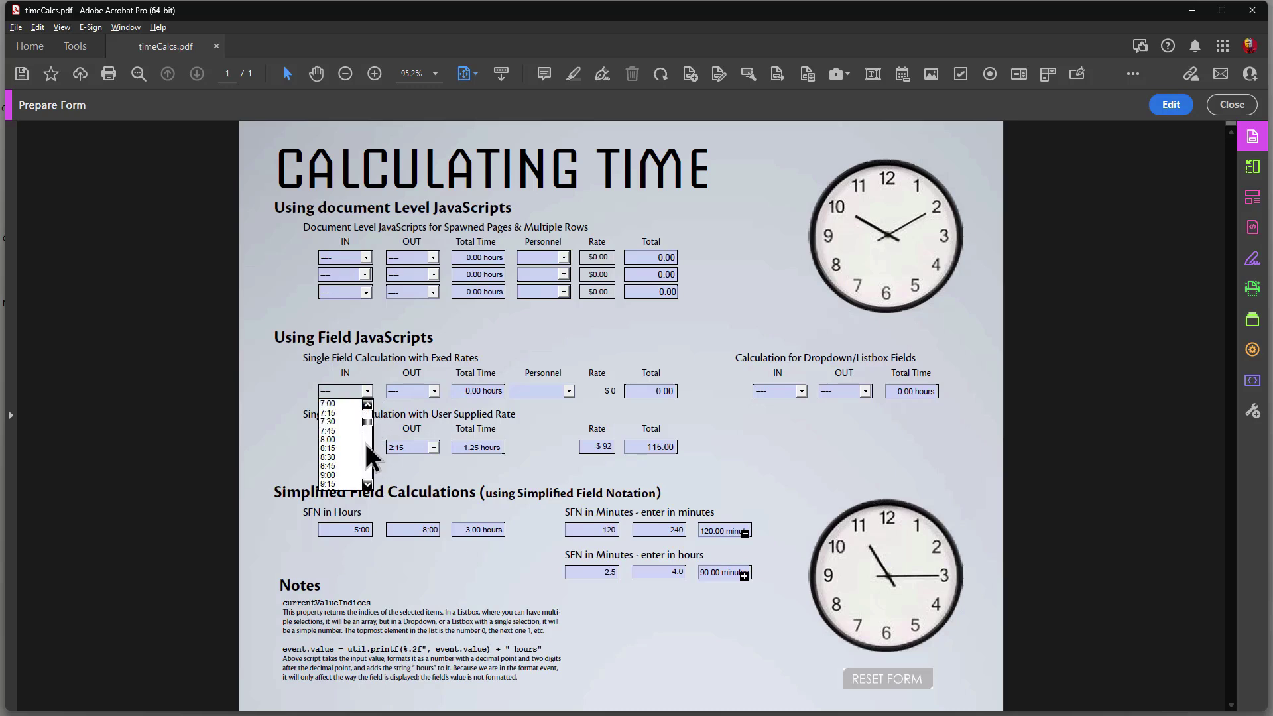
left_click(357, 448)
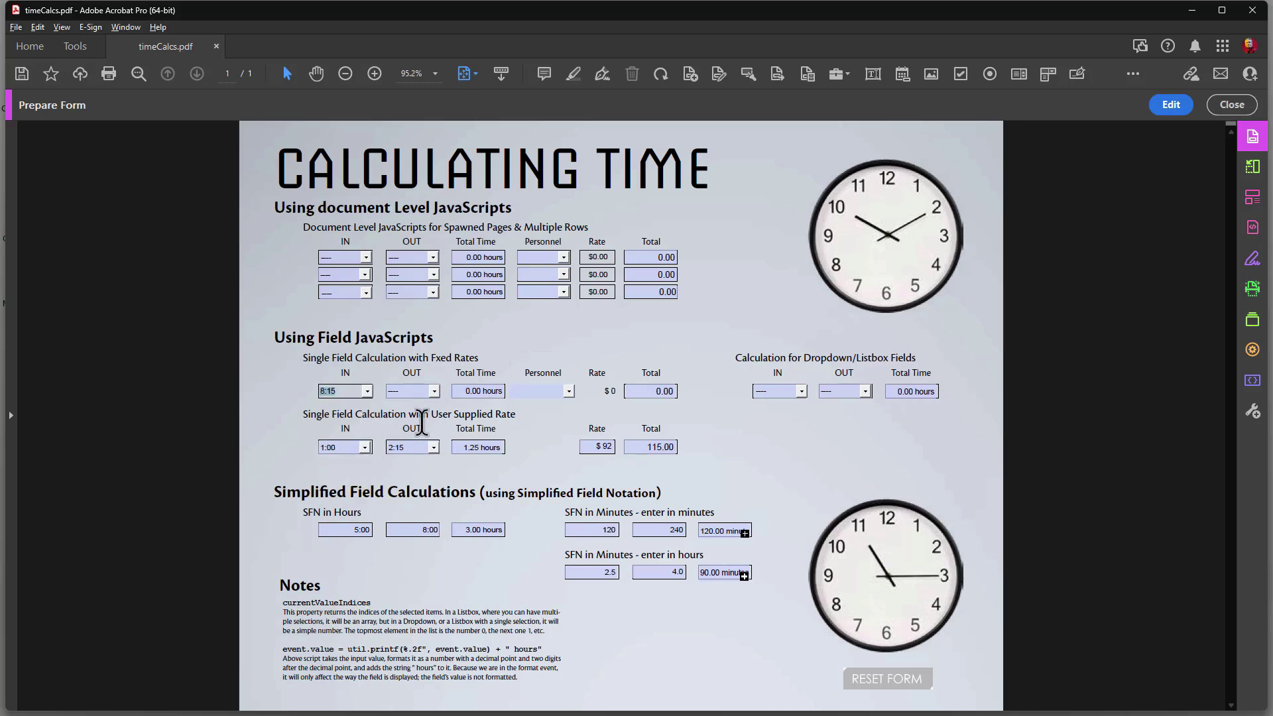
left_click(435, 391)
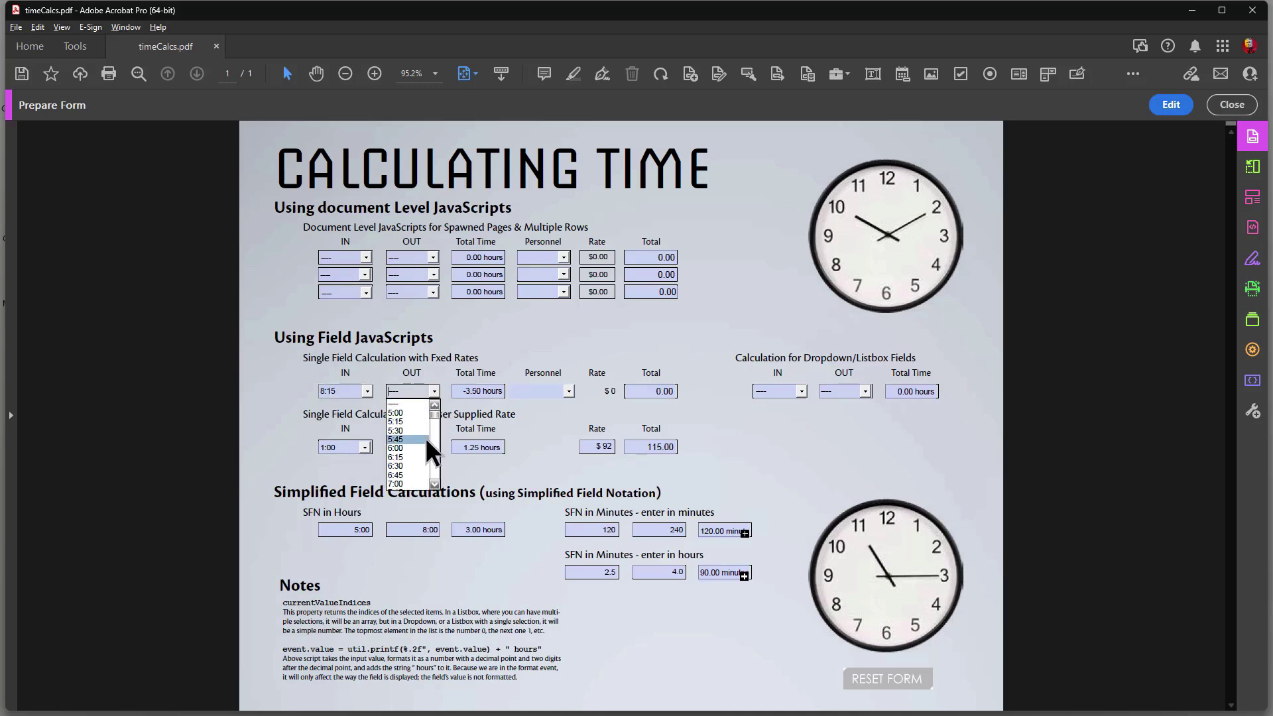
scroll(435, 456, "down", 3)
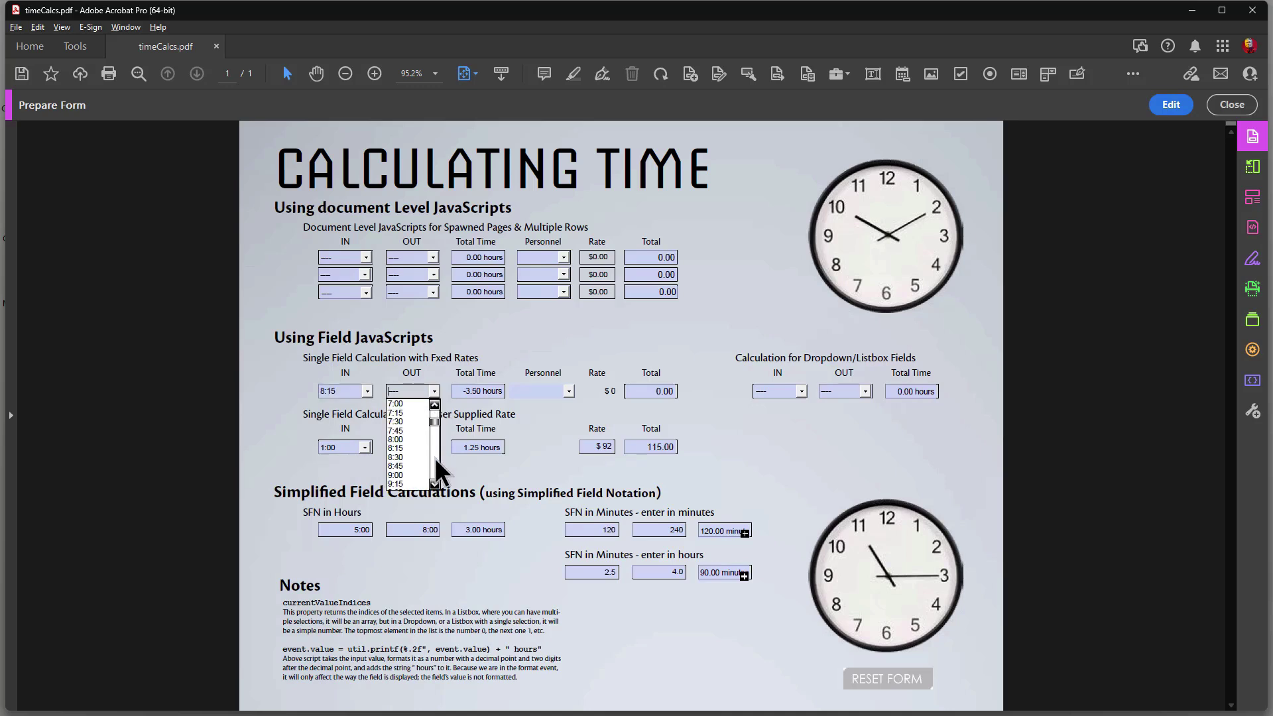
scroll(435, 457, "down", 3)
left_click(410, 421)
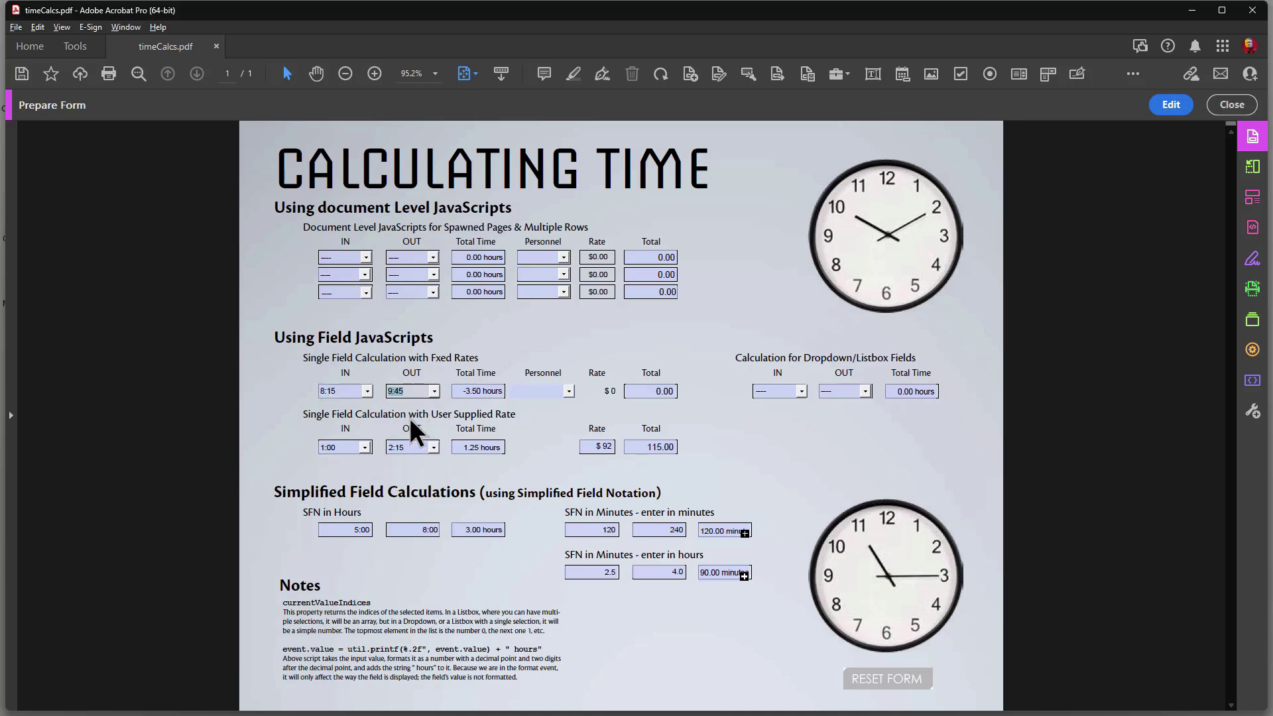
key("Tab")
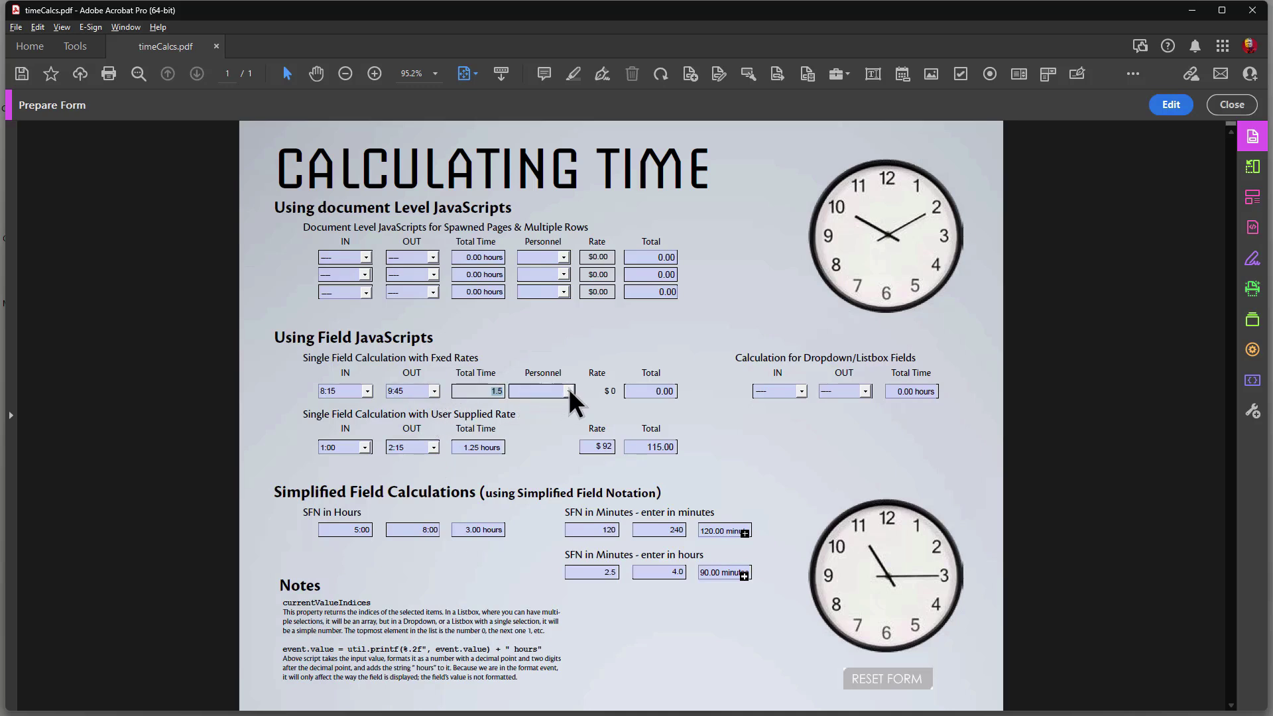
Choose Adams as personnel so the rate shows $300 and the total 450
left_click(569, 391)
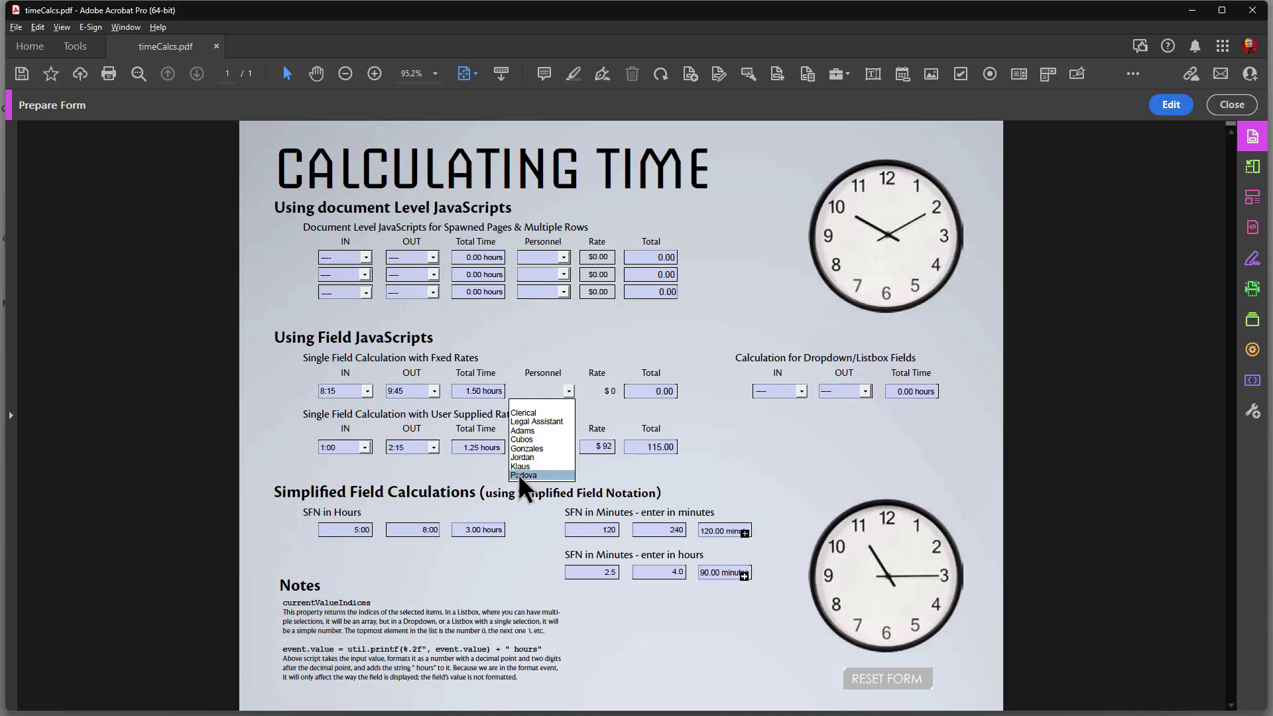
left_click(554, 431)
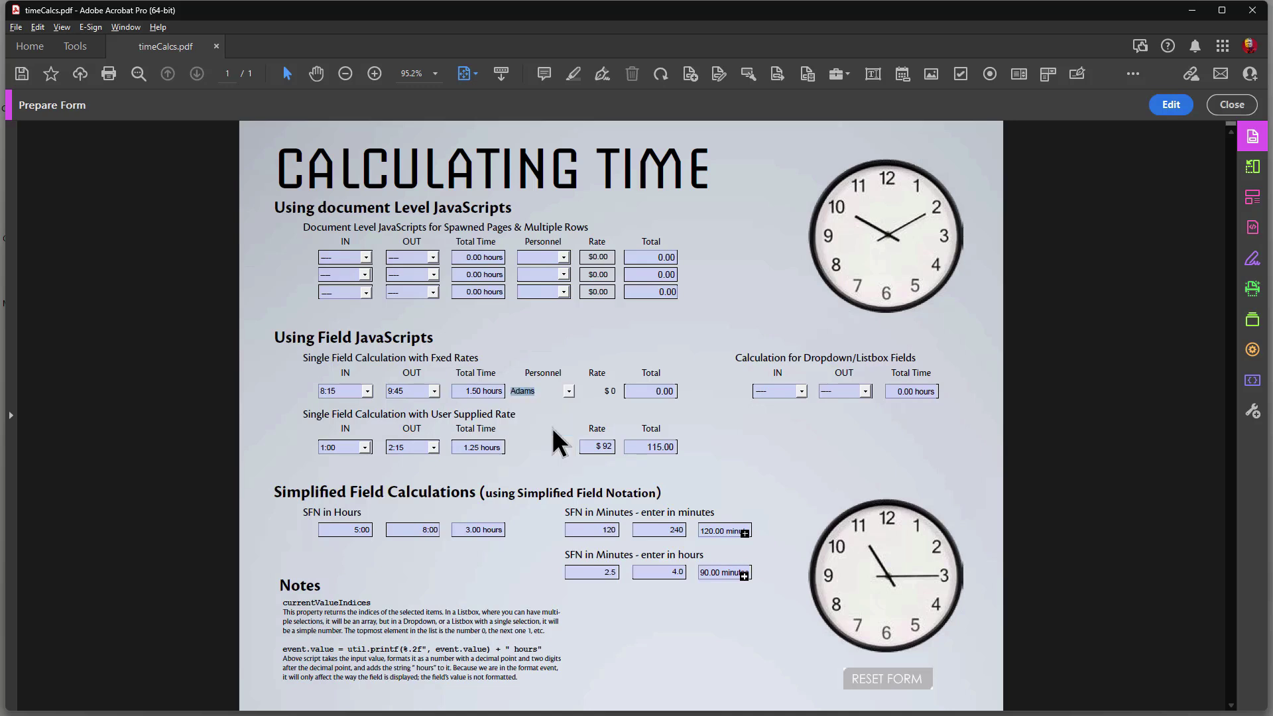
key("Tab")
In field-editing mode, review the P0.rate personnel-based calculation script and close it unchanged
left_click(1171, 106)
left_click(578, 295)
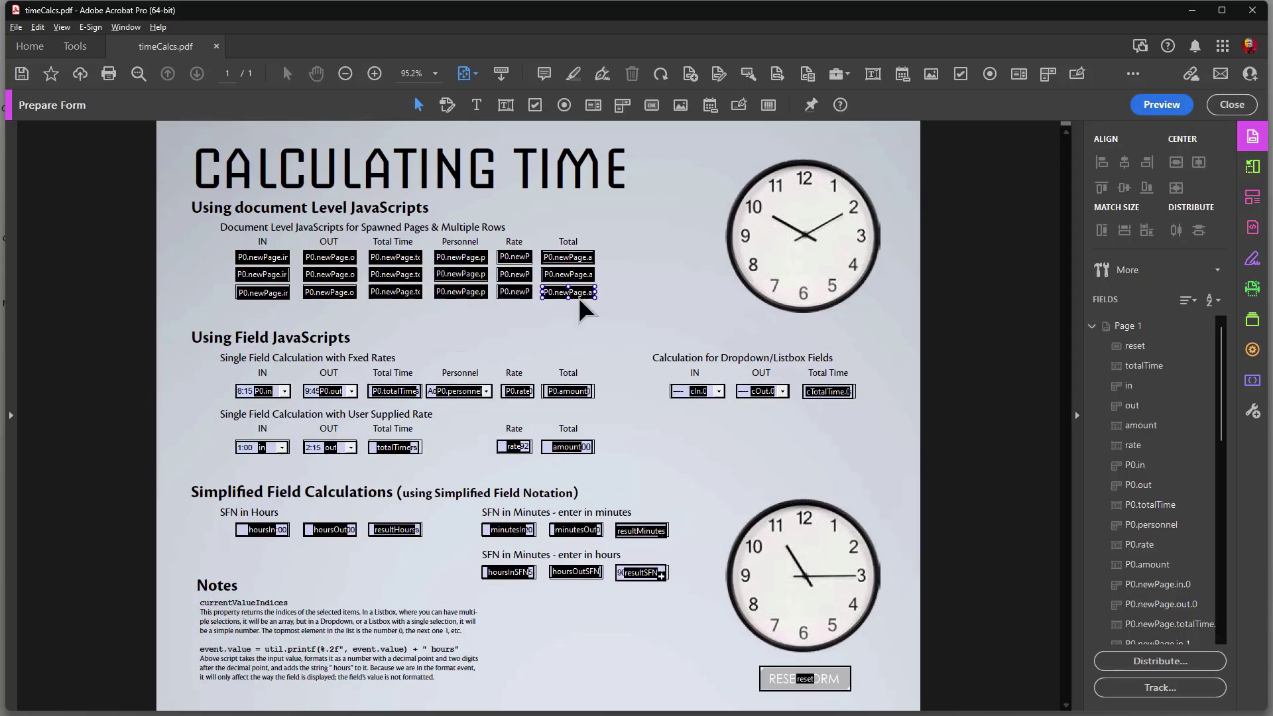
double_click(512, 392)
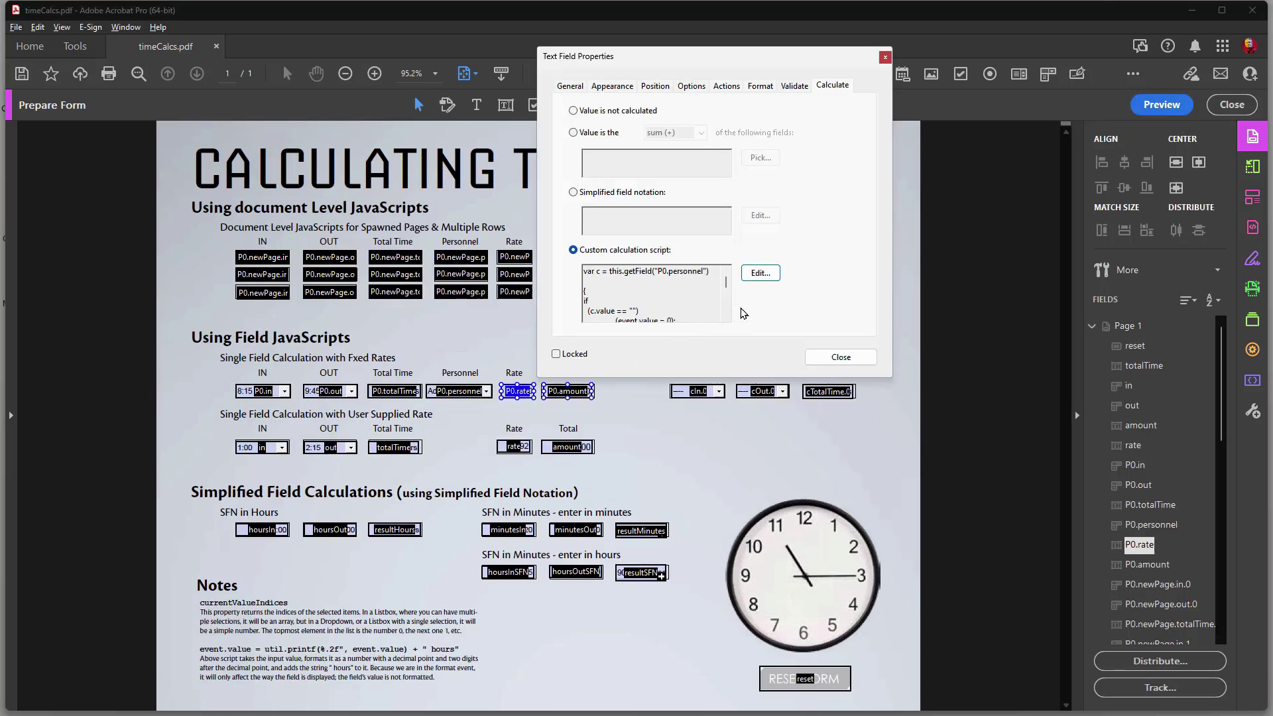
left_click(756, 272)
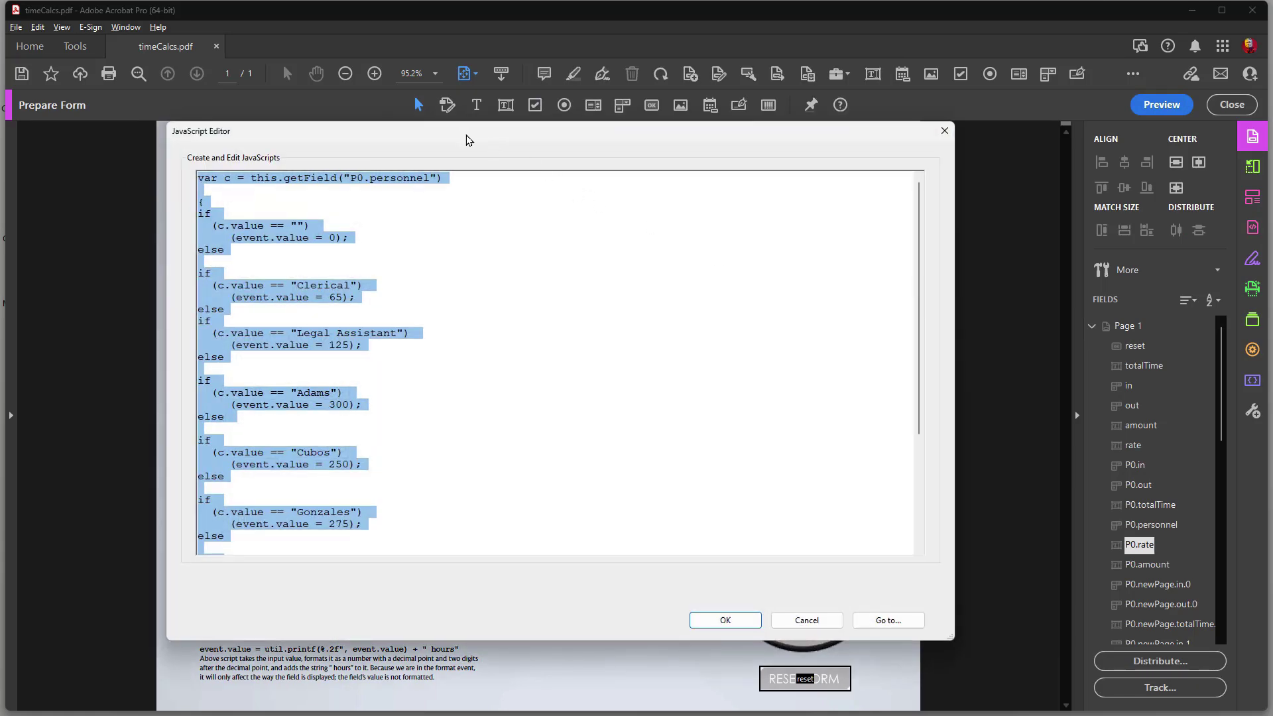
left_click_drag(469, 132, 829, 136)
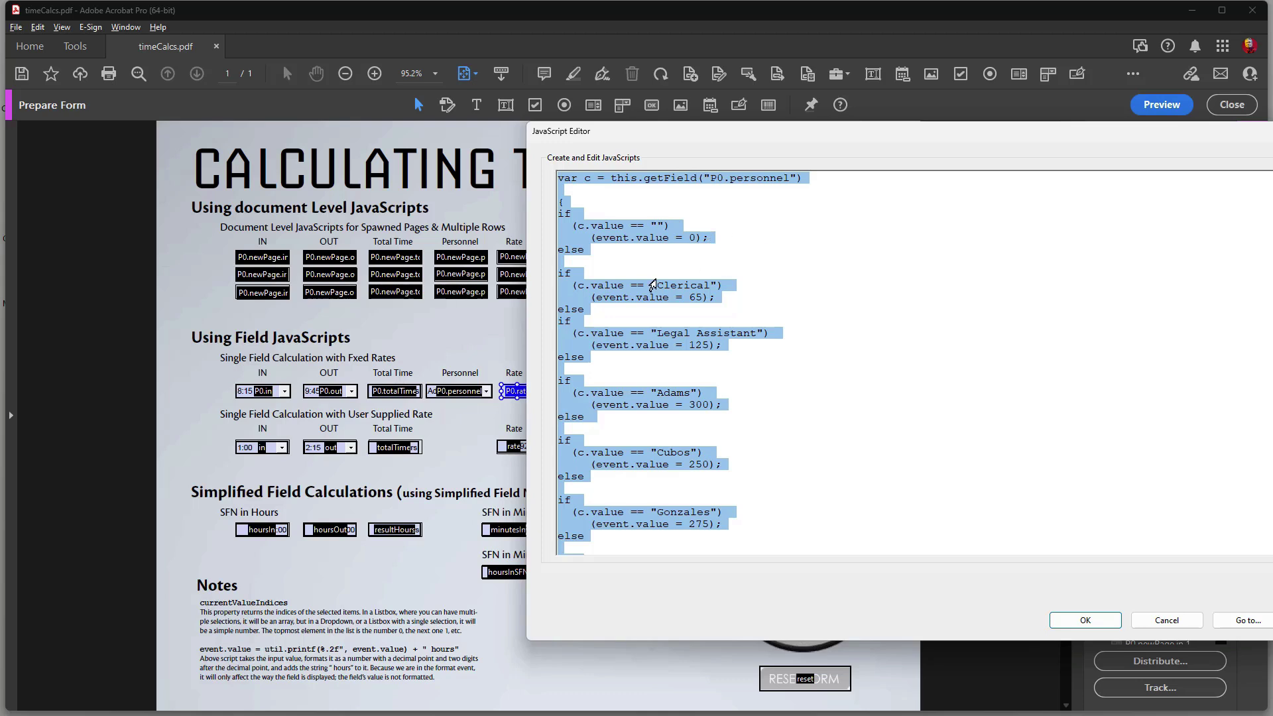
scroll(914, 247, "down", 2)
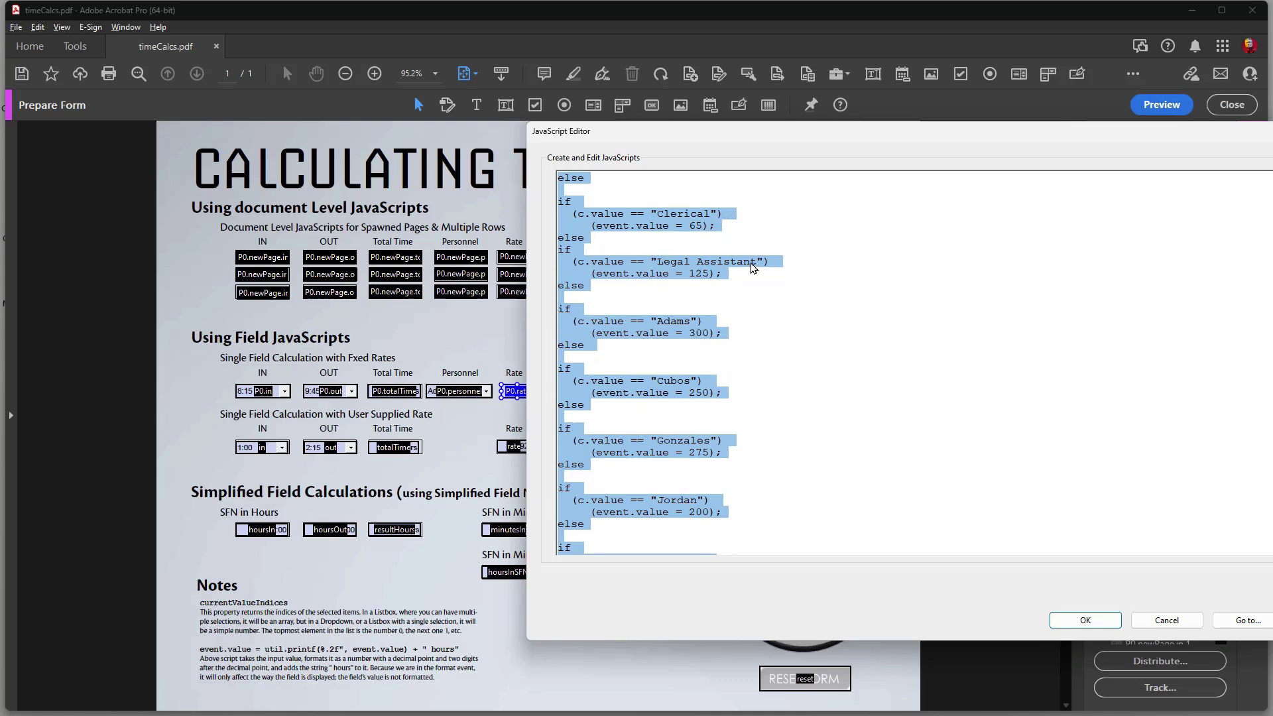
left_click(1166, 621)
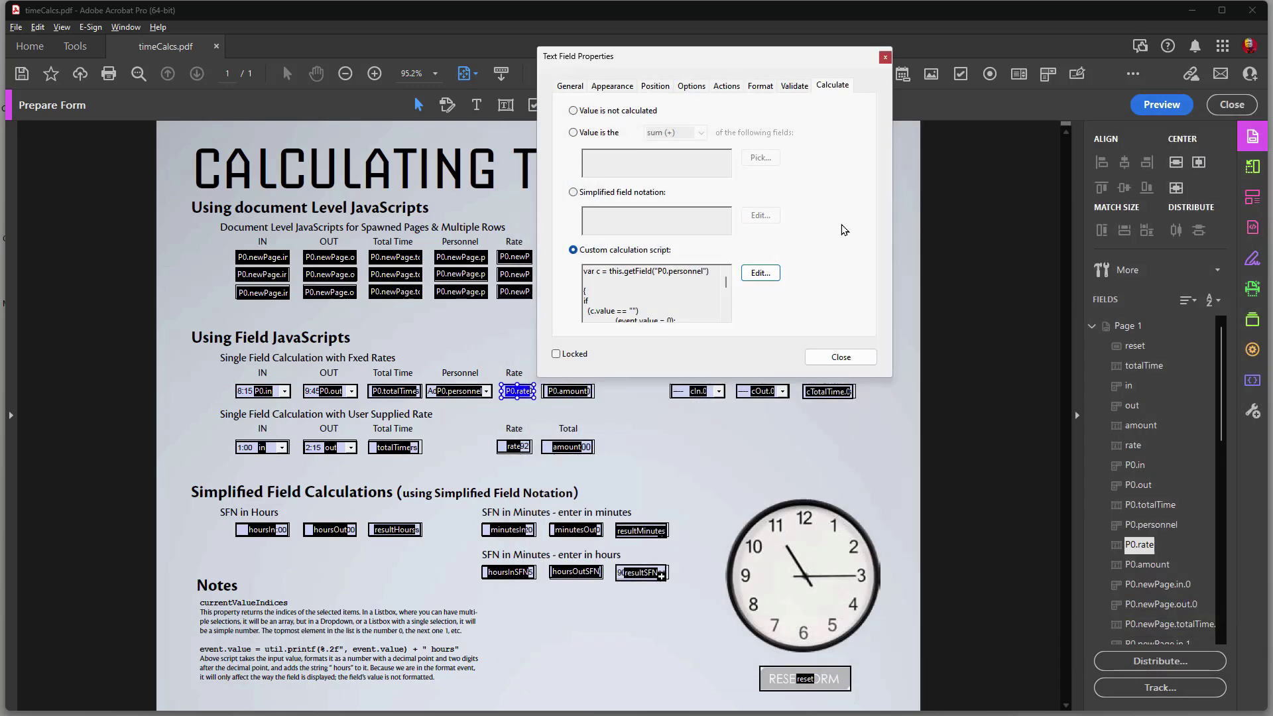
left_click(886, 58)
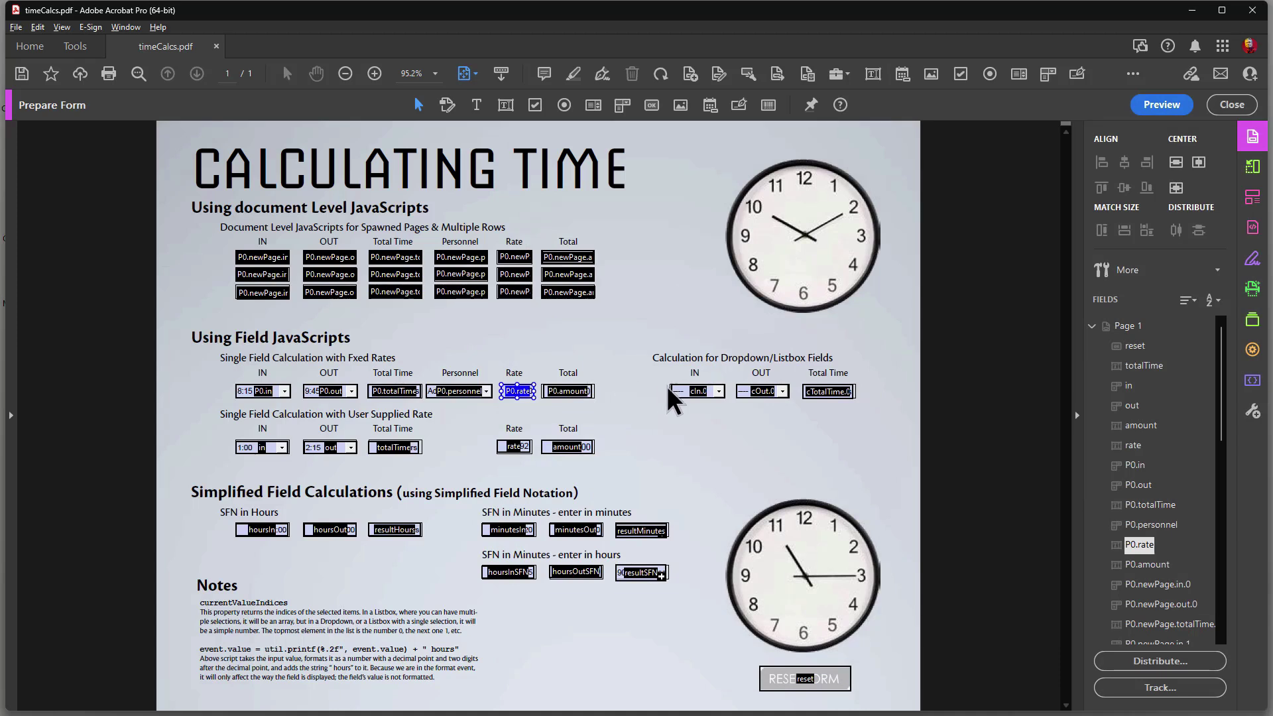
Open the P0.totalTime calculation script showing (P0.out index − P0.in index) / 4
double_click(395, 391)
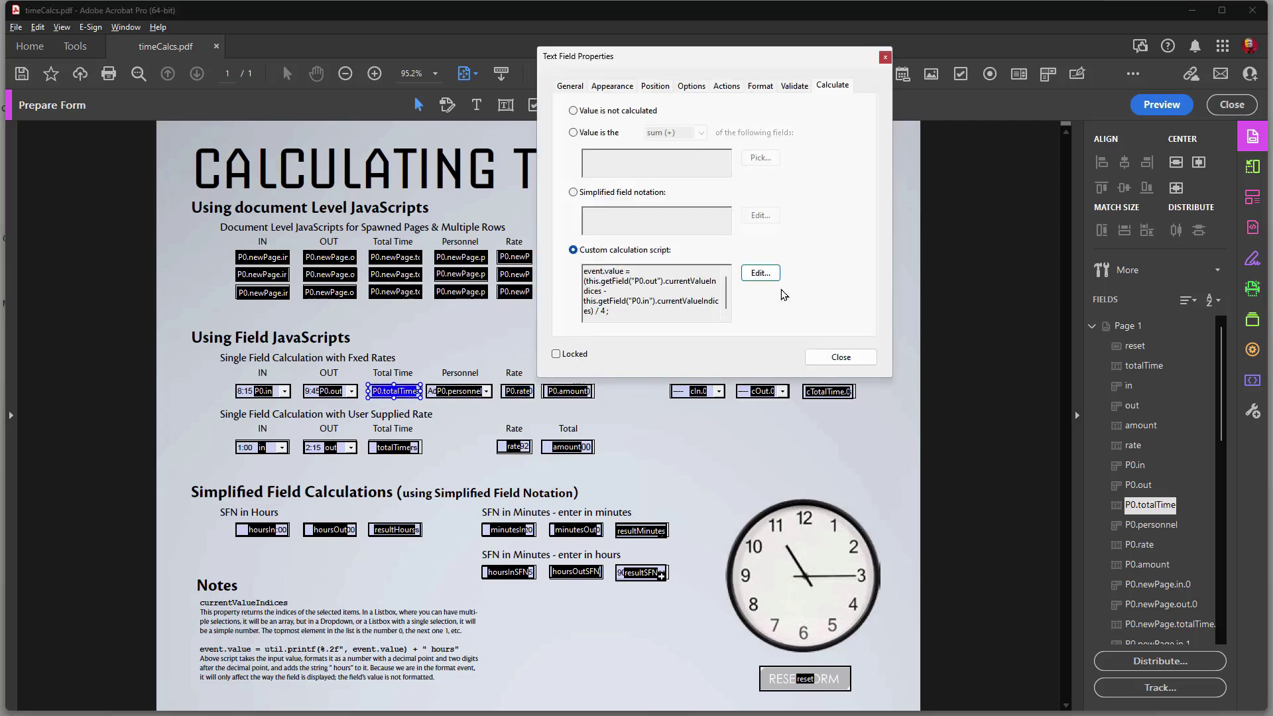
left_click(761, 273)
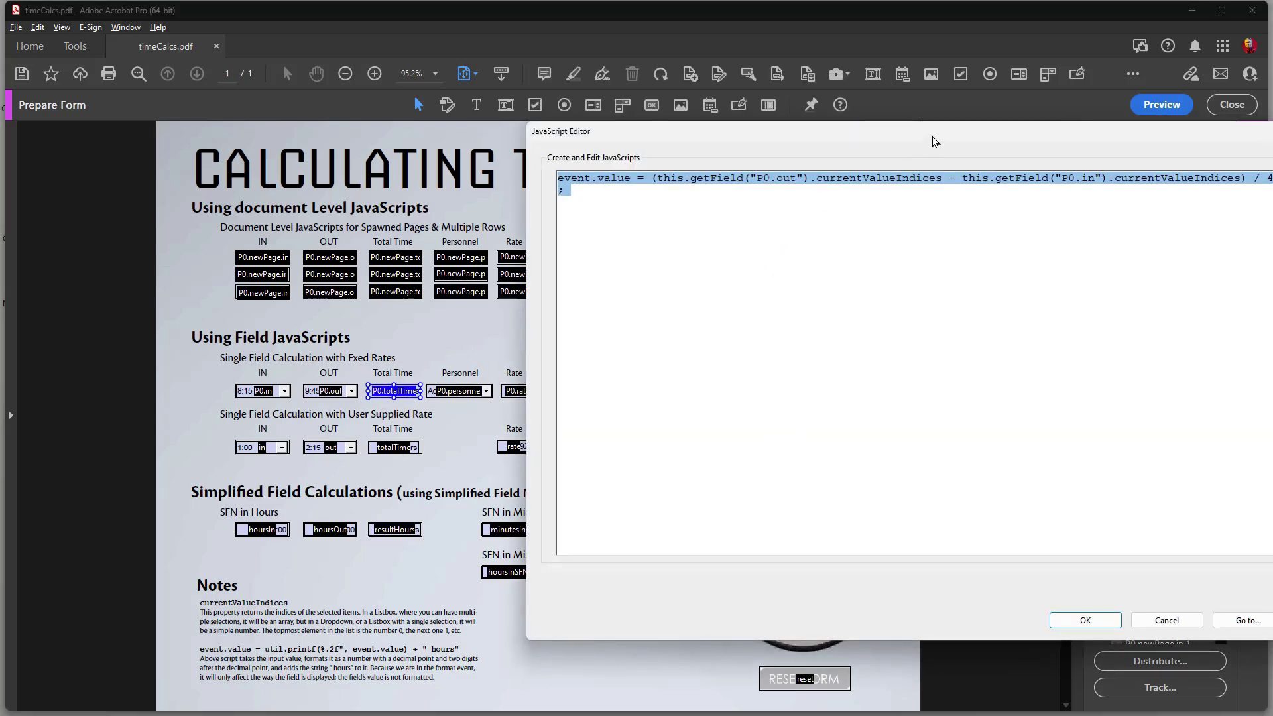
left_click_drag(934, 139, 832, 209)
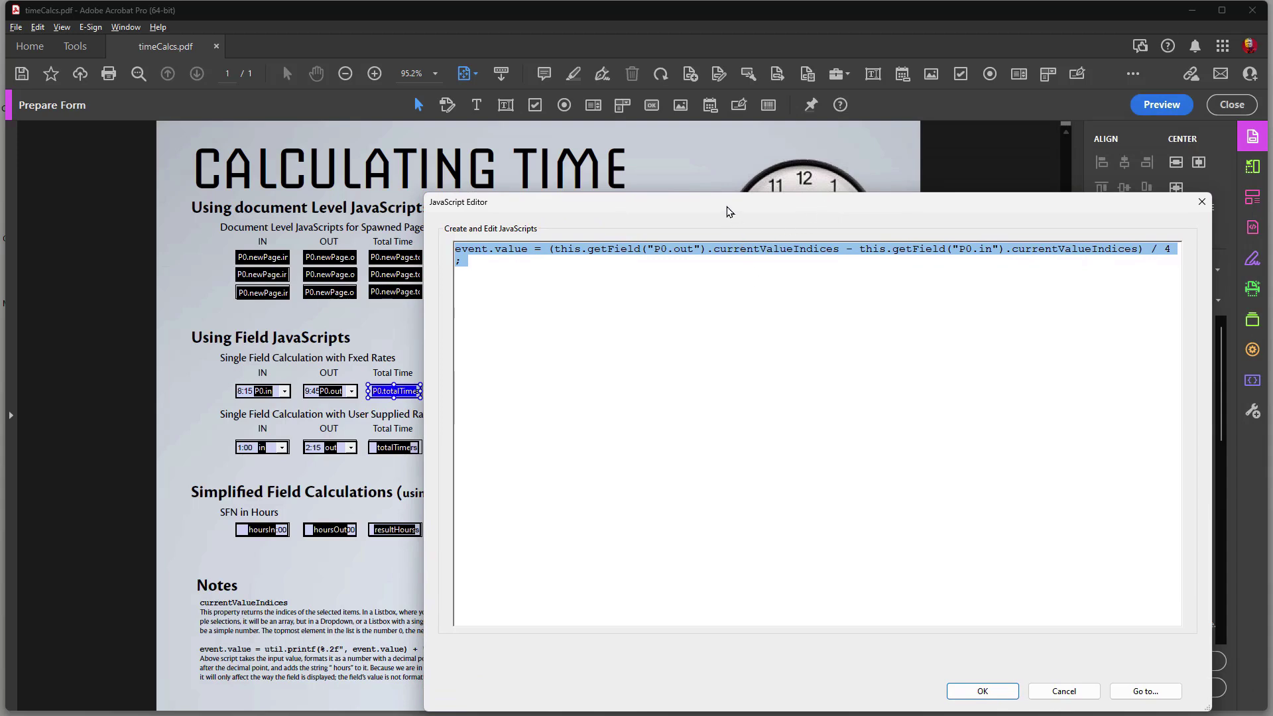
left_click_drag(730, 211, 843, 176)
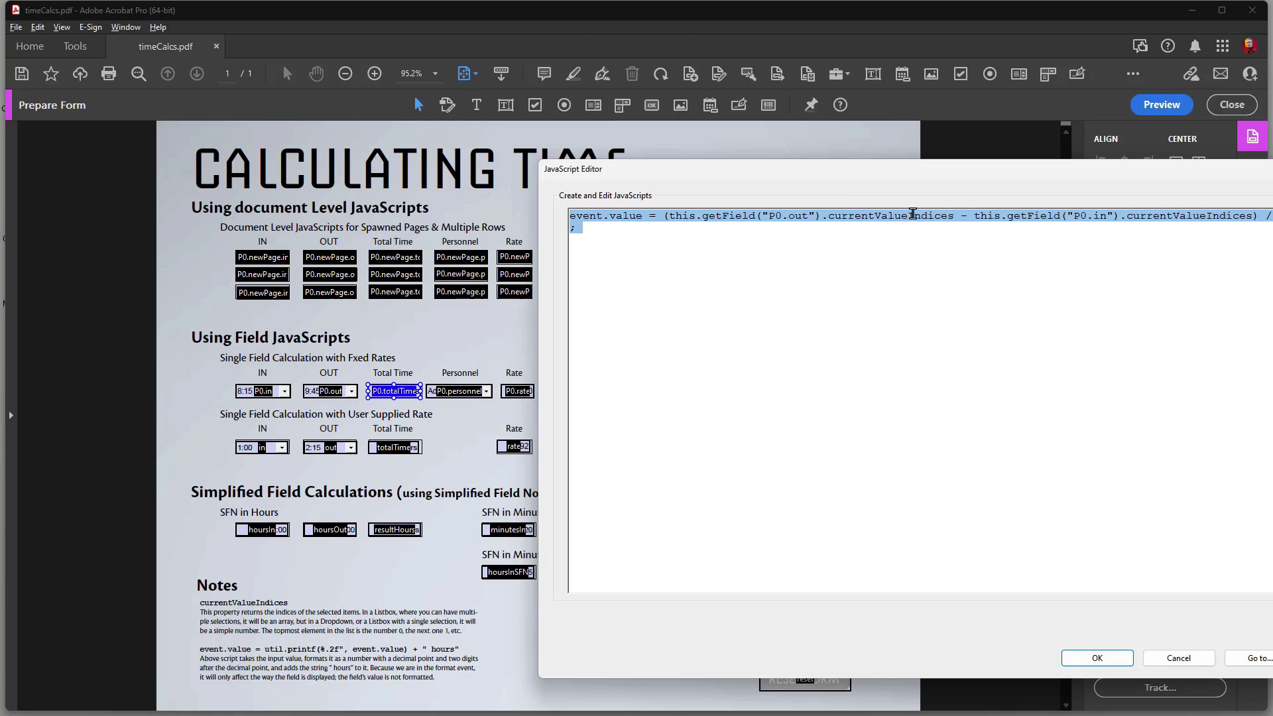
left_click_drag(918, 176, 824, 177)
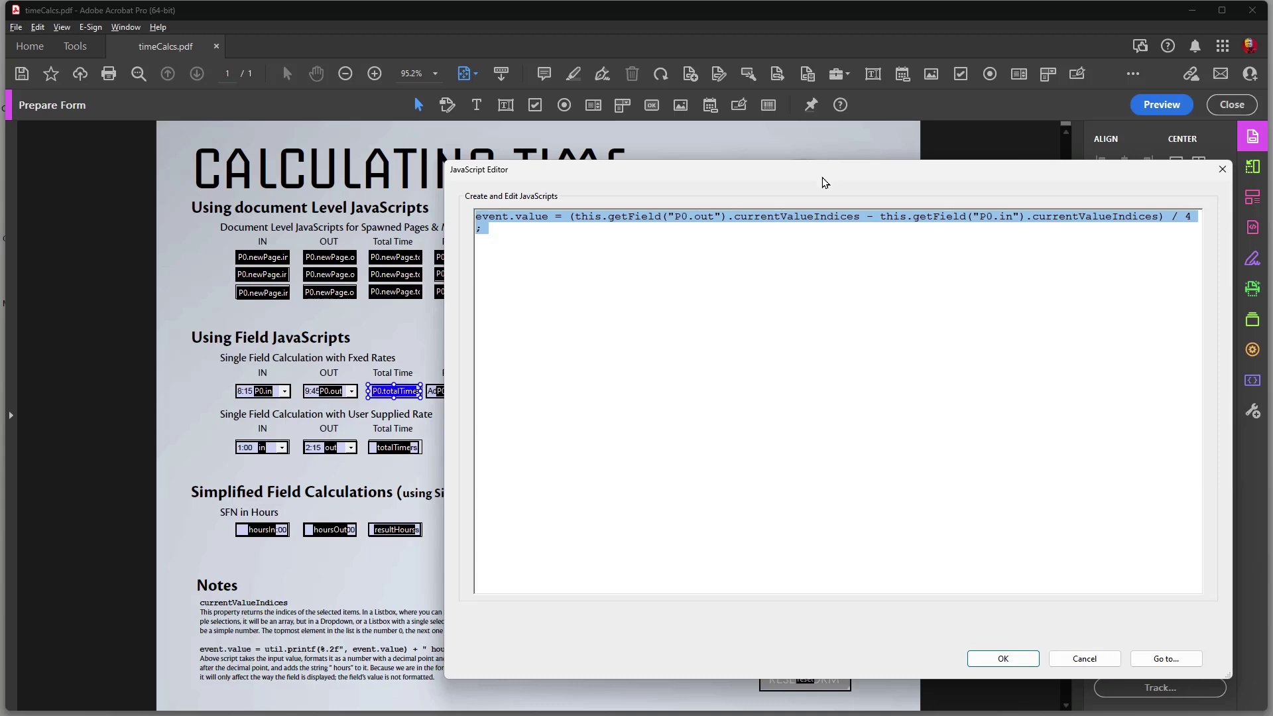
left_click_drag(1097, 174, 1135, 197)
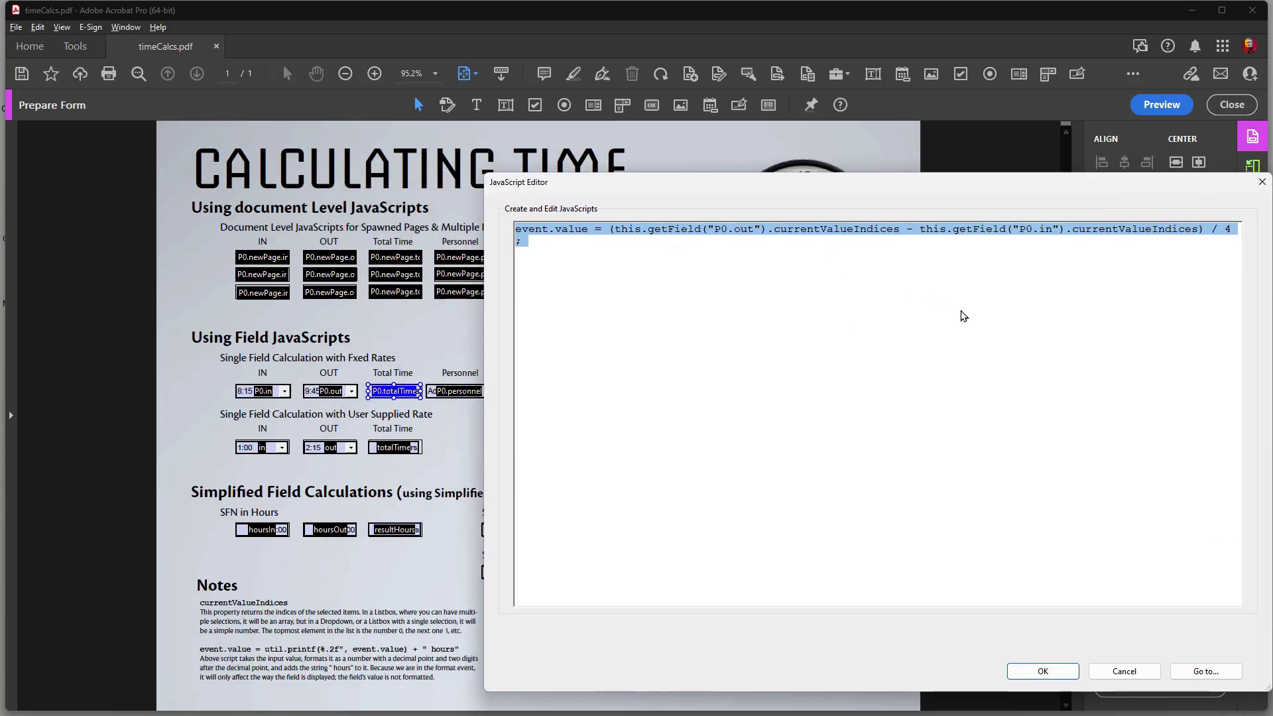
left_click_drag(1059, 194, 971, 152)
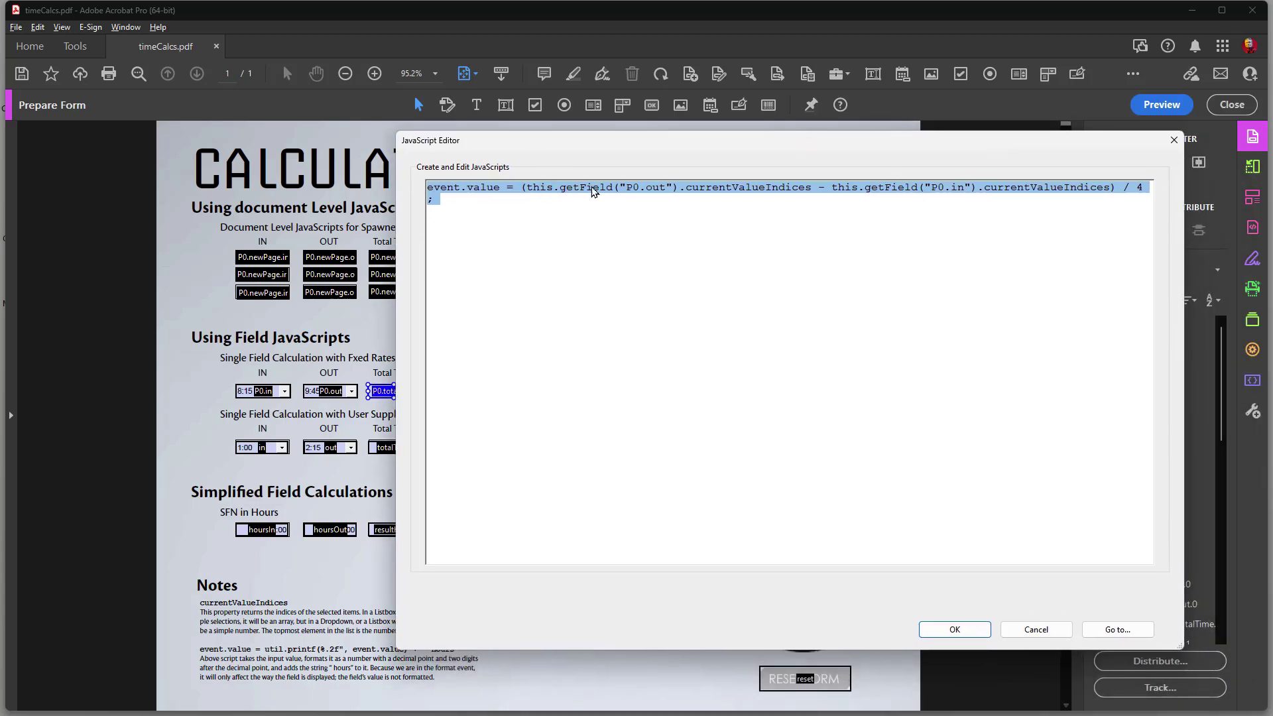
left_click_drag(685, 144, 718, 145)
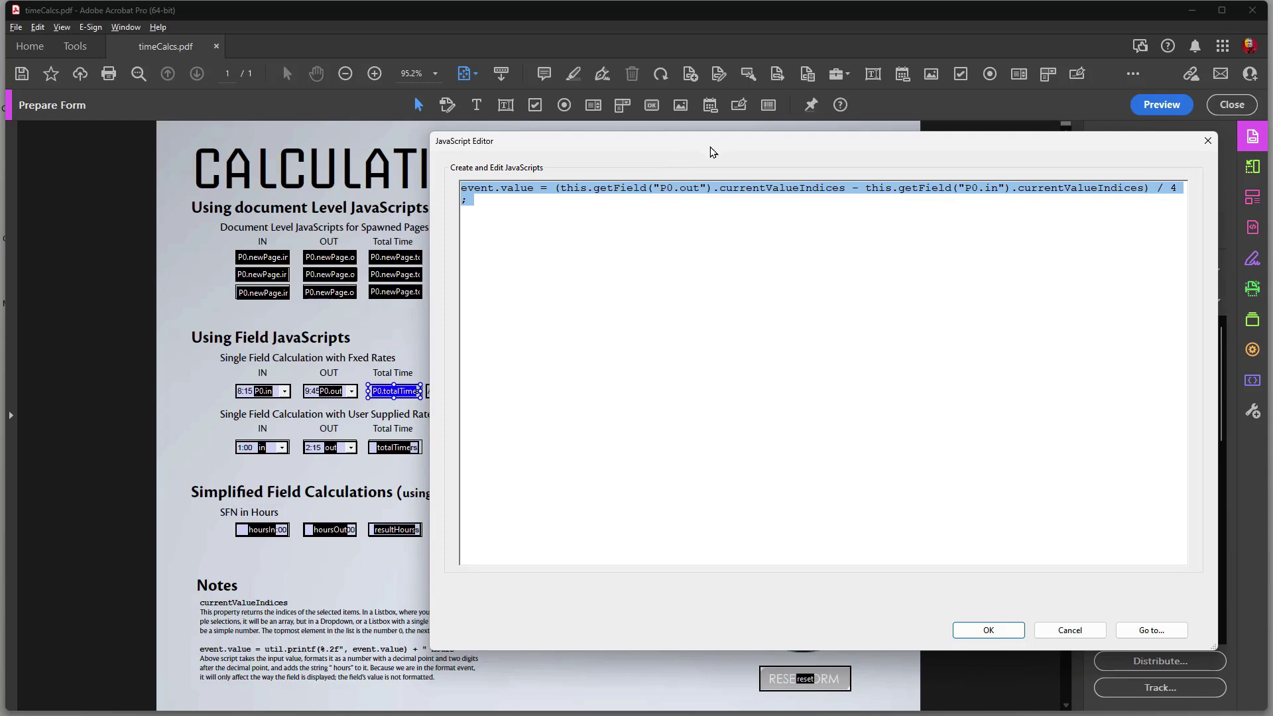
Review the cTotalTime.0 script, highlighting currentValueIndices, and close it without changes
left_click(1069, 630)
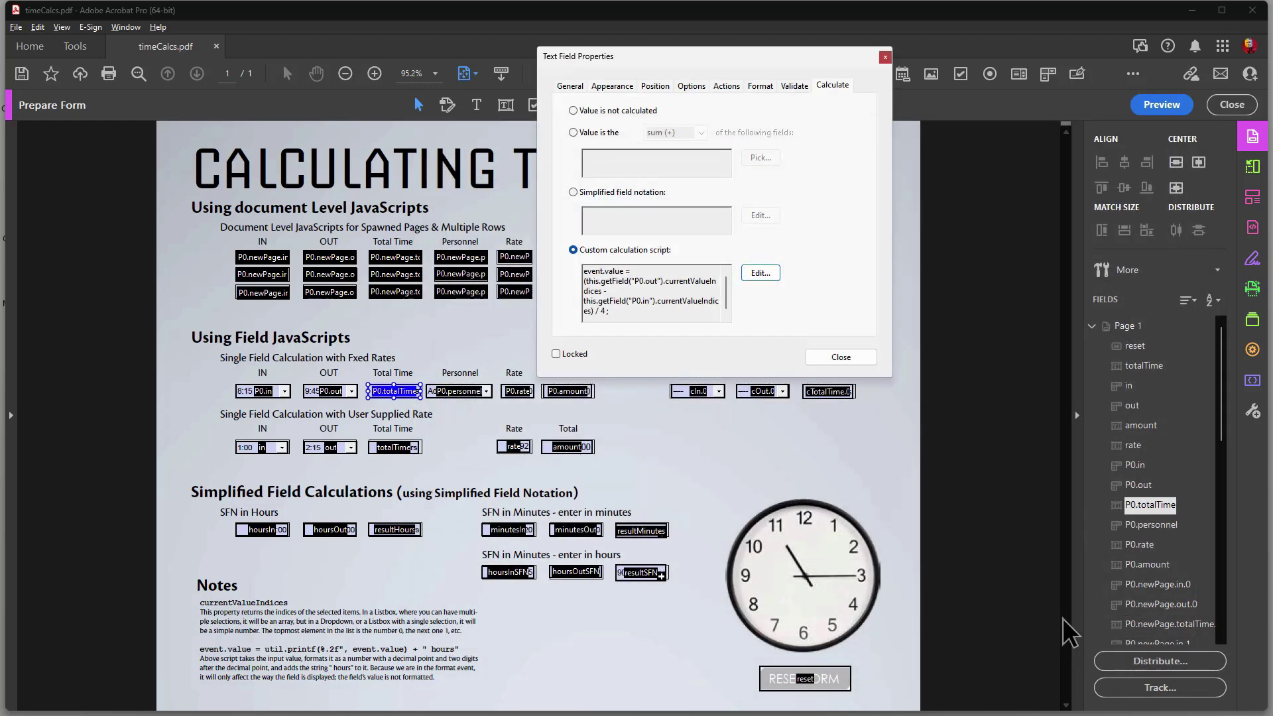
left_click(832, 393)
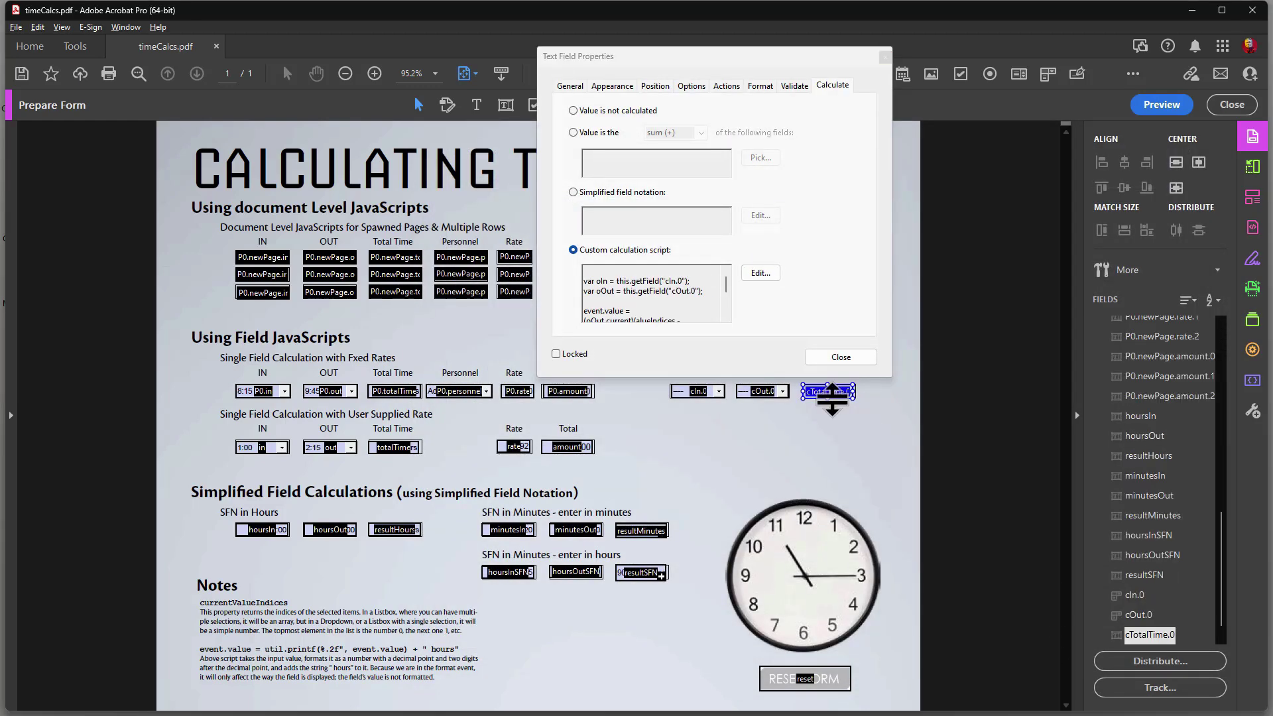
left_click(761, 273)
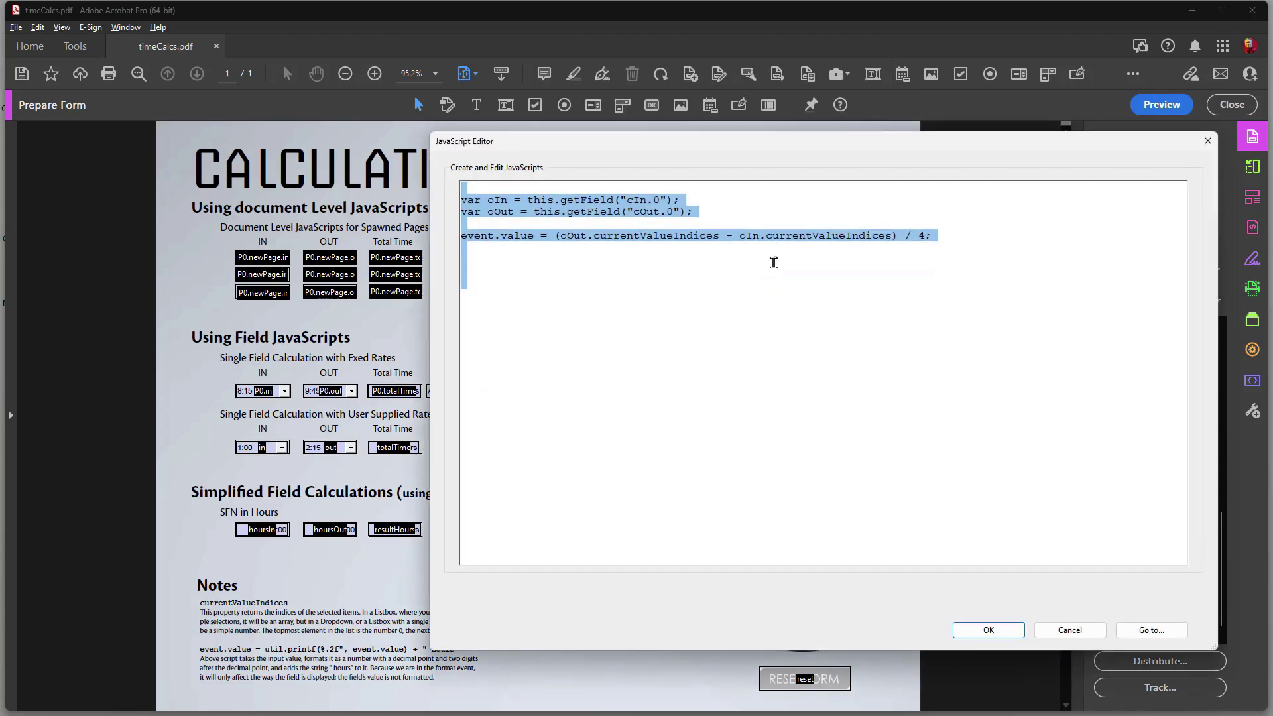
left_click_drag(756, 151, 777, 460)
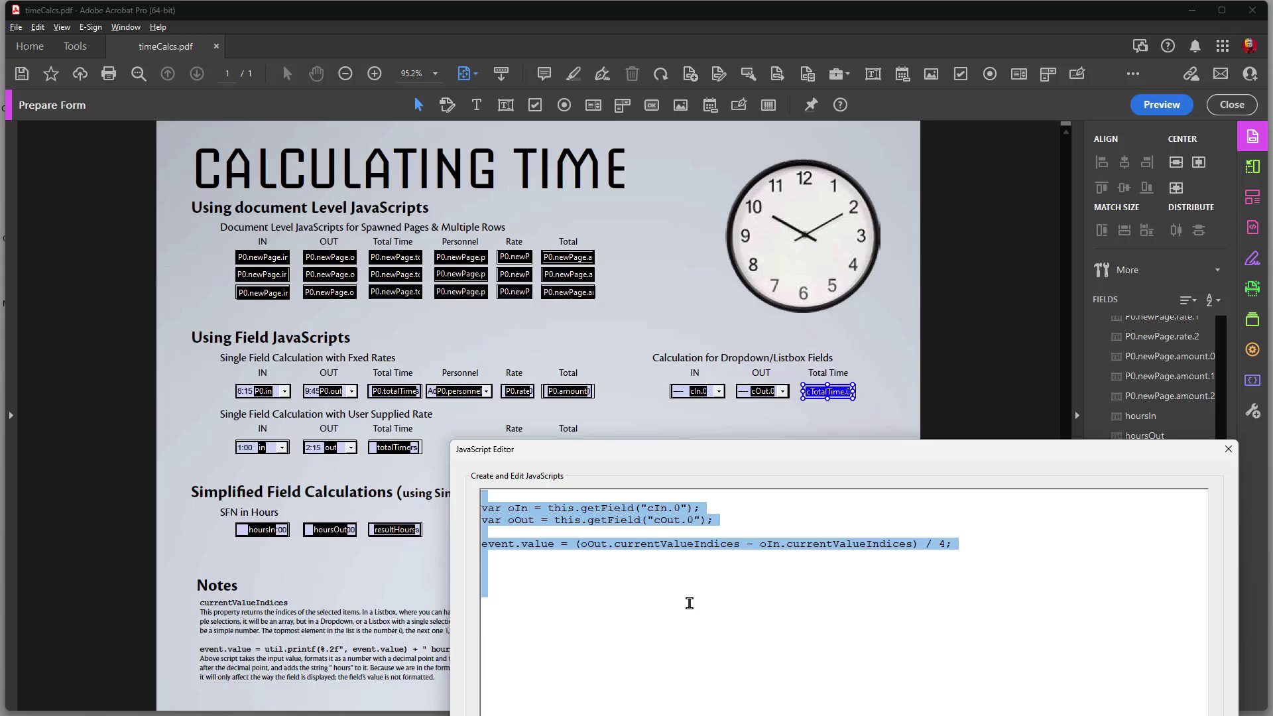
left_click(617, 545)
left_click_drag(617, 545, 743, 539)
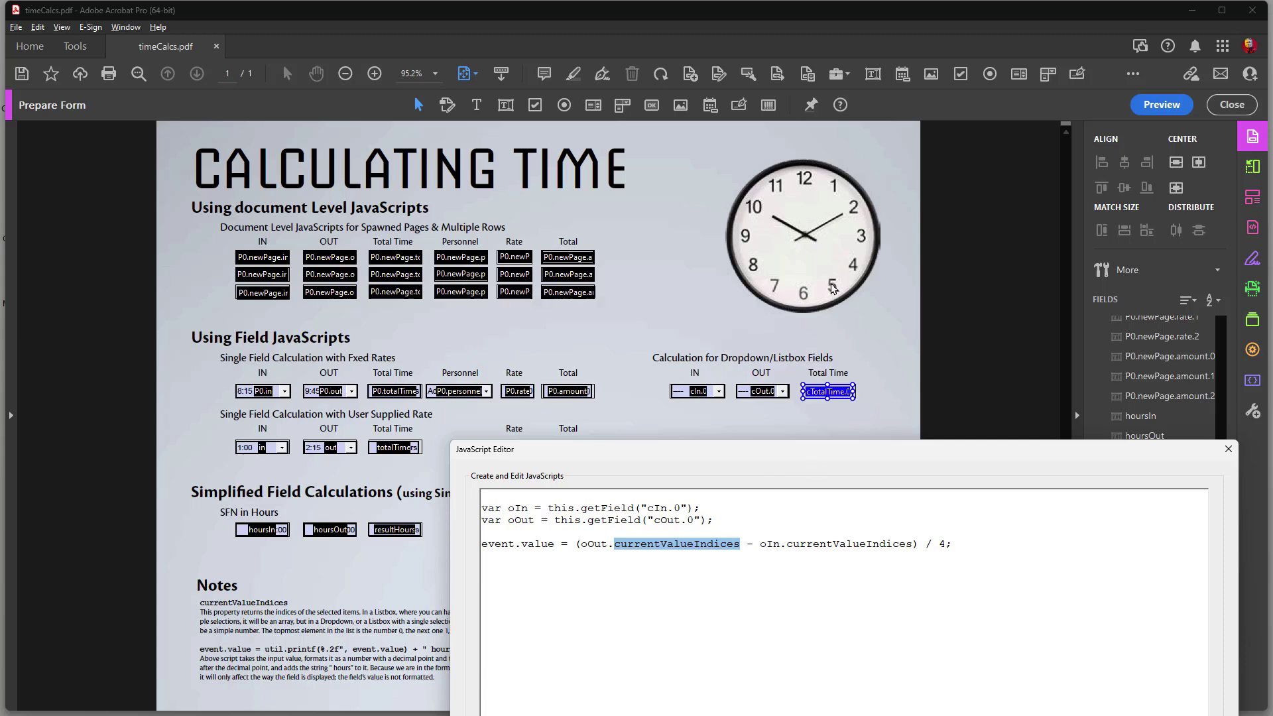
left_click_drag(924, 455, 885, 138)
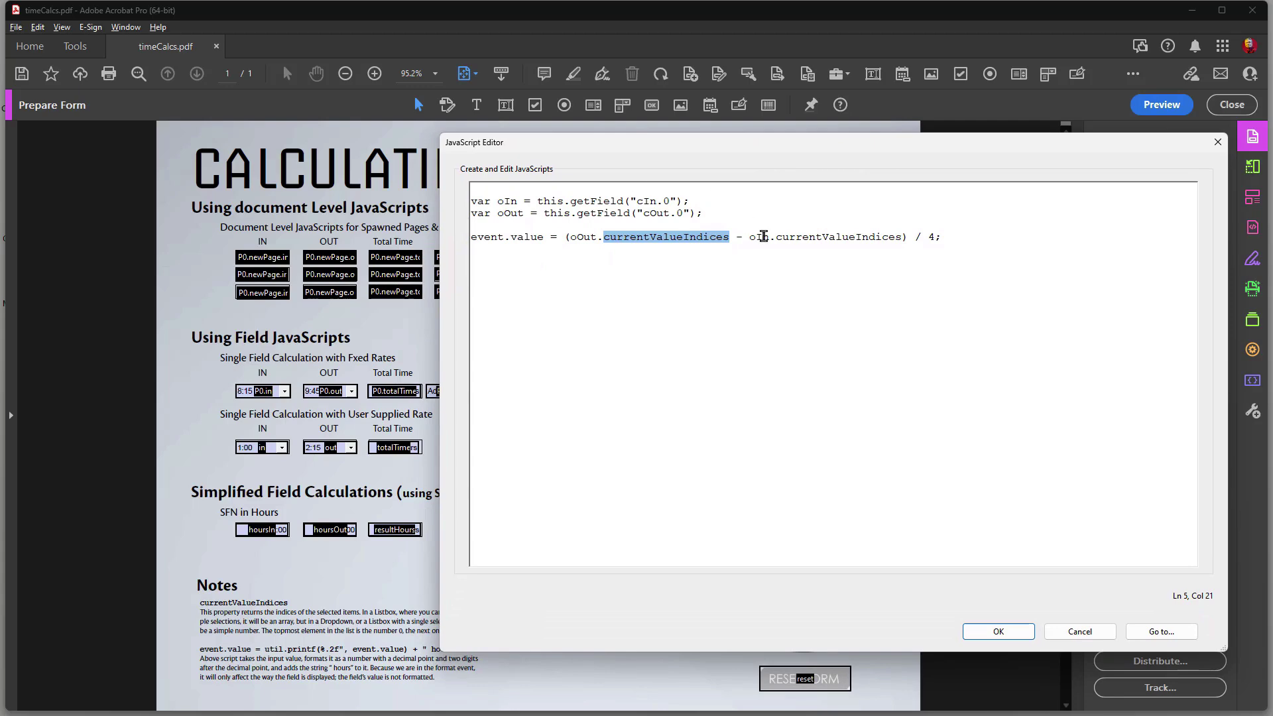
left_click(1082, 631)
Close the properties, preview the form showing 1.50 hours and 450.00 total, then go to Tools
left_click(862, 353)
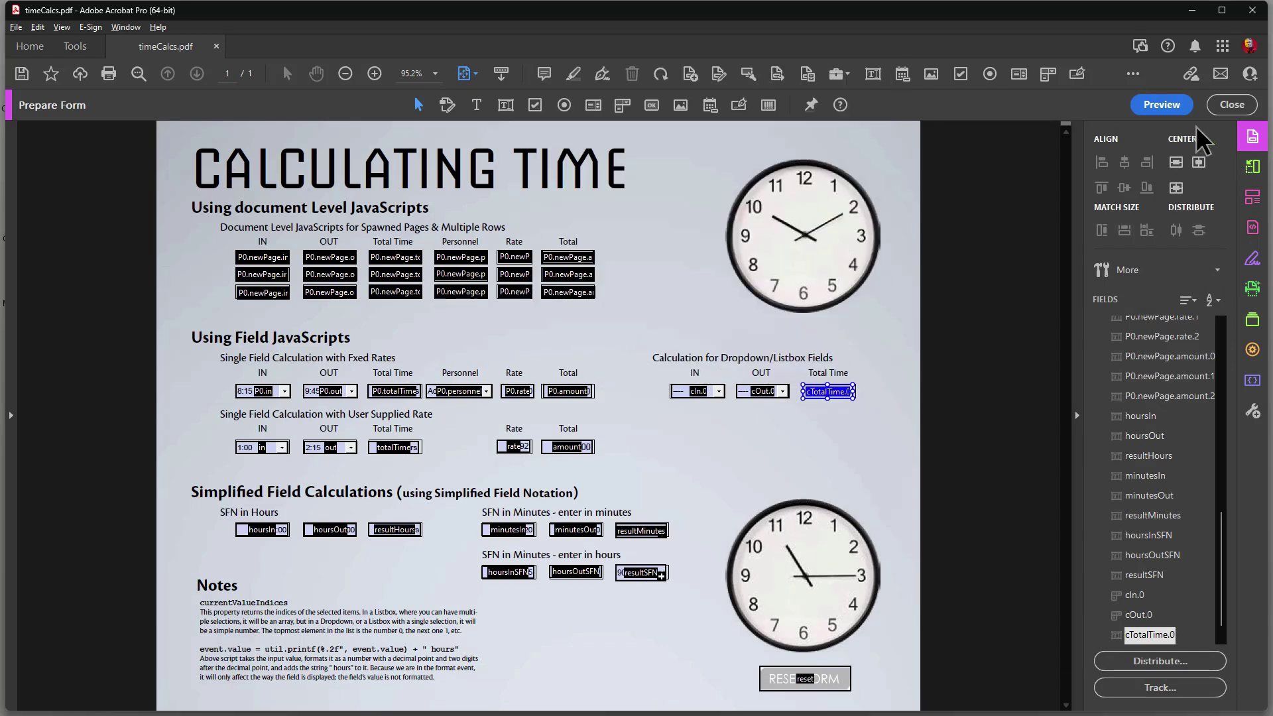
left_click(1160, 104)
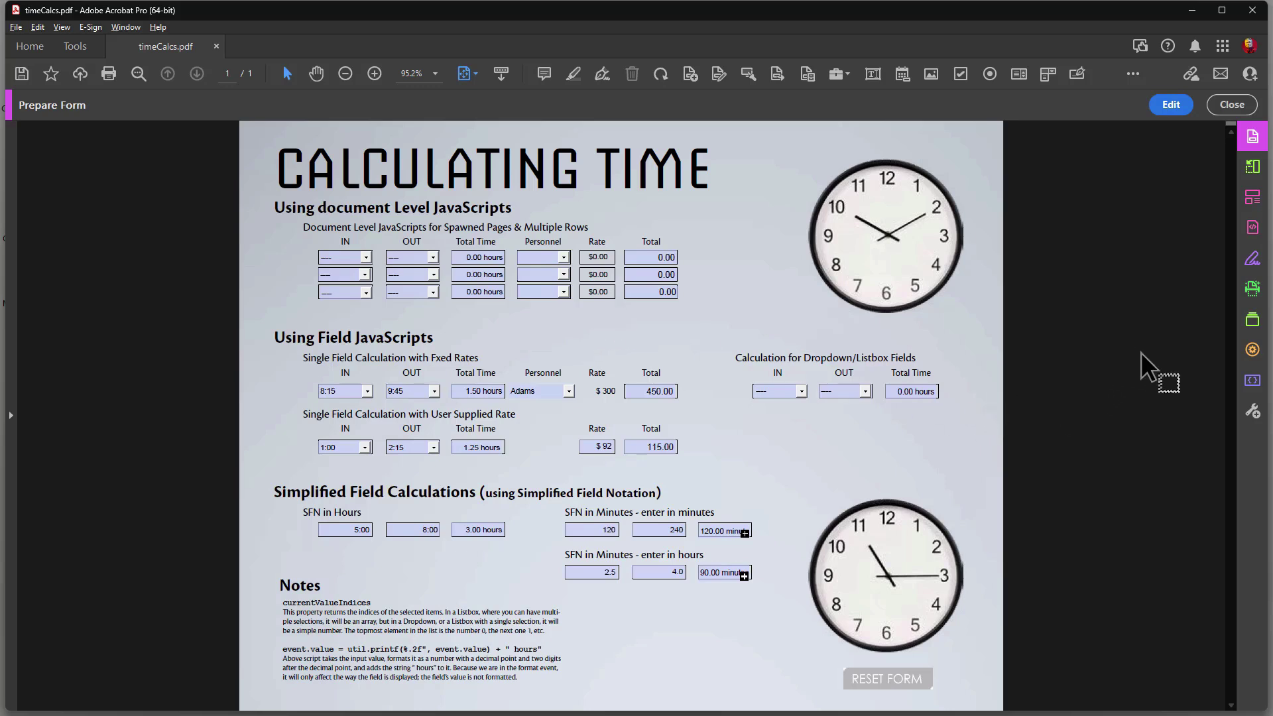
left_click(1253, 412)
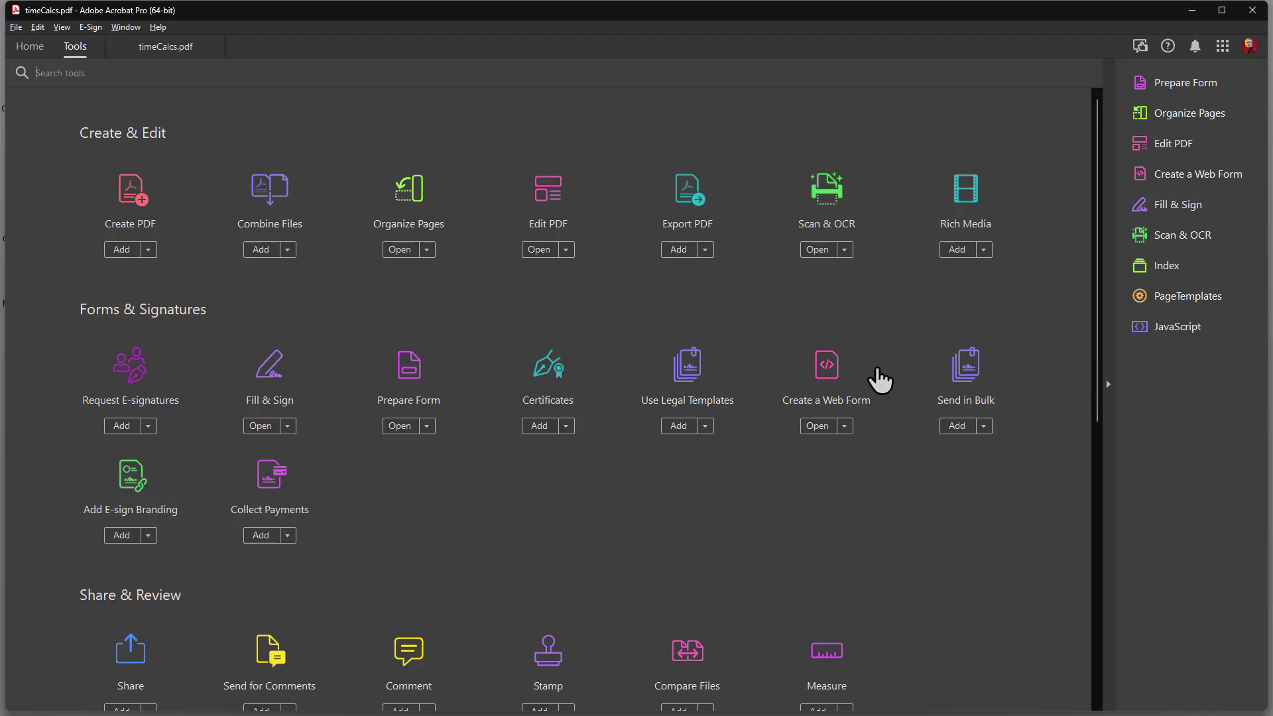
Scroll the Tools page down to Customize and open the PageTemplates tool
scroll(790, 432, "down", 2)
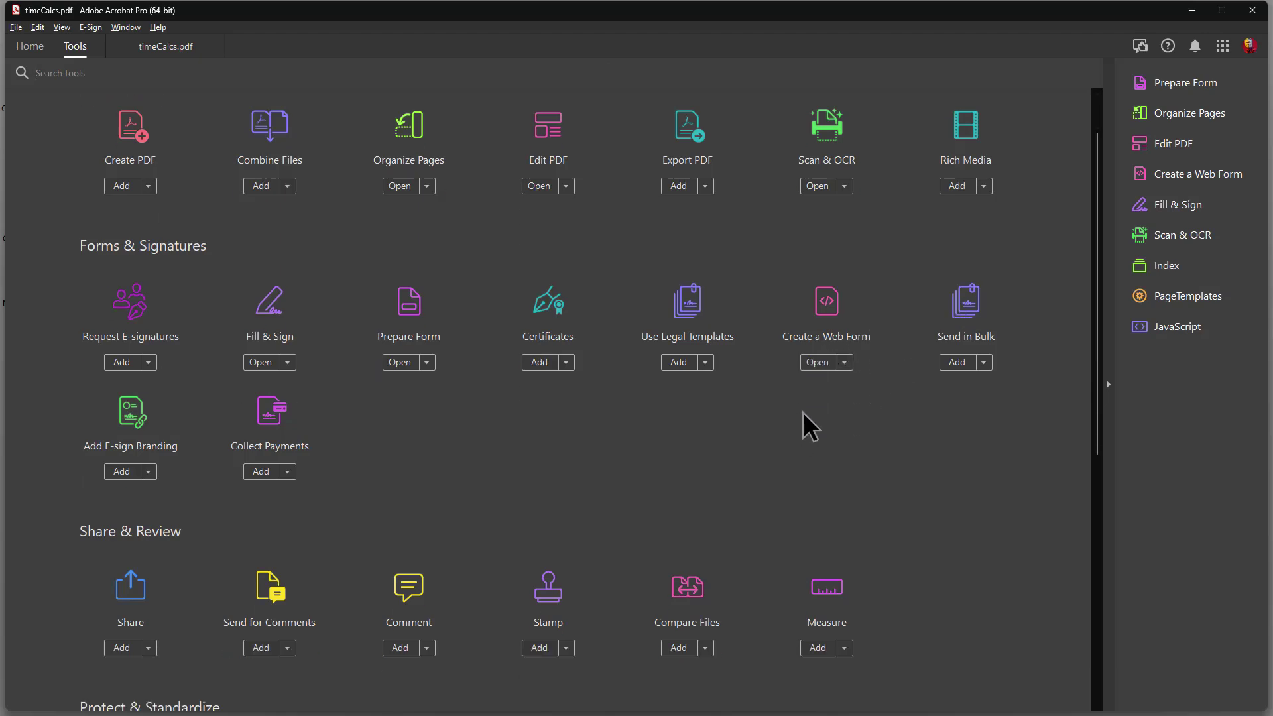
scroll(806, 408, "down", 12)
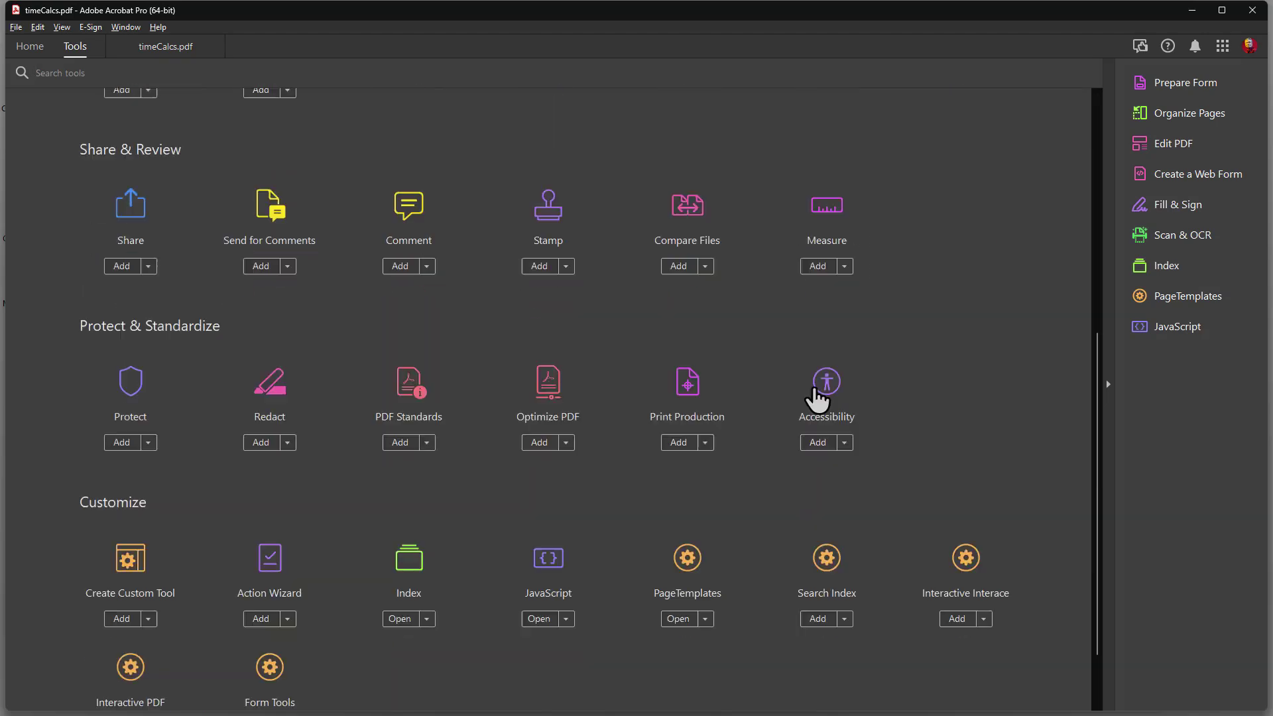
scroll(815, 392, "down", 3)
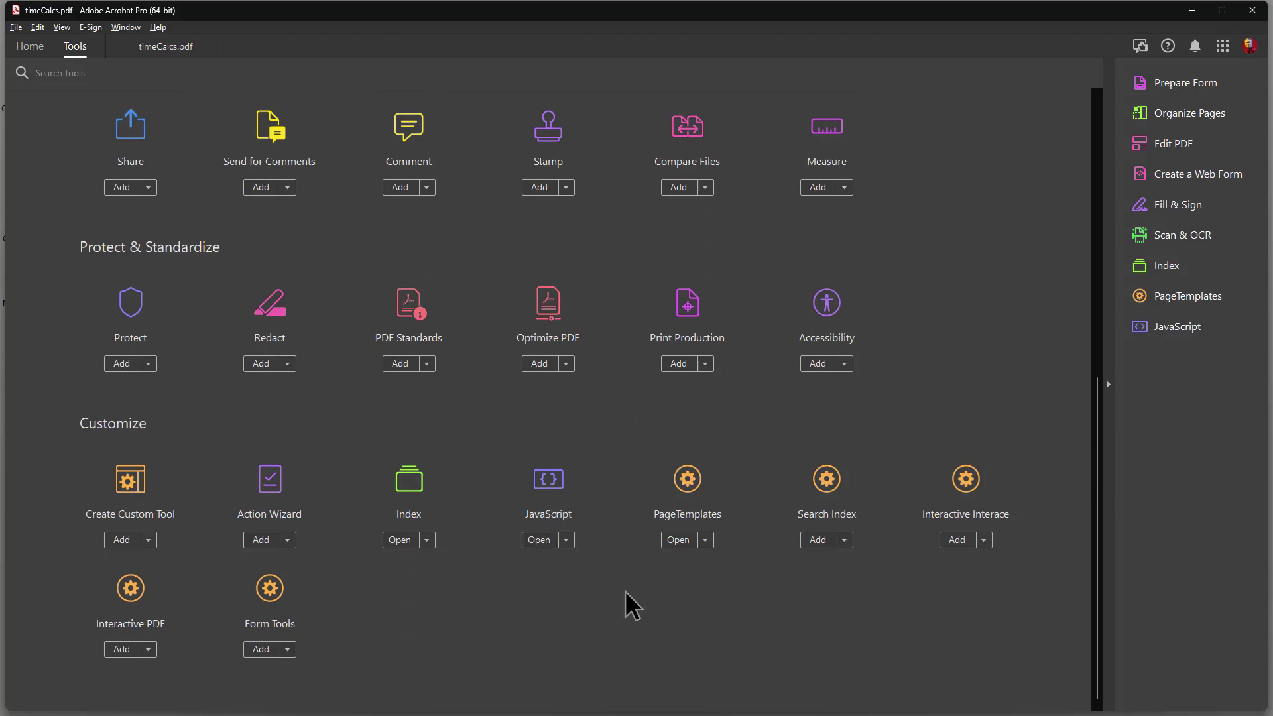
scroll(627, 581, "up", 1)
scroll(627, 577, "down", 1)
left_click(1136, 296)
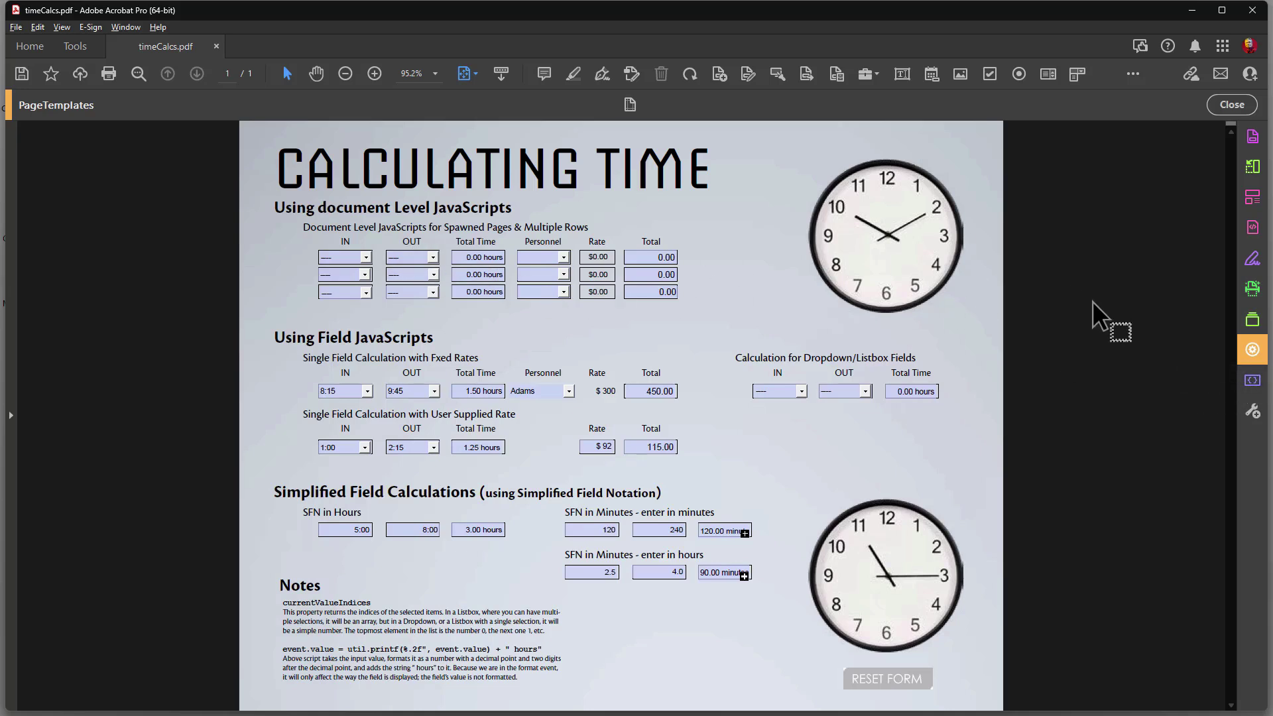
Review the document-level scripts doAmountCalcs and doCalcFld1 in the JavaScript tool, then close the list
left_click(1254, 382)
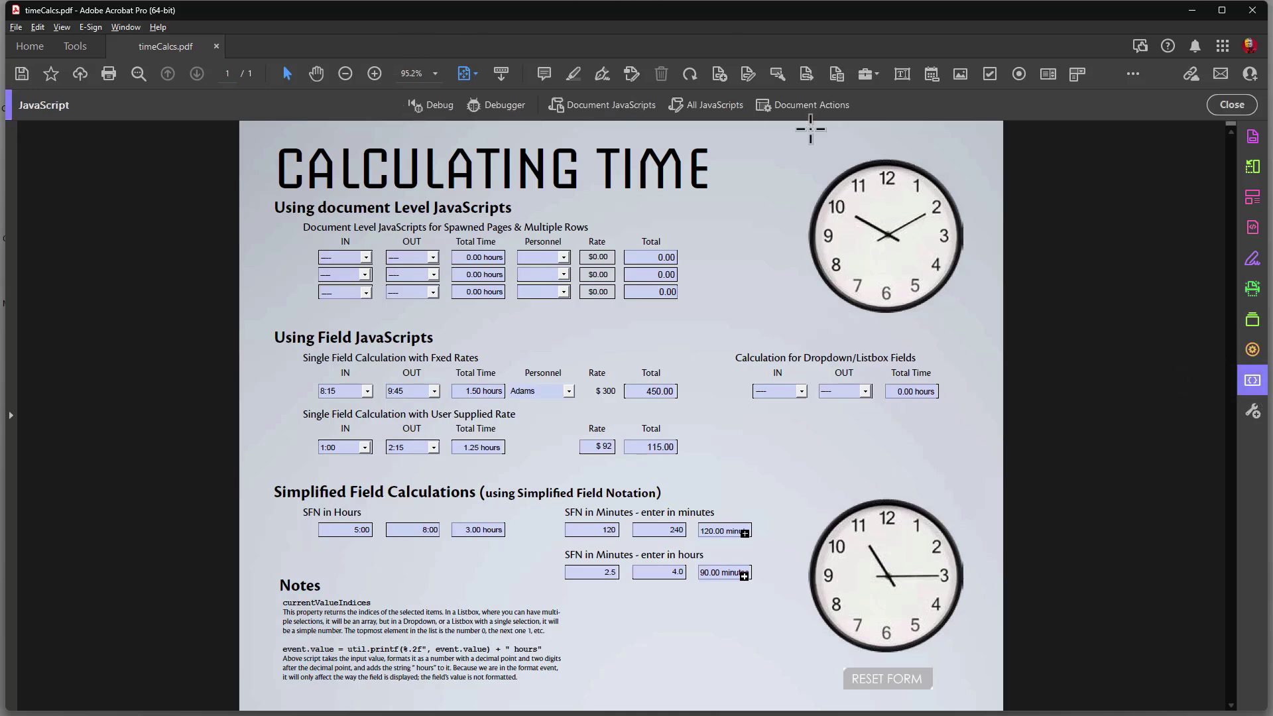
left_click(617, 109)
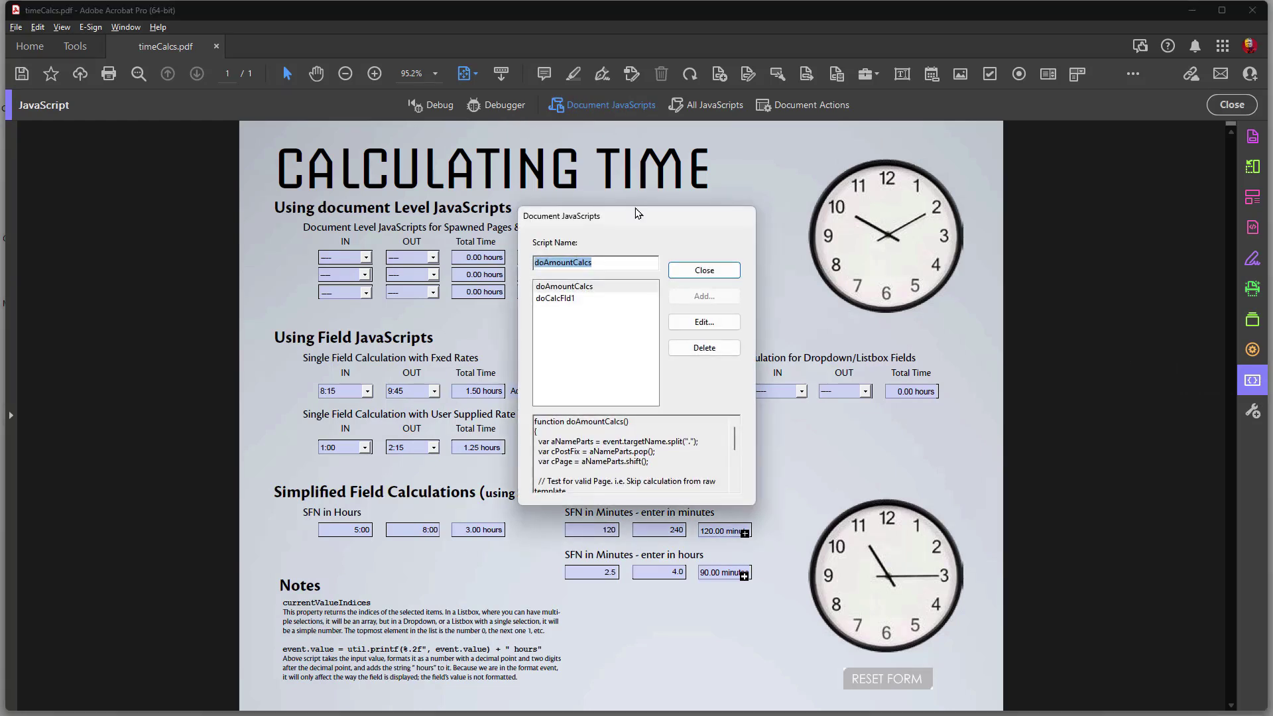
left_click_drag(639, 219, 1043, 176)
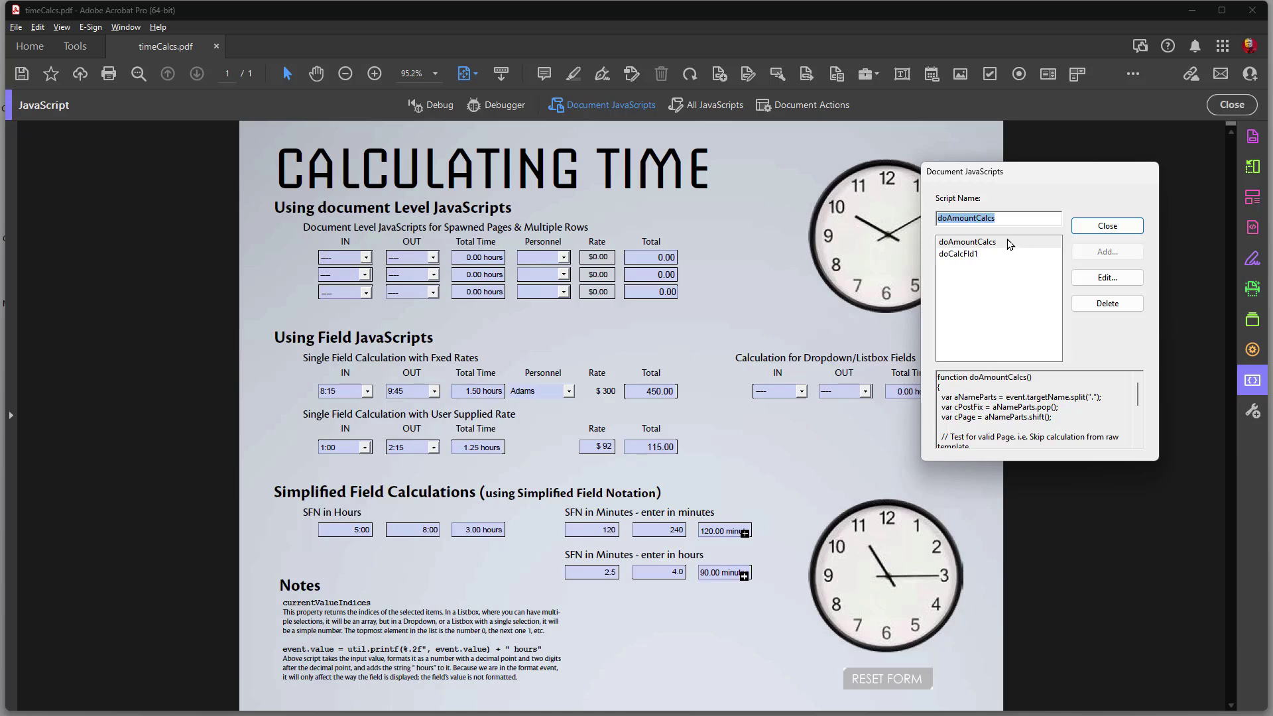
left_click(962, 255)
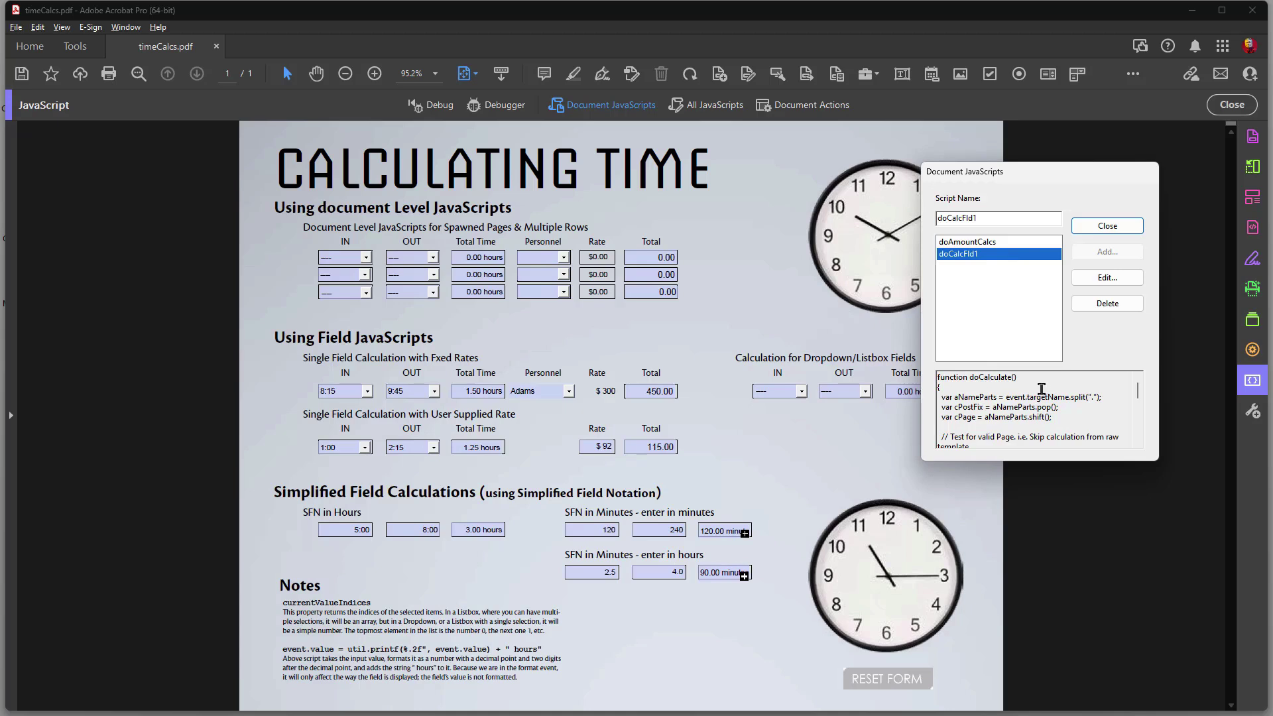
left_click(1118, 230)
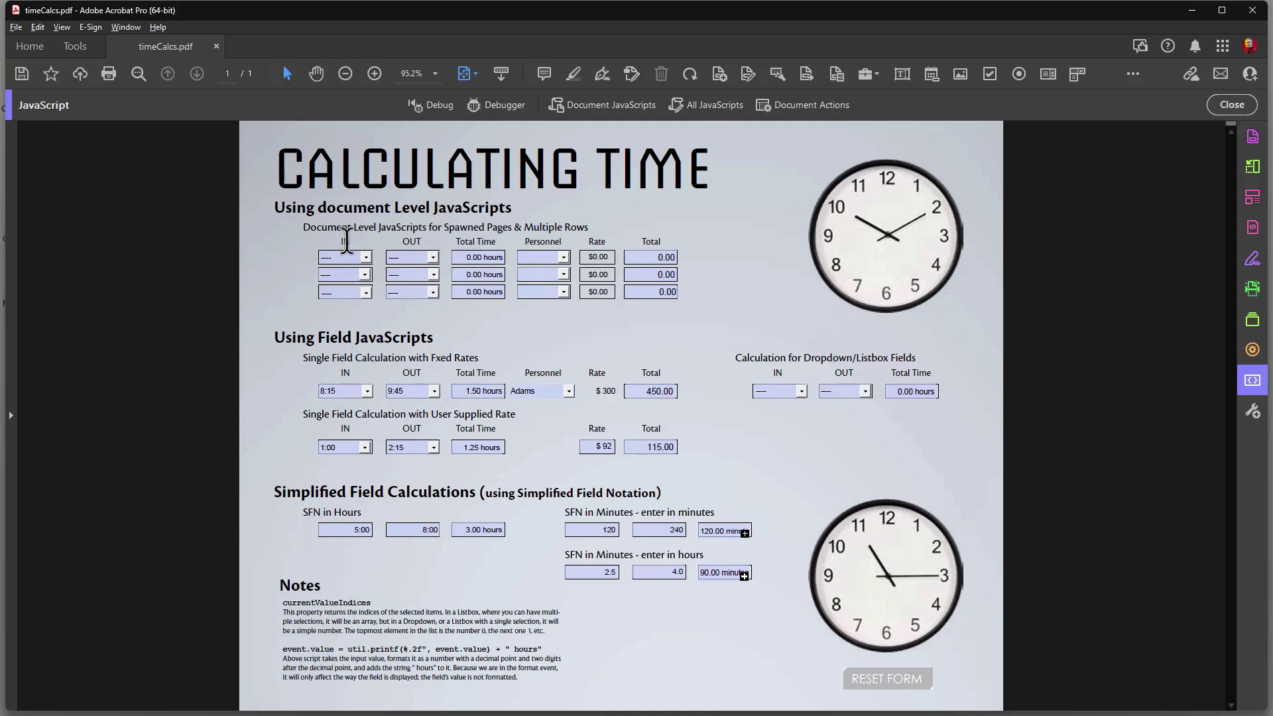
left_click(482, 257)
In Prepare Form, inspect Total Time and the first Total field, whose script reads doAmountCalcs();
left_click(1235, 105)
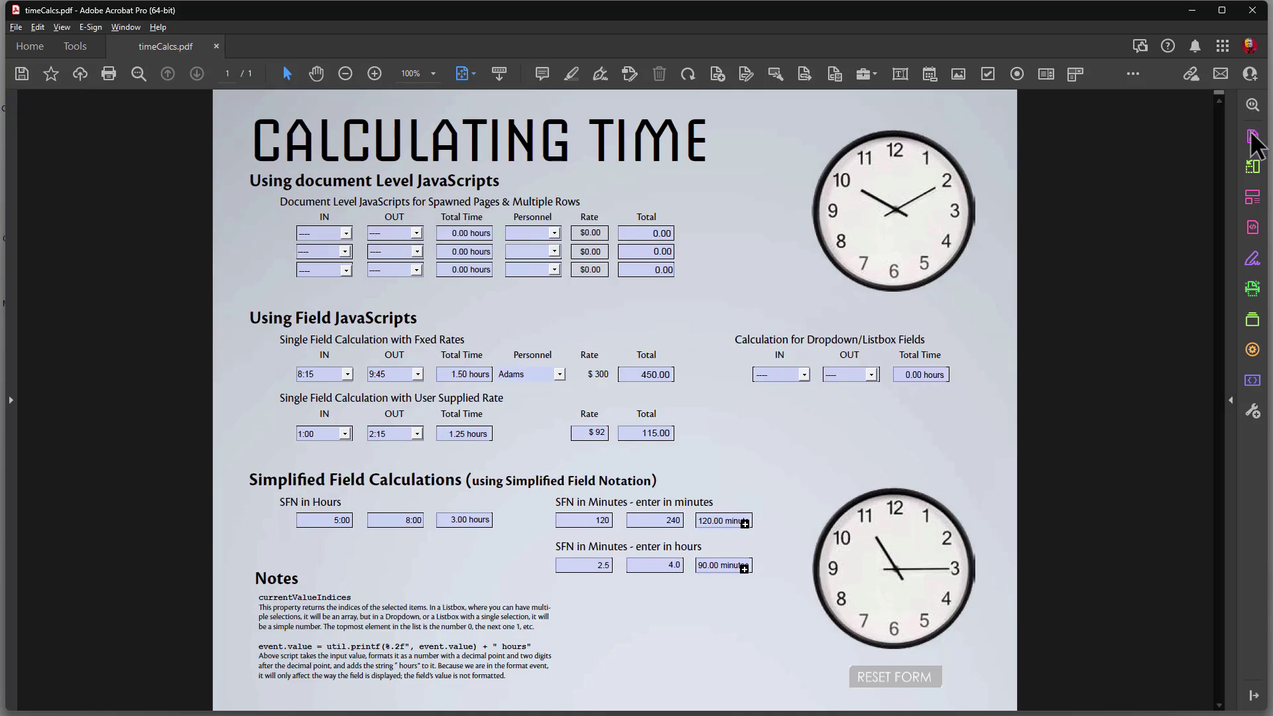
left_click(1253, 136)
double_click(391, 257)
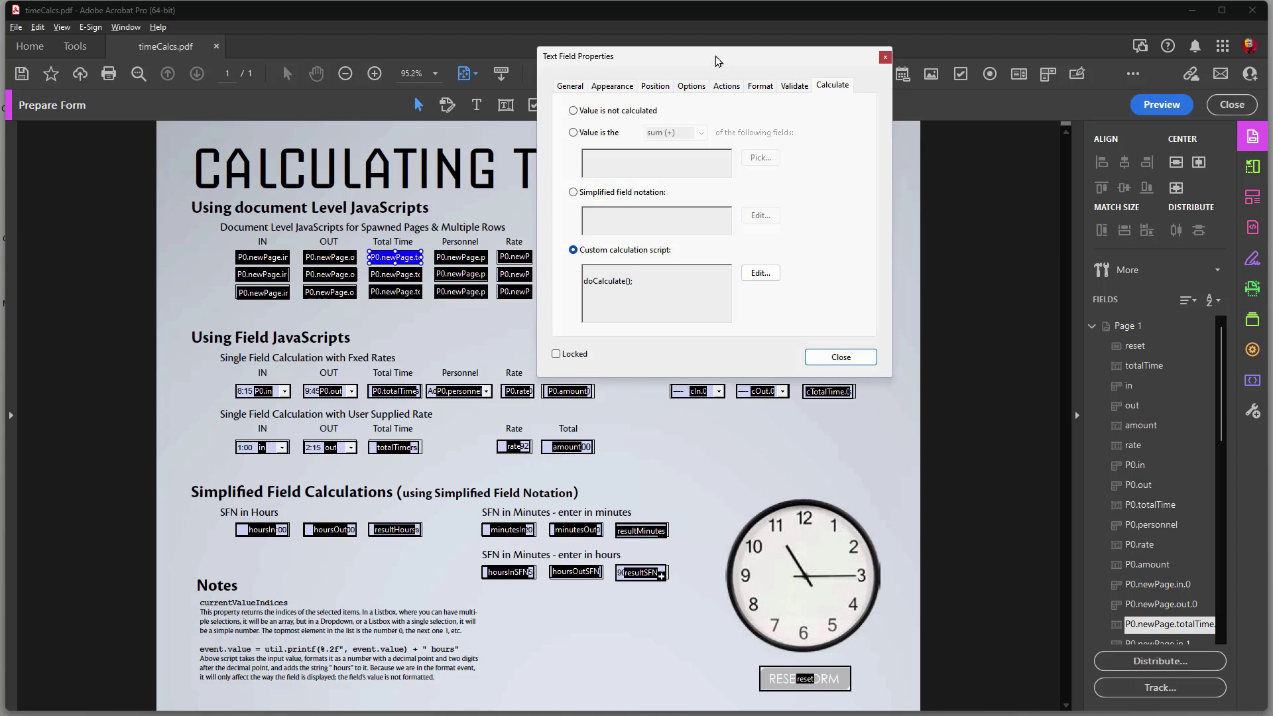
left_click_drag(716, 61, 988, 167)
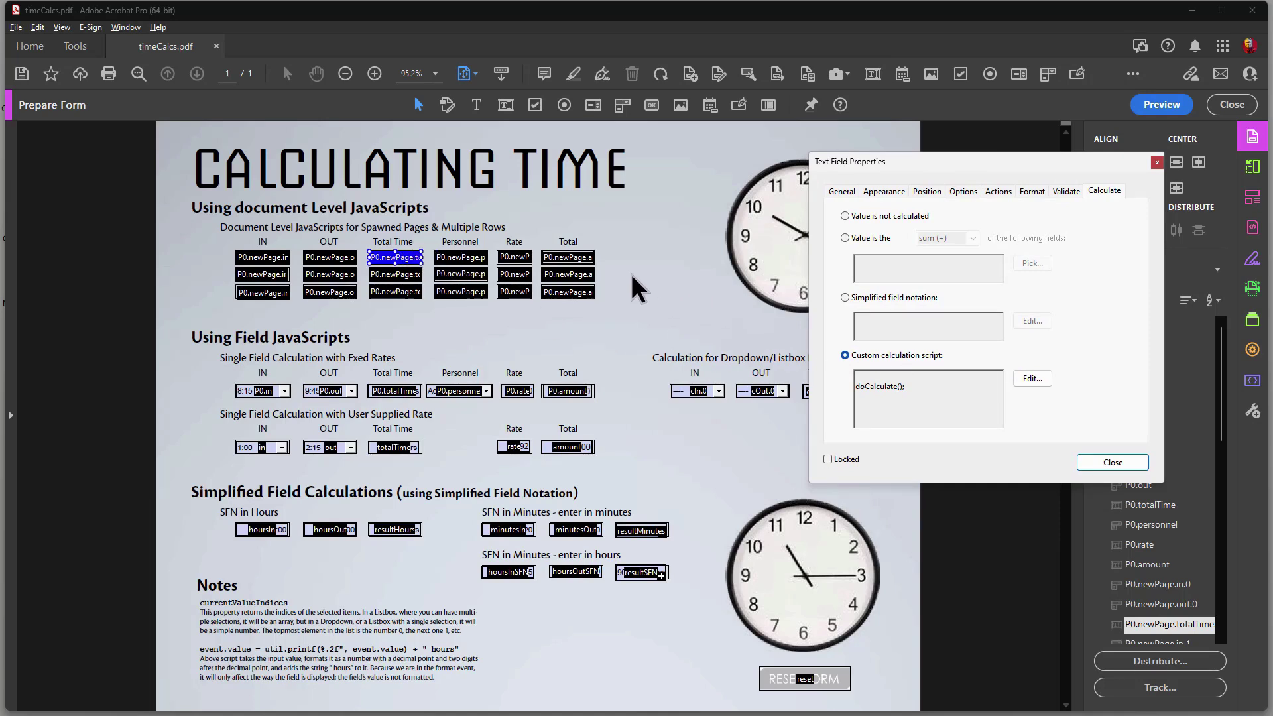
left_click(584, 257)
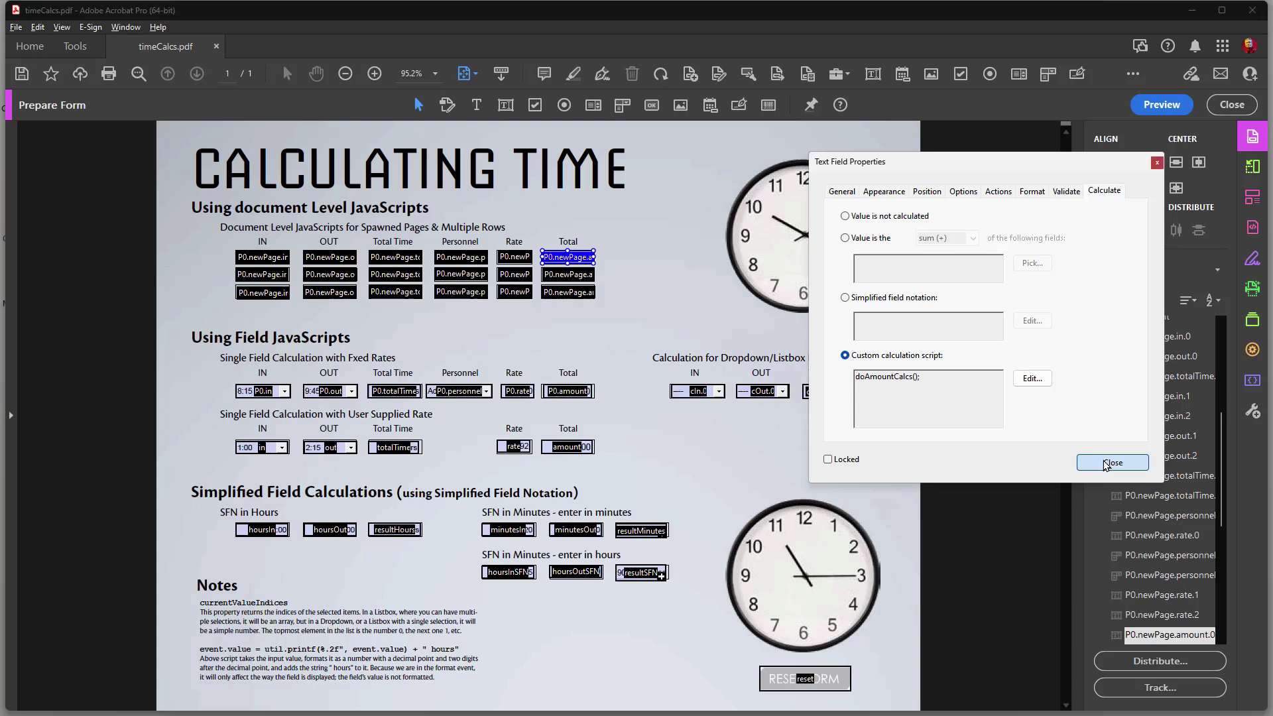
Confirm the second and third Total fields also calculate with doAmountCalcs(), then close the dialogs
left_click(1105, 462)
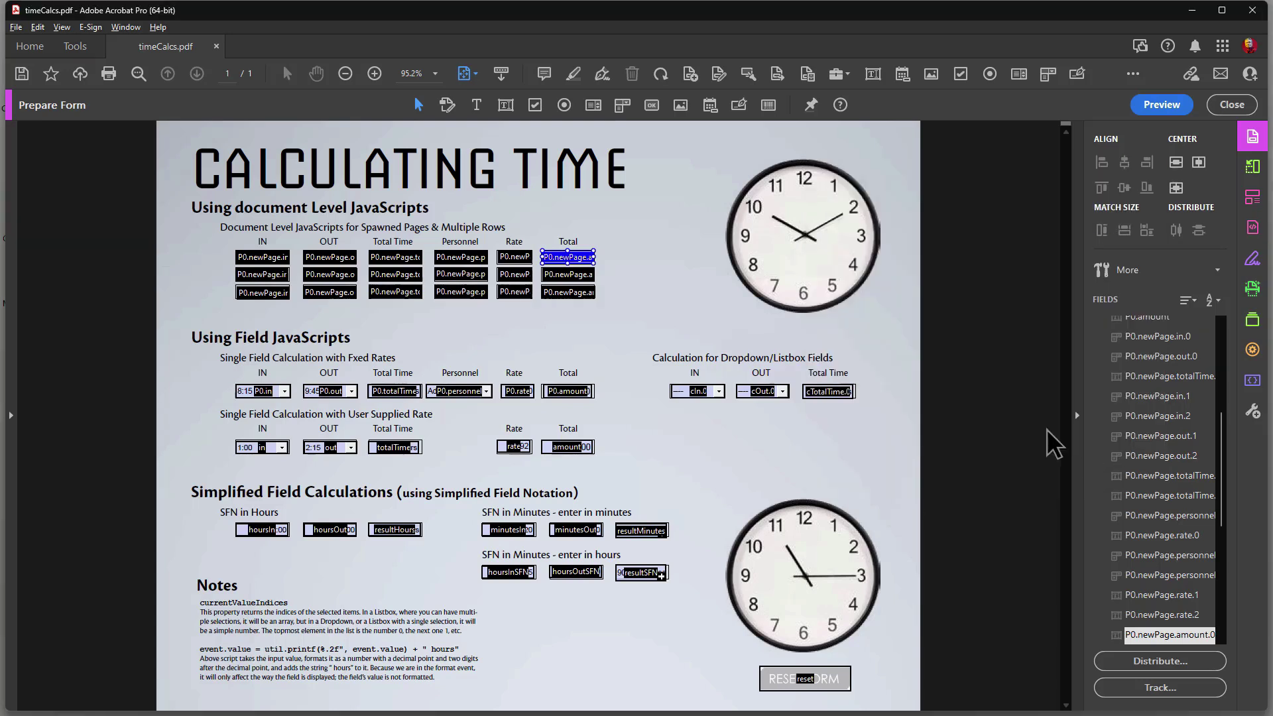
left_click(550, 274)
double_click(550, 273)
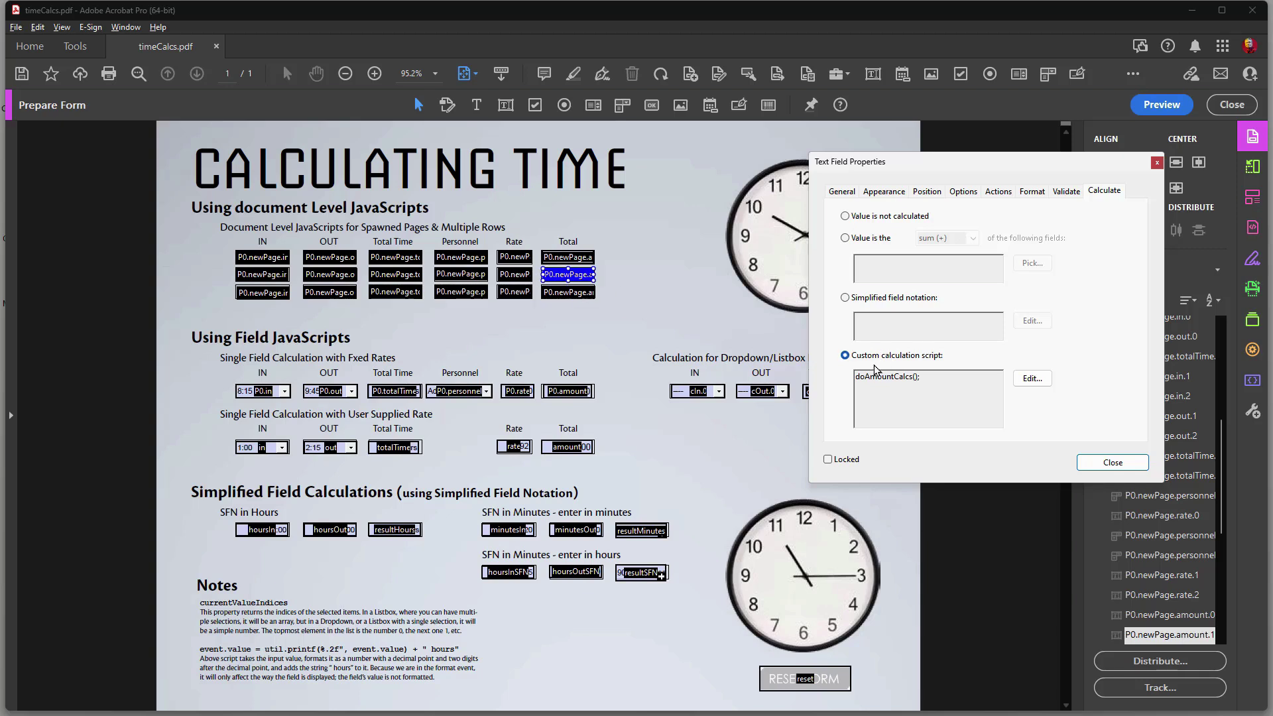
left_click(569, 291)
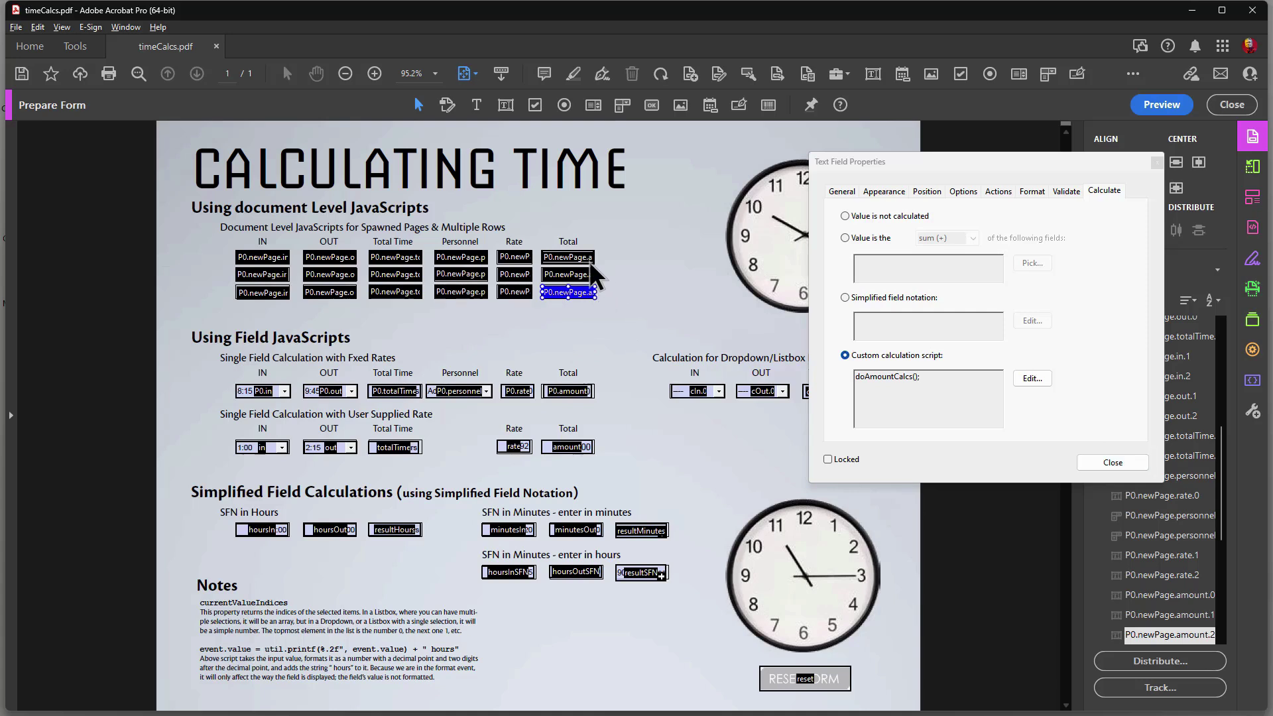
left_click(567, 259, "ctrl")
left_click(567, 259, "ctrl")
left_click(1032, 378)
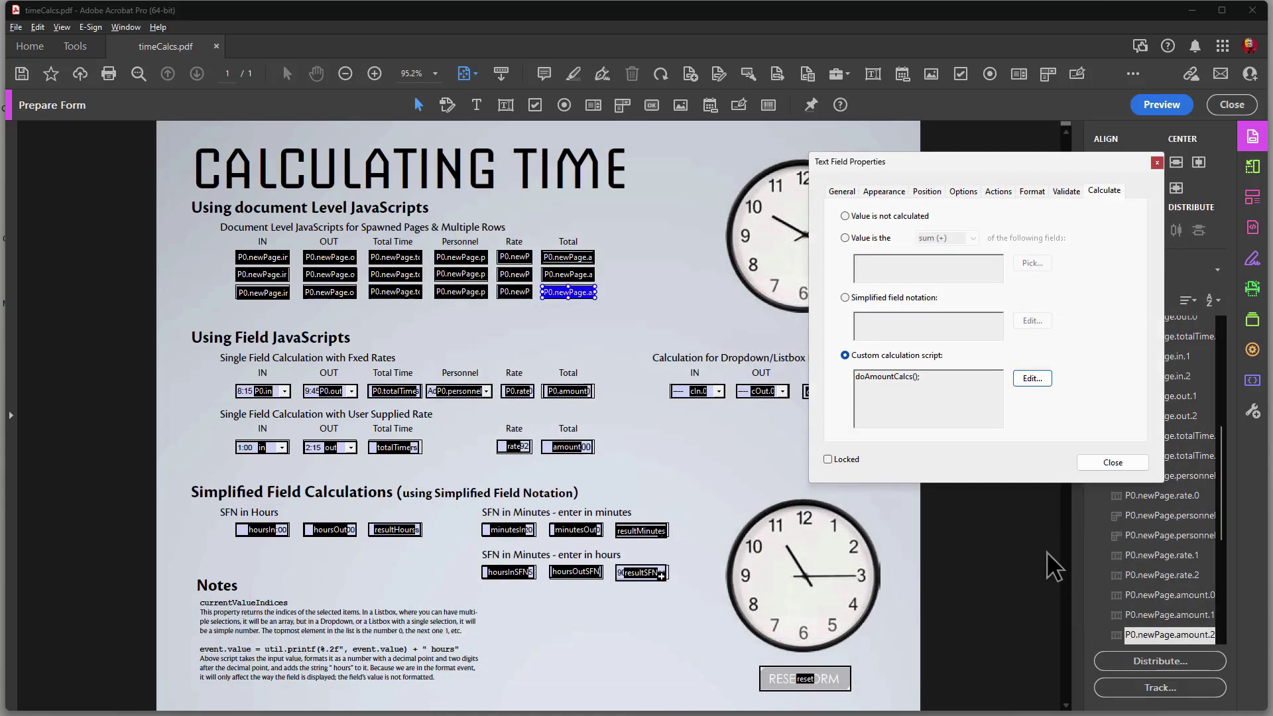
left_click(1112, 462)
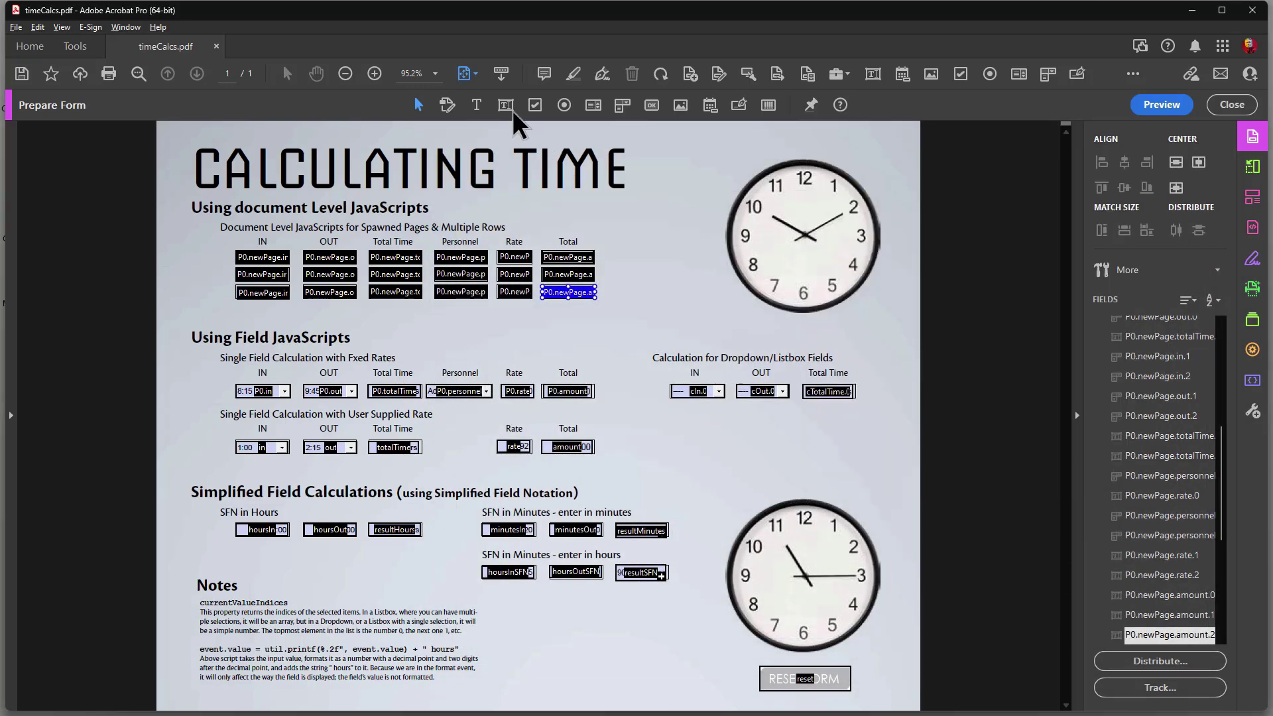
Review the doAmountCalcs document-level JavaScript in the editor and close it unchanged
left_click(1252, 379)
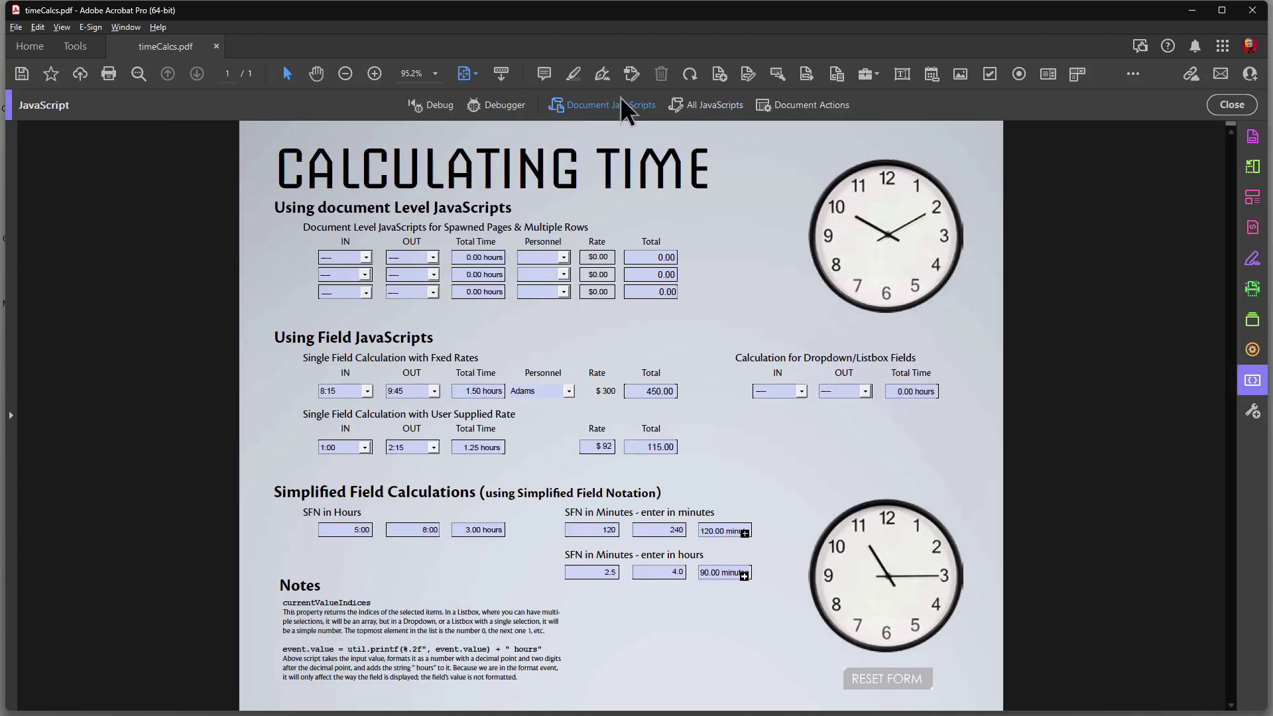
left_click(621, 100)
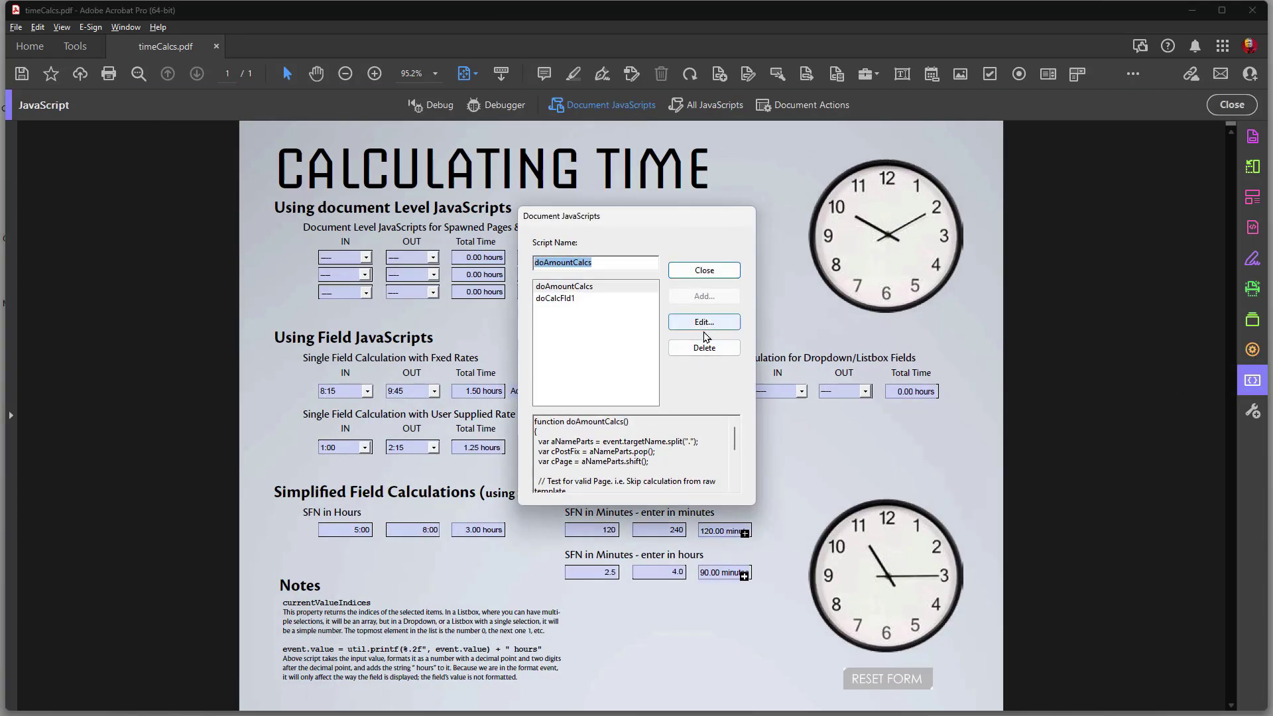
left_click(595, 287)
left_click(727, 325)
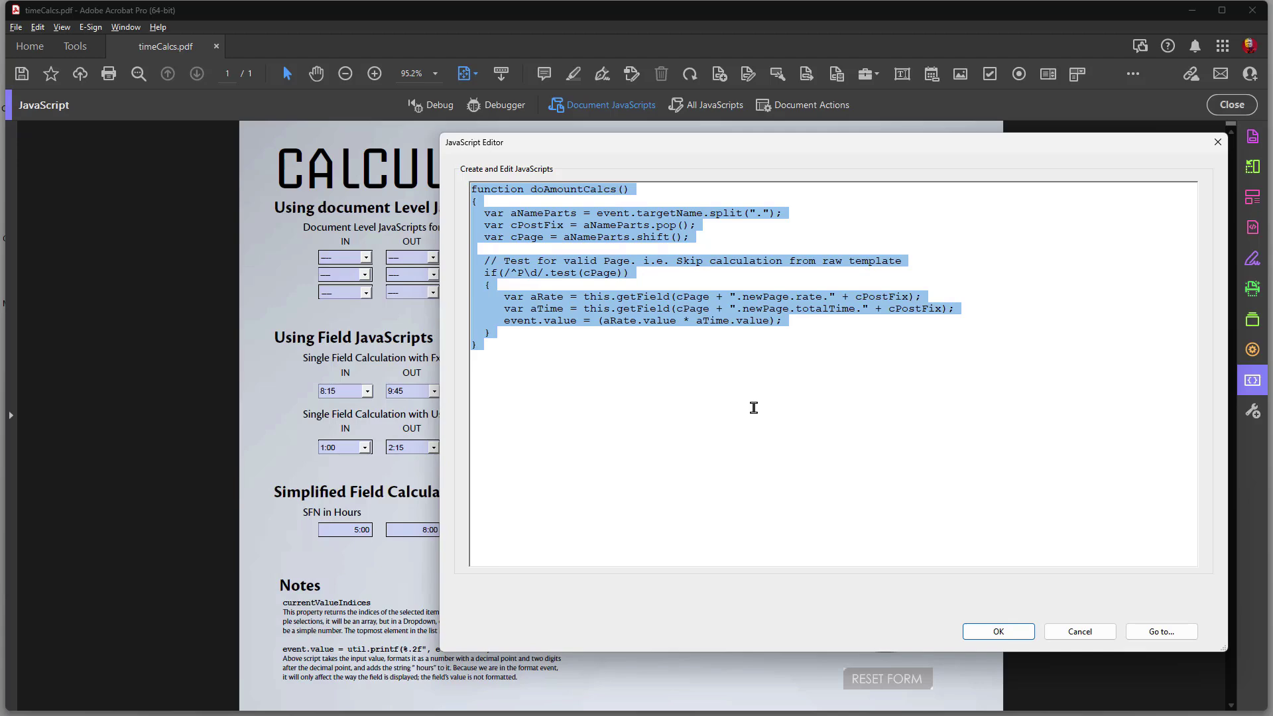
left_click(1011, 634)
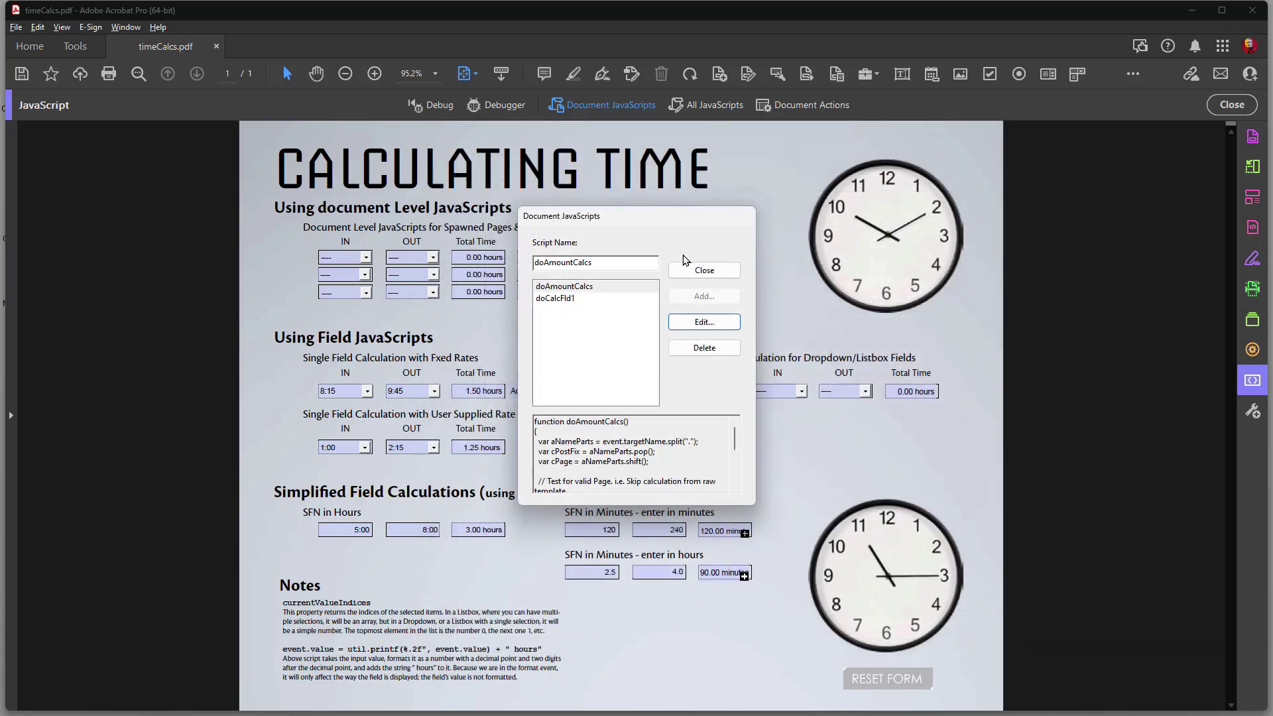
left_click(720, 273)
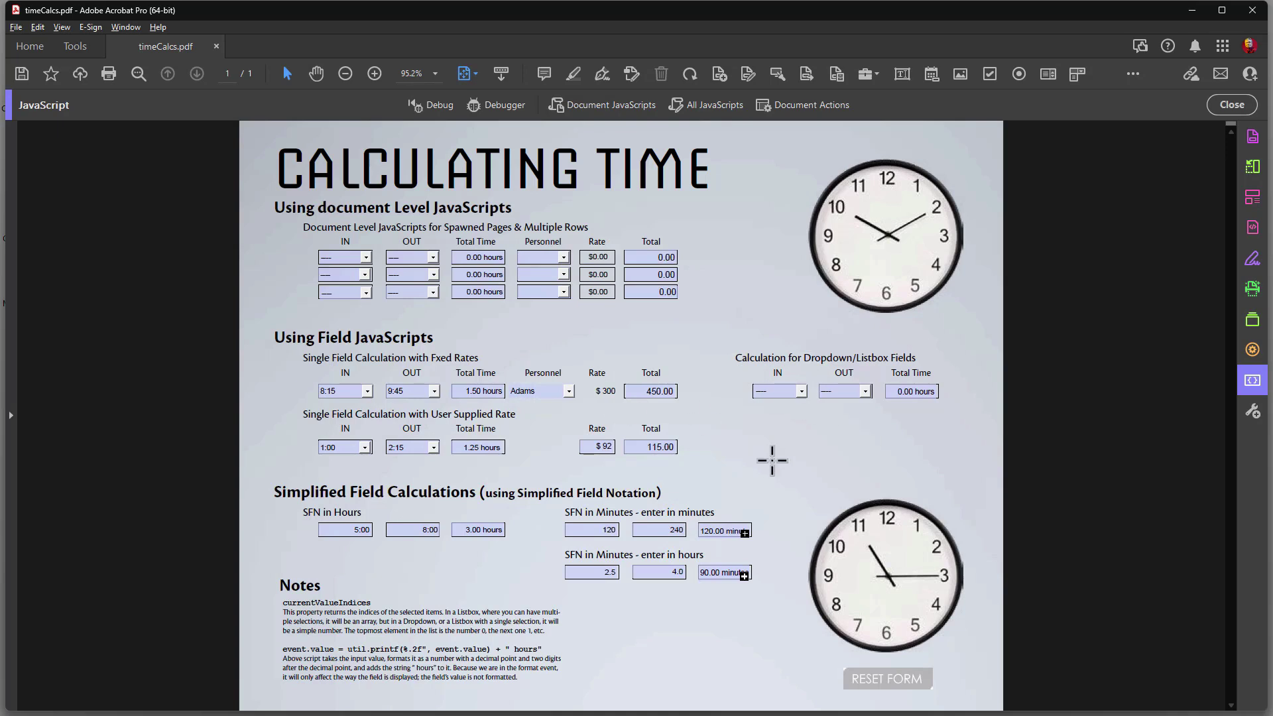